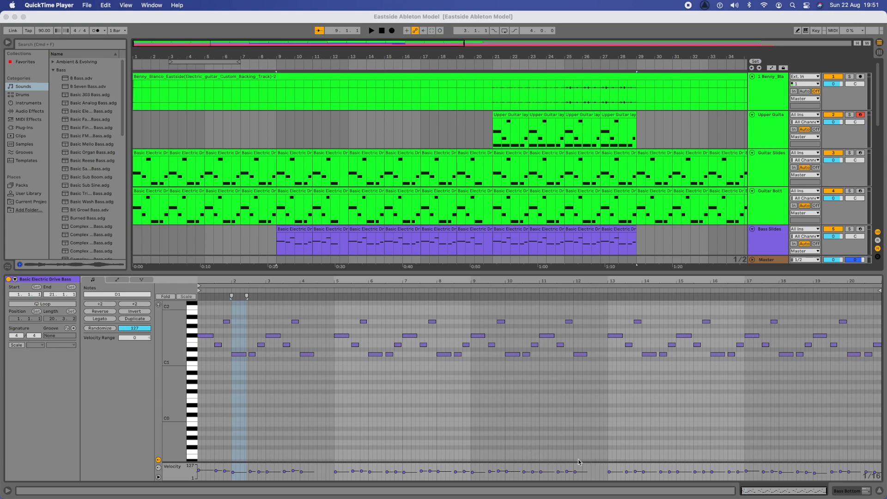
Step: Solo the Synthesizer backing track and play it back from near bar 25
scroll(422, 215, "down", 10)
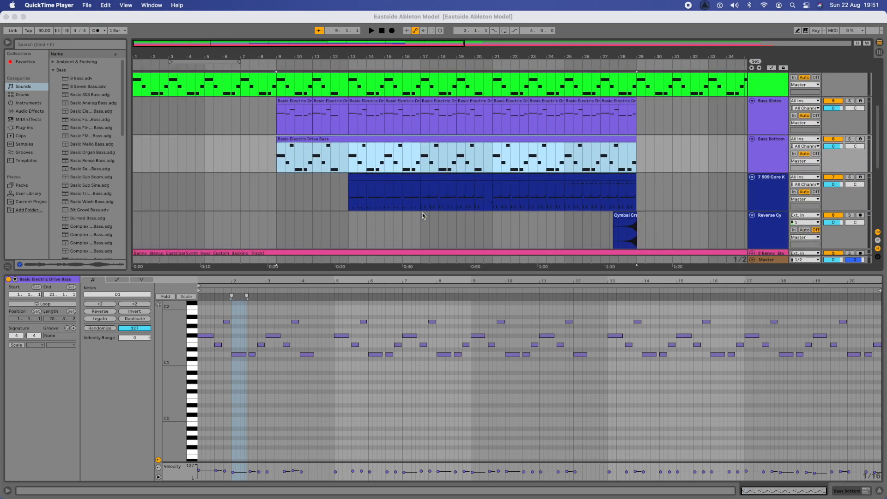
scroll(423, 215, "down", 8)
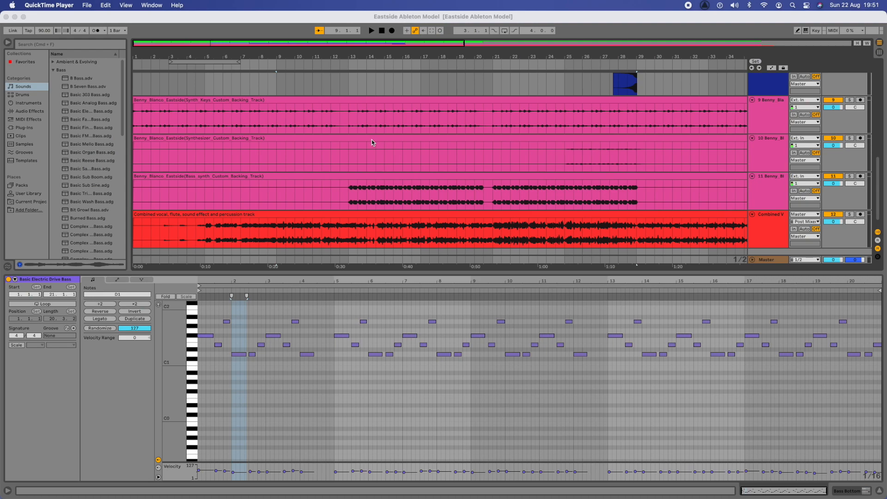
left_click(565, 157)
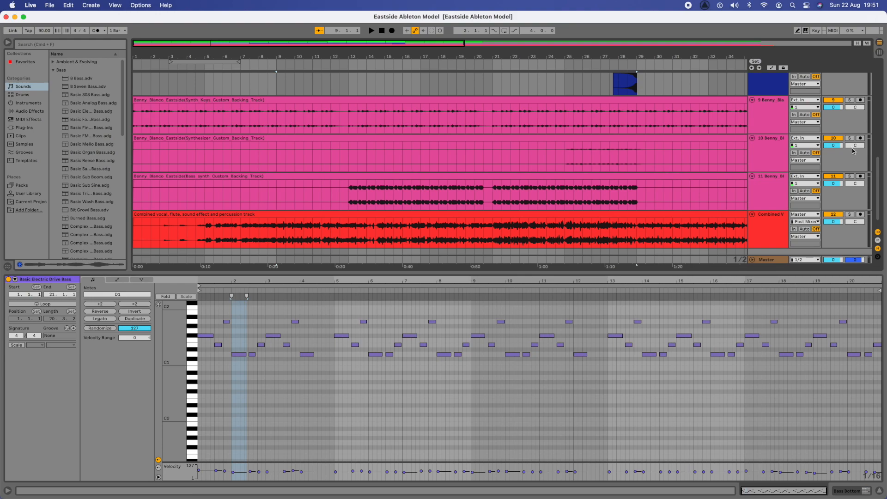
left_click(848, 139)
left_click(564, 161)
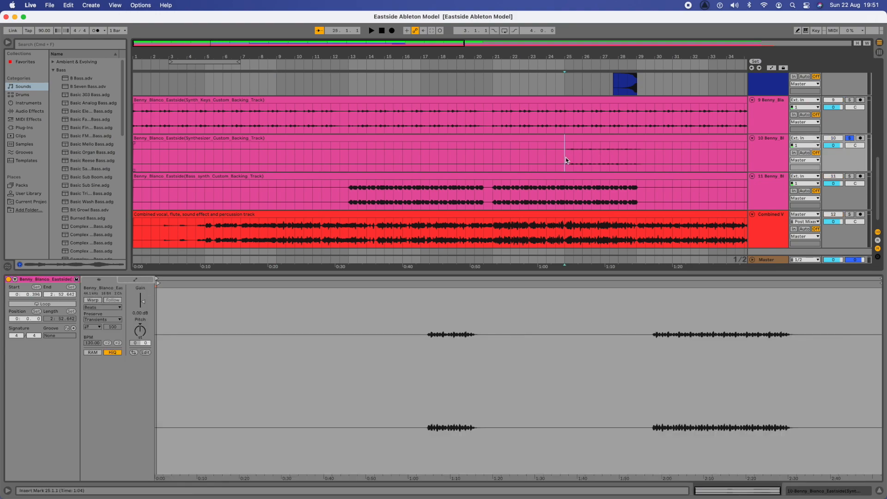
key("space")
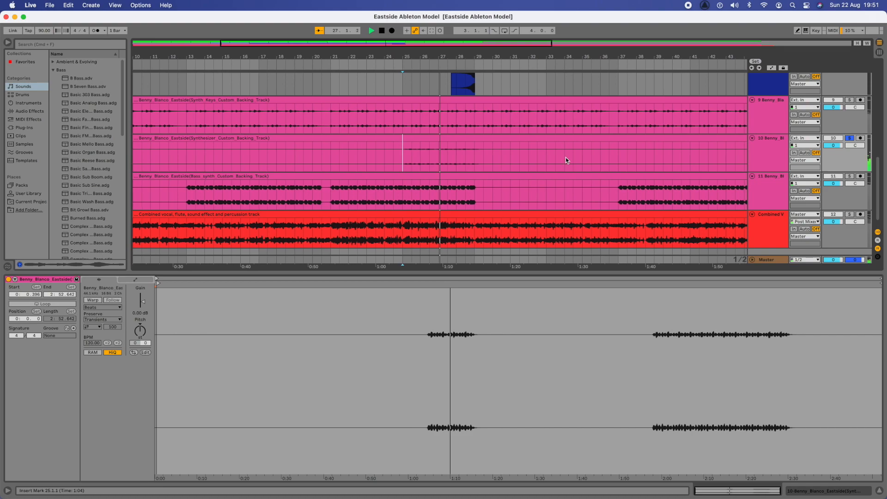
key("space")
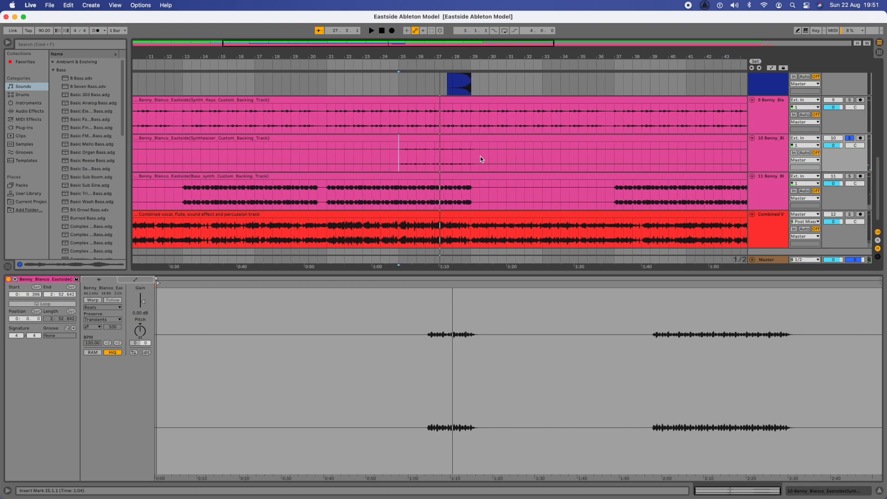
Step: Solo the Synth Keys track instead and play the song from the start
scroll(477, 159, "left", 10)
scroll(477, 159, "down", 1)
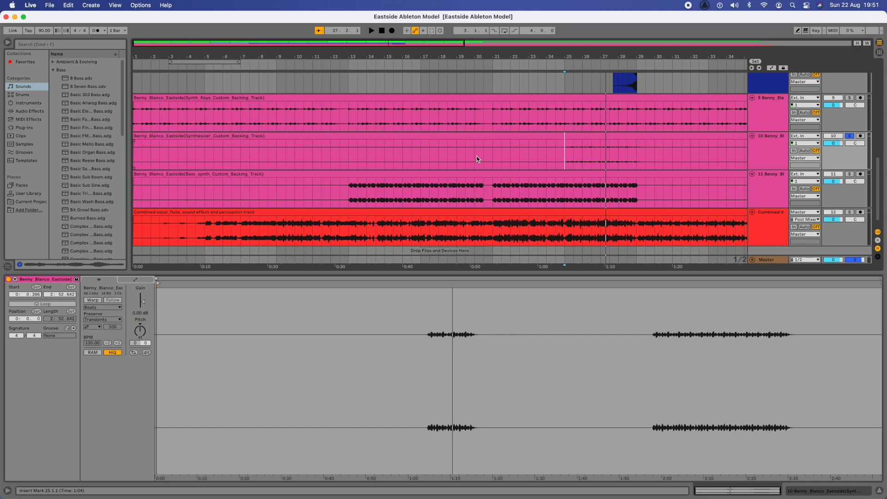
left_click(135, 118)
left_click(850, 98)
key("space")
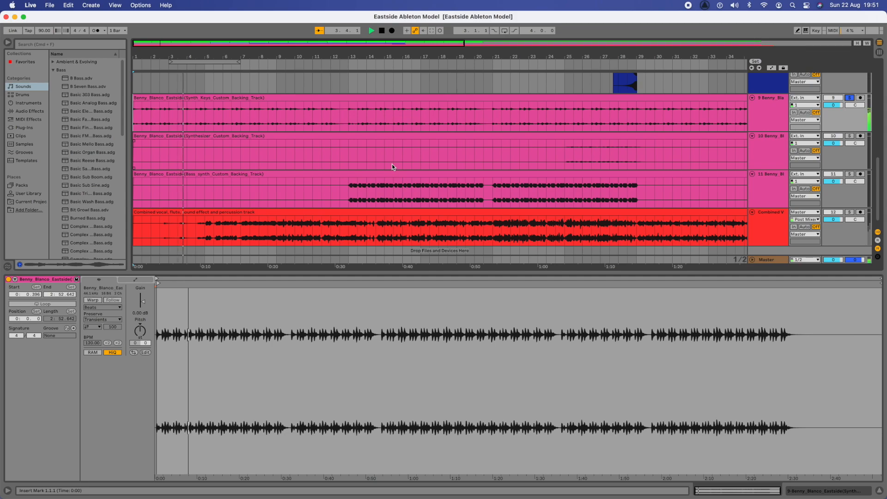
key("space")
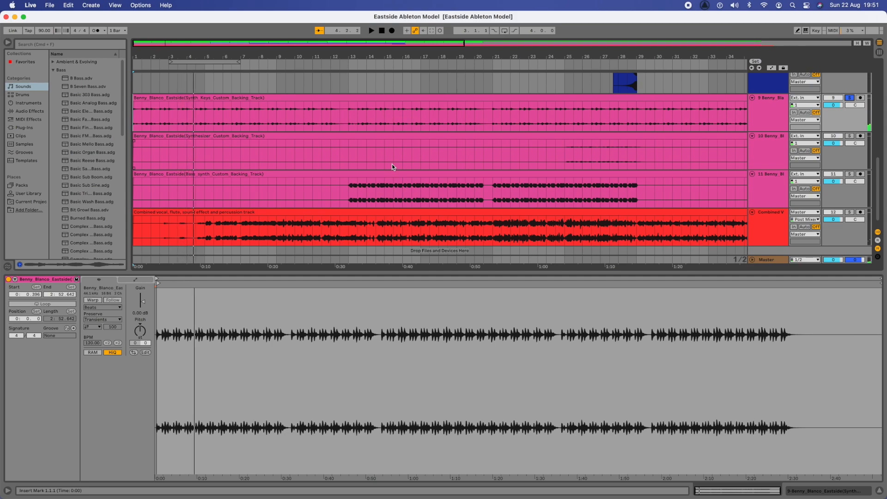
scroll(293, 151, "up", 10)
scroll(293, 152, "down", 1)
Step: Select the first Guitar Slides clip, solo its track, and play the bass part from bar 1
left_click(148, 153)
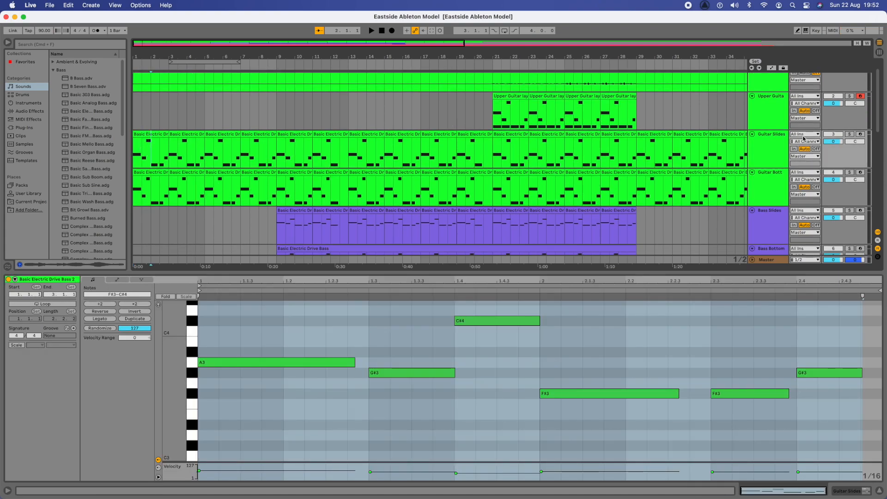
left_click(849, 134)
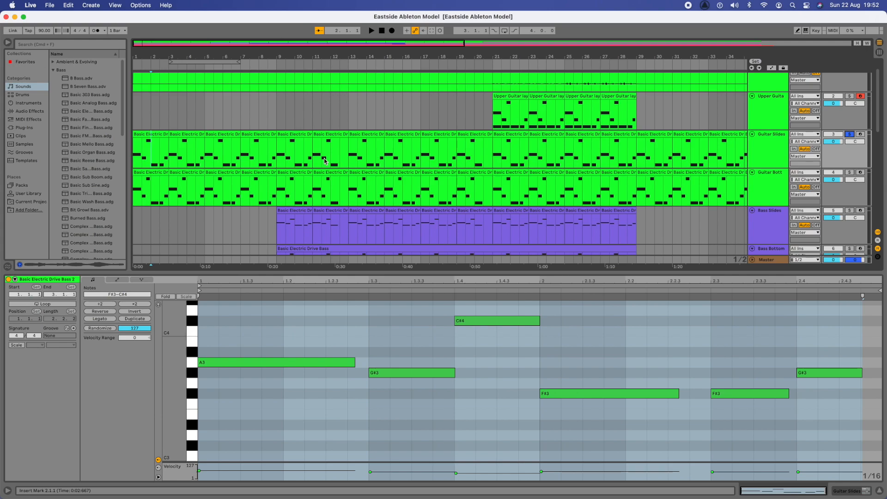
left_click(134, 151)
key("space")
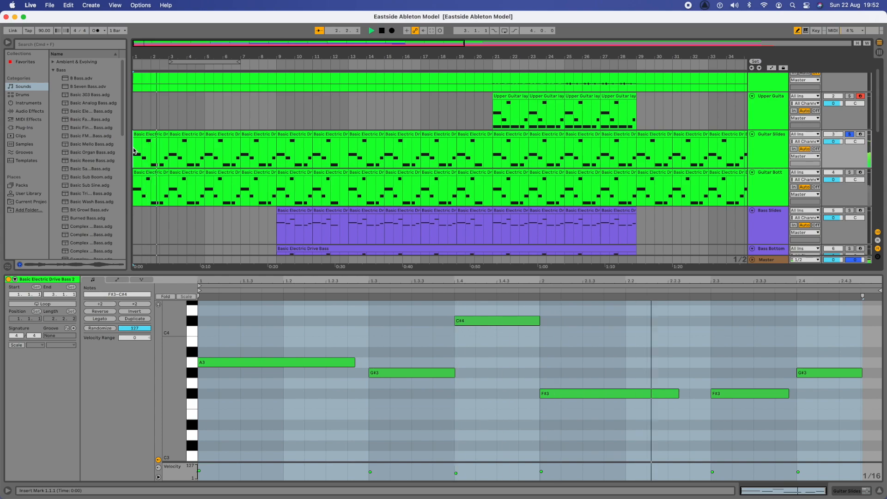
key("space")
scroll(197, 152, "down", 2)
scroll(198, 153, "down", 10)
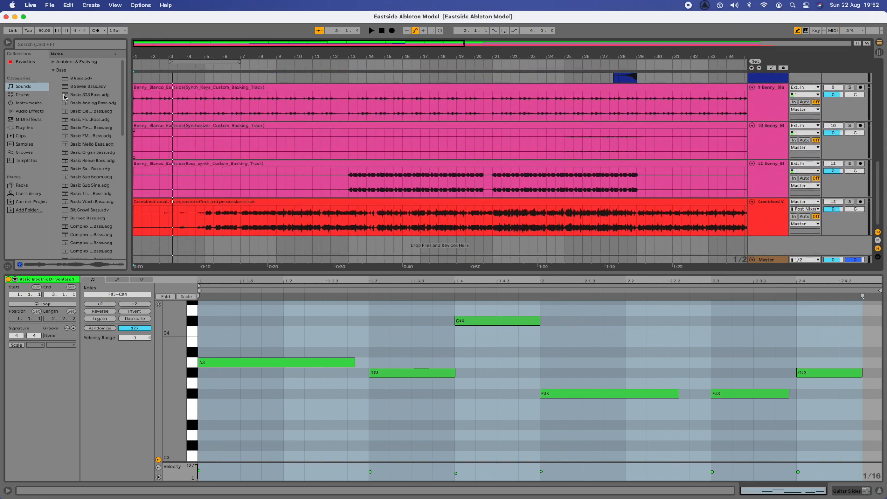
Step: Search the sound browser for 'can' and expand the Synth Keys folder to show Canadian Keys.adg
left_click(27, 44)
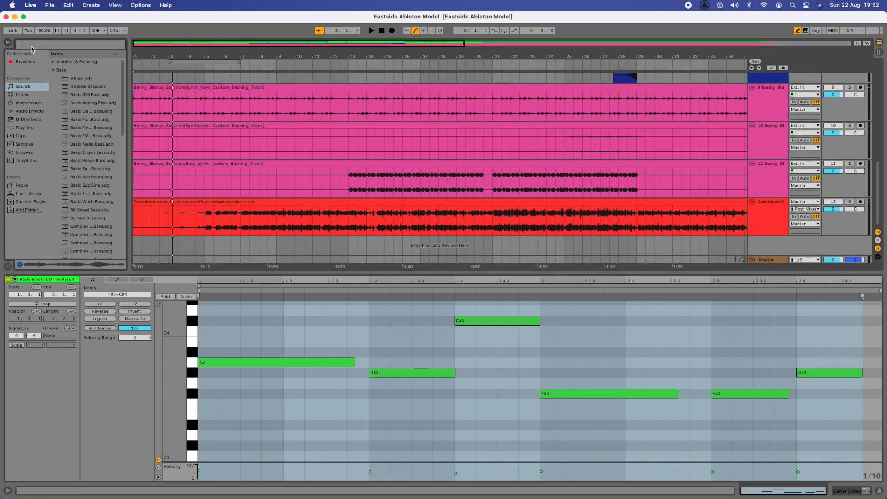
type("candian")
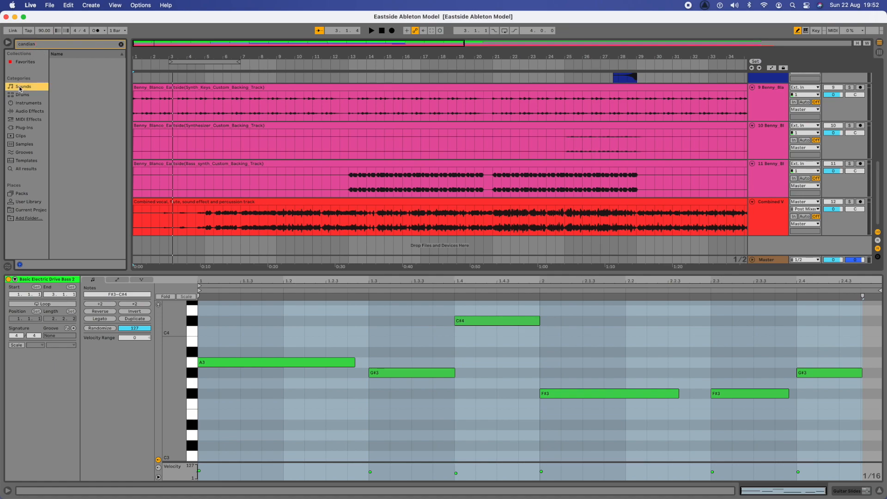
double_click(38, 45)
key("BackSpace")
left_click(37, 44)
type("cans")
key("BackSpace")
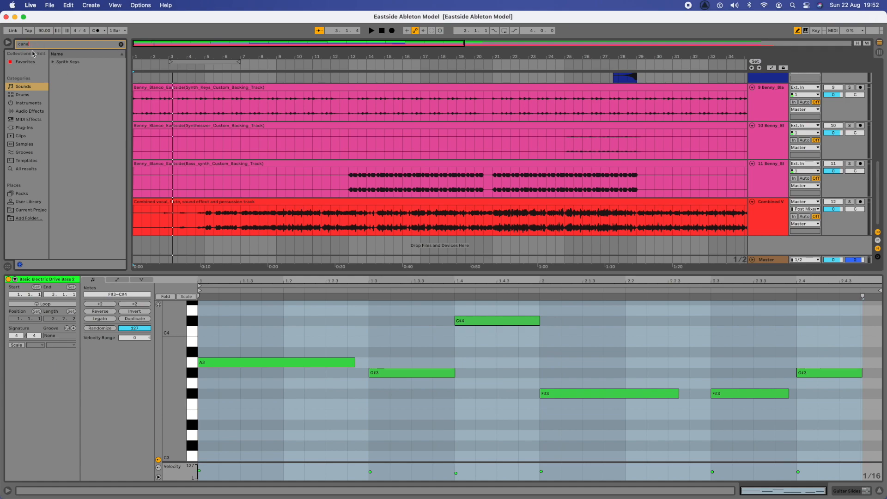
left_click(53, 63)
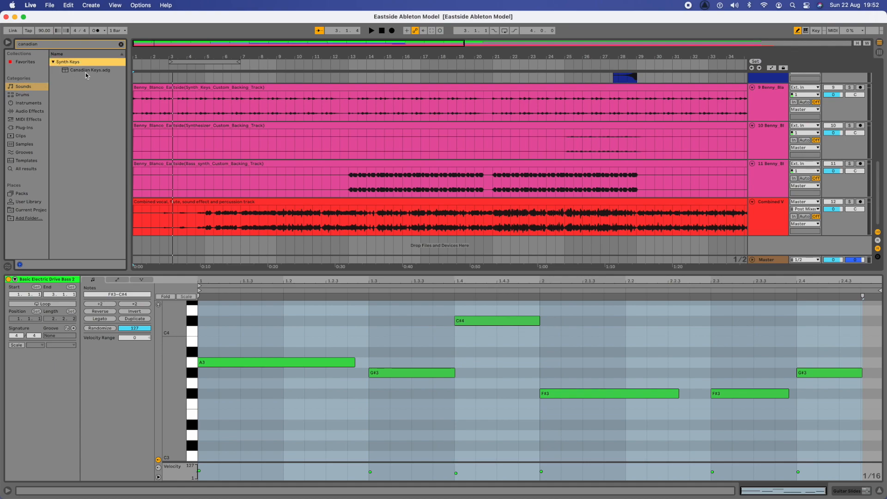
Step: Drag Canadian Keys.adg into the arrangement to create a new Canadian MIDI track
left_click_drag(85, 73, 191, 250)
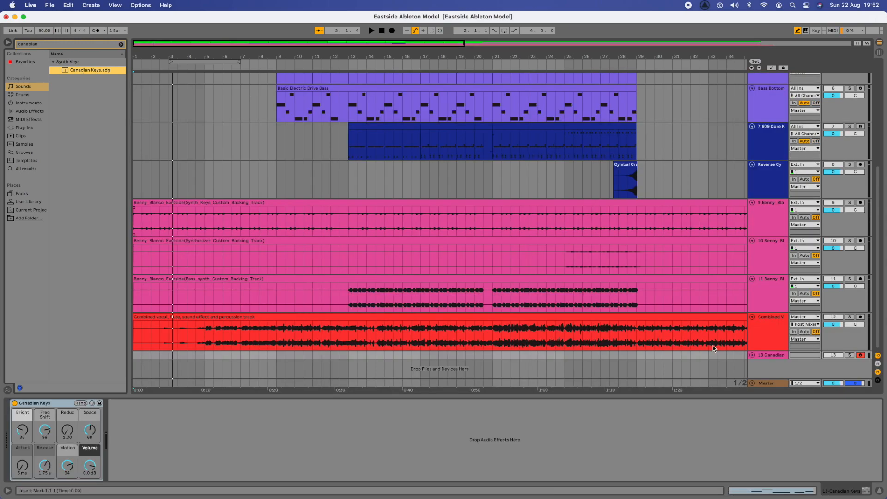
right_click(768, 296)
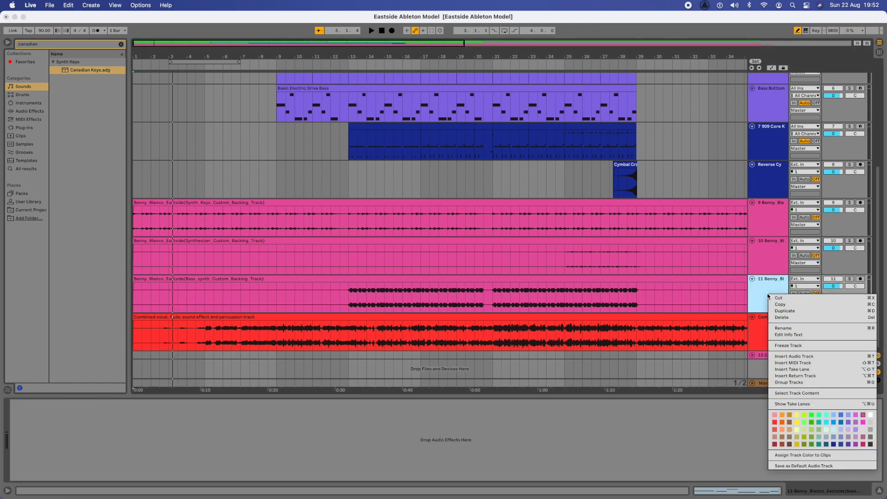
left_click(768, 297)
right_click(766, 356)
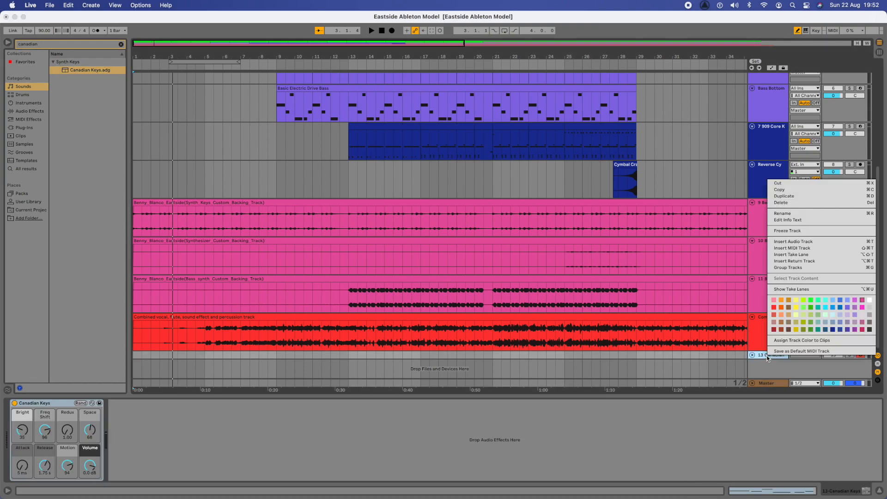
left_click(862, 301)
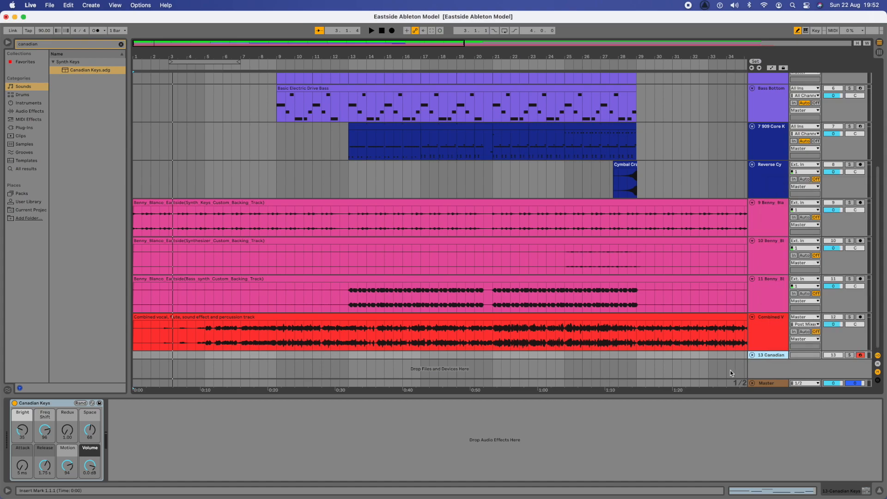
Step: Move the Canadian track up under the cymbal track as track 9, expand it, and solo it
left_click_drag(768, 358, 765, 203)
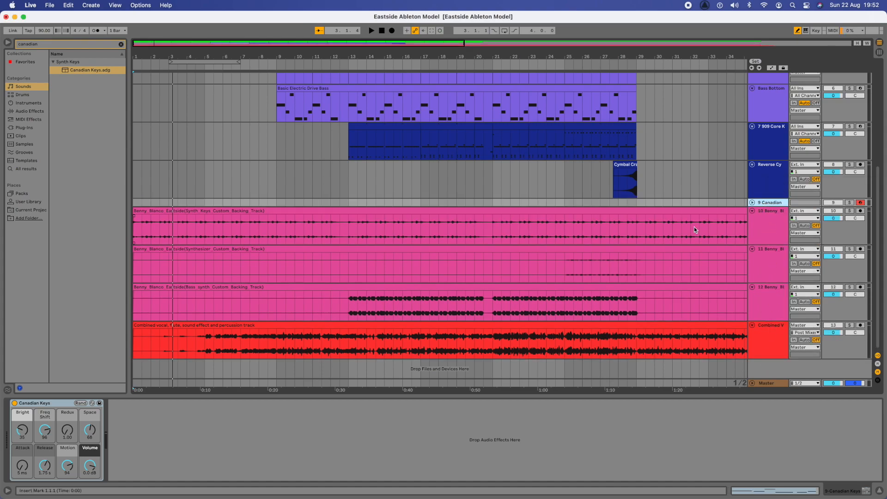
left_click(751, 204)
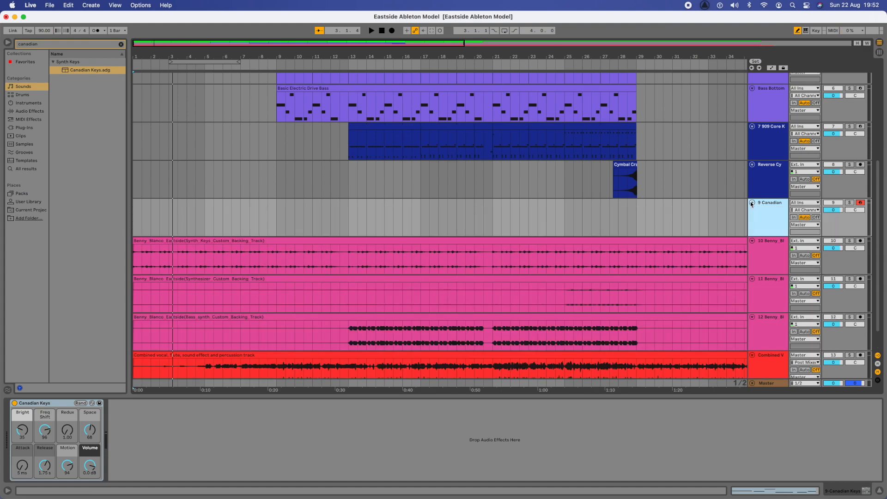
left_click(848, 204)
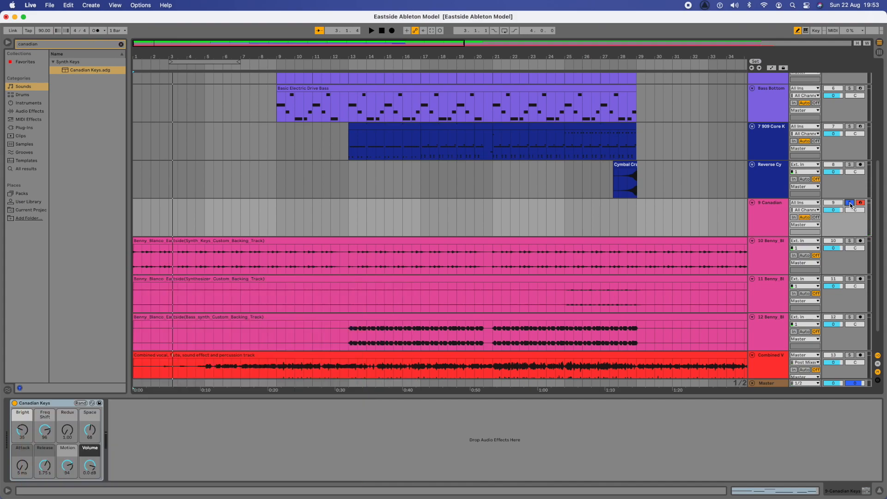
Step: Paste the copied riff clip at bar 1 of the Canadian track and colour it pink
scroll(389, 190, "up", 8)
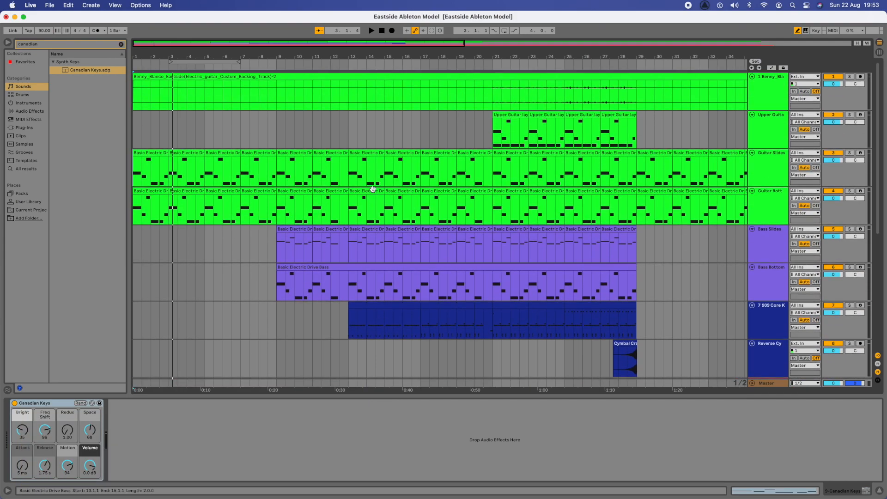
left_click(144, 154)
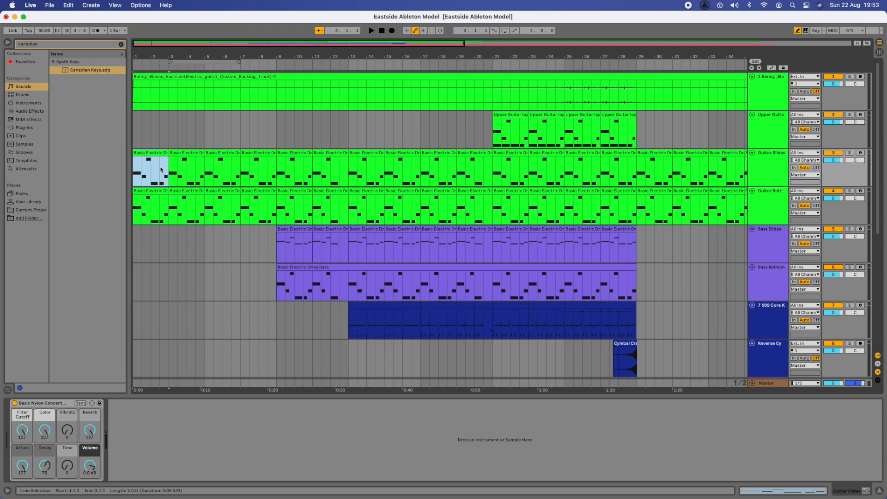
scroll(177, 188, "down", 5)
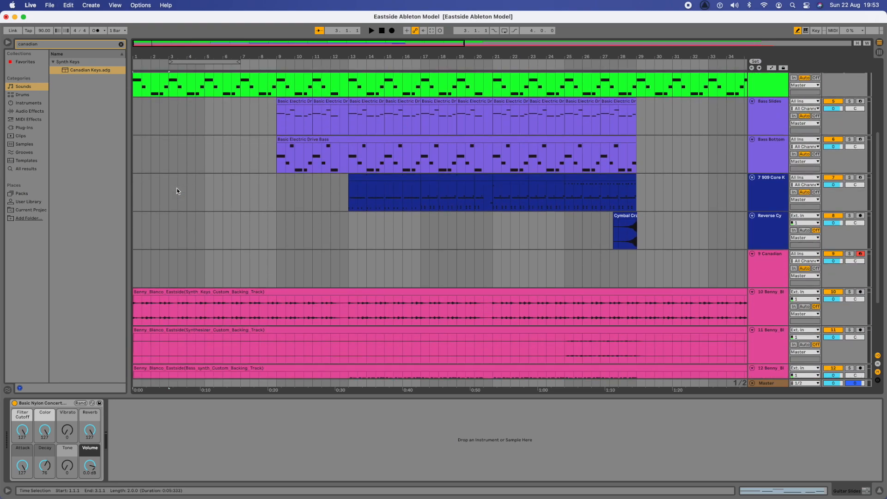
left_click(134, 273)
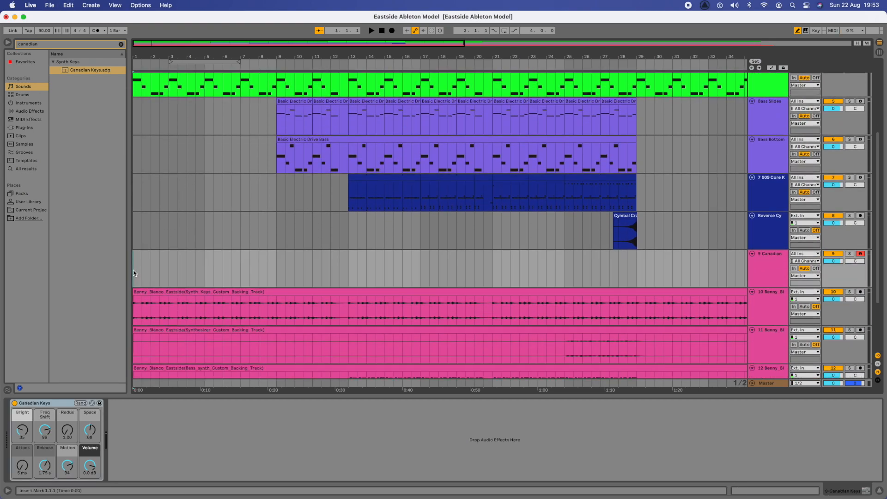
key("super+v")
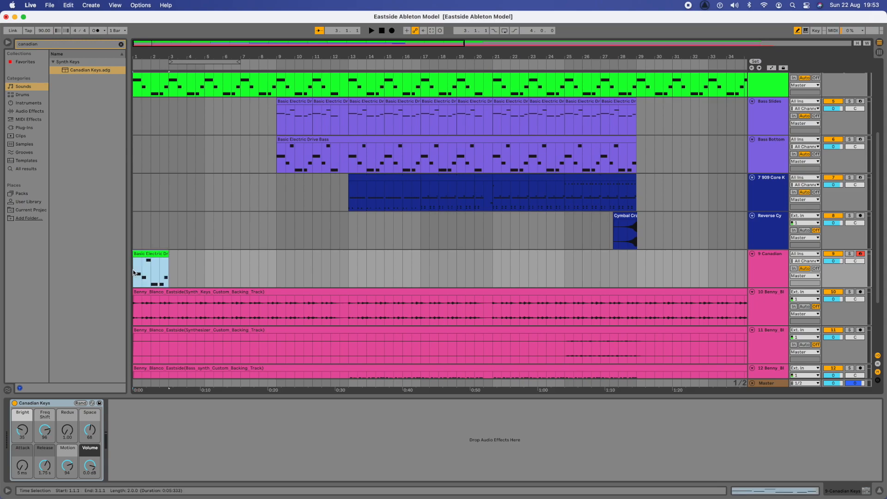
right_click(152, 253)
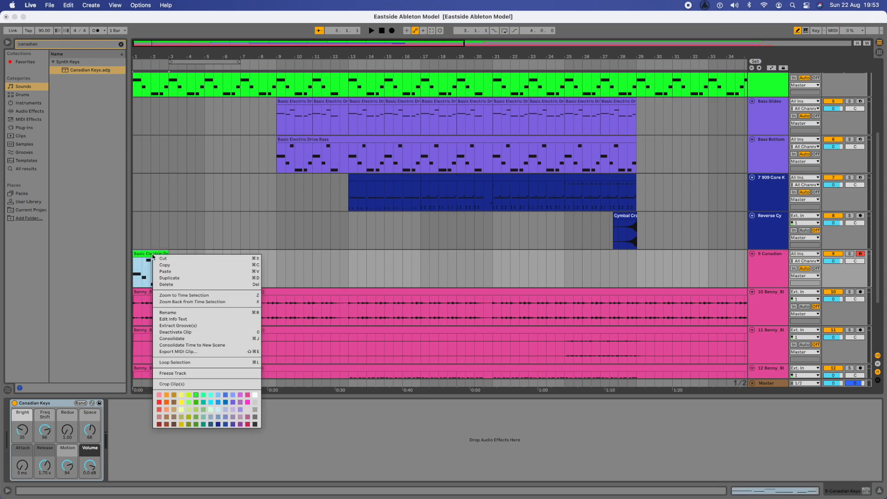
left_click(248, 395)
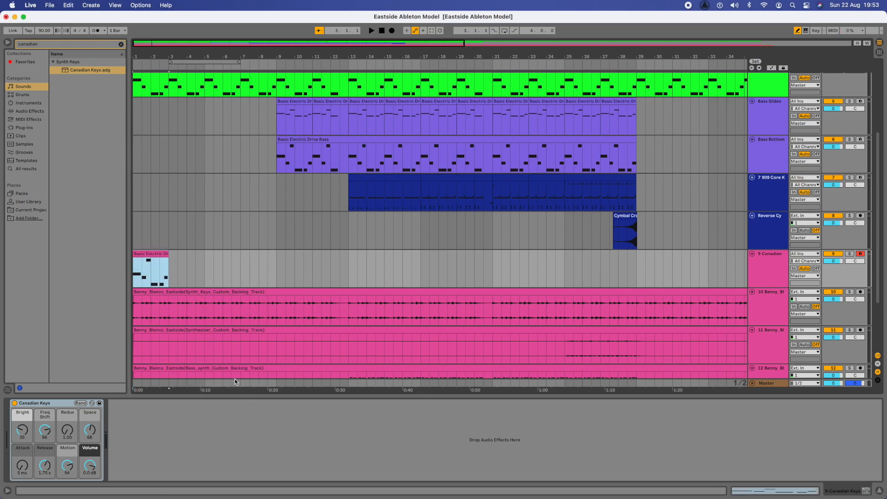
Step: Solo the Canadian track and play the arrangement from bar 1
left_click(134, 266)
left_click(848, 253)
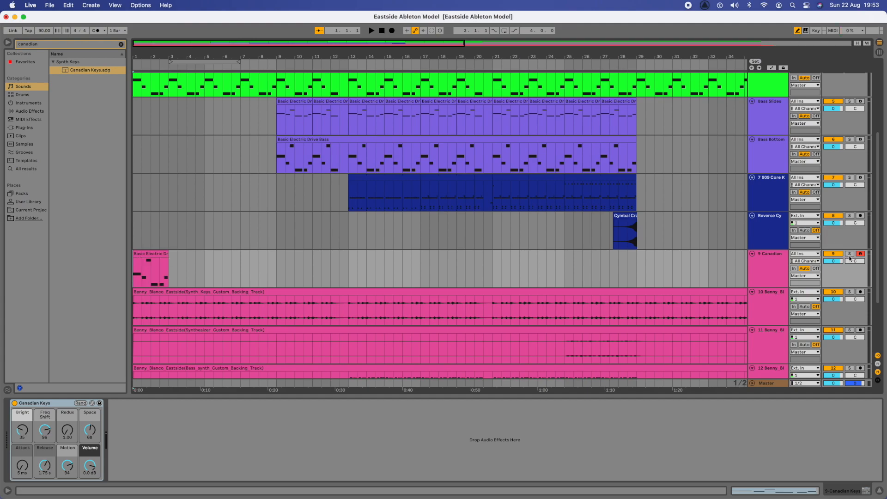
key("space")
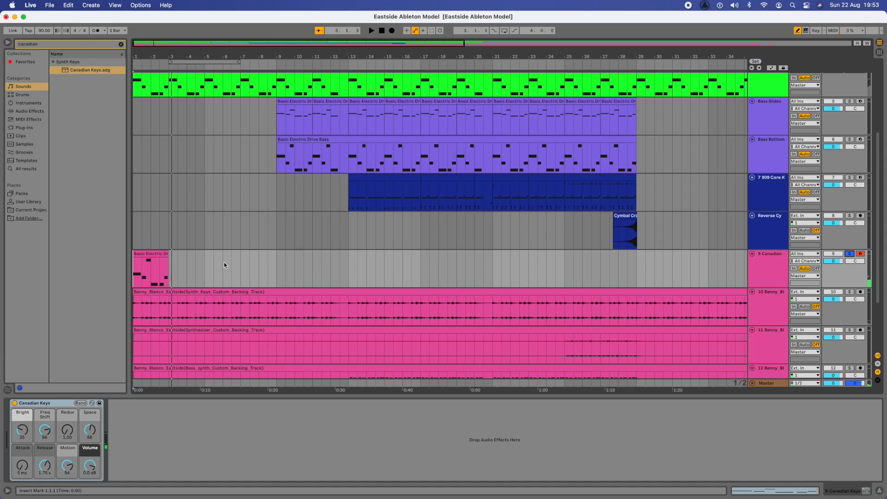
Step: Open the Canadian bass clip's Pitch Bend envelope, where bend steps appear around beat 1.4
double_click(143, 255)
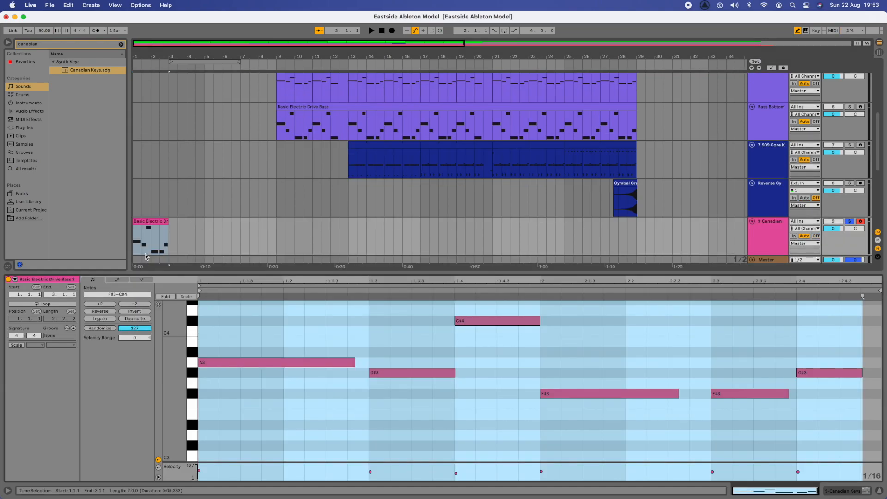
left_click(117, 279)
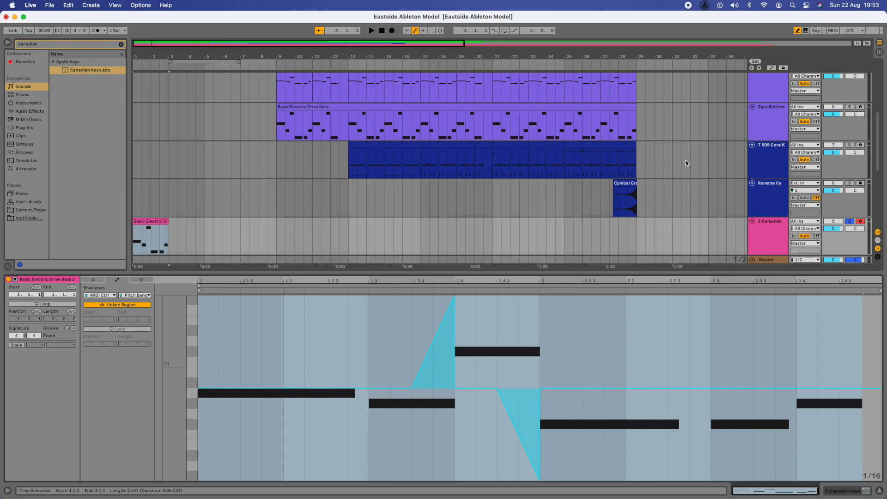
left_click(458, 293)
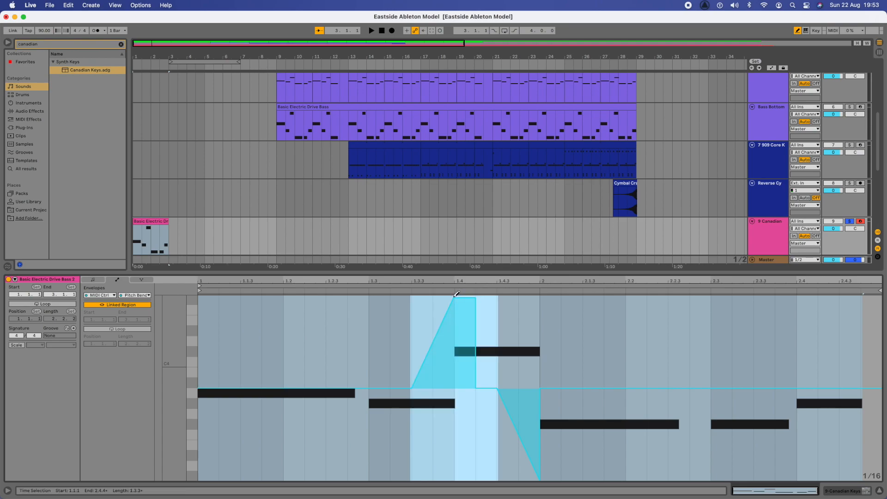
left_click(455, 295)
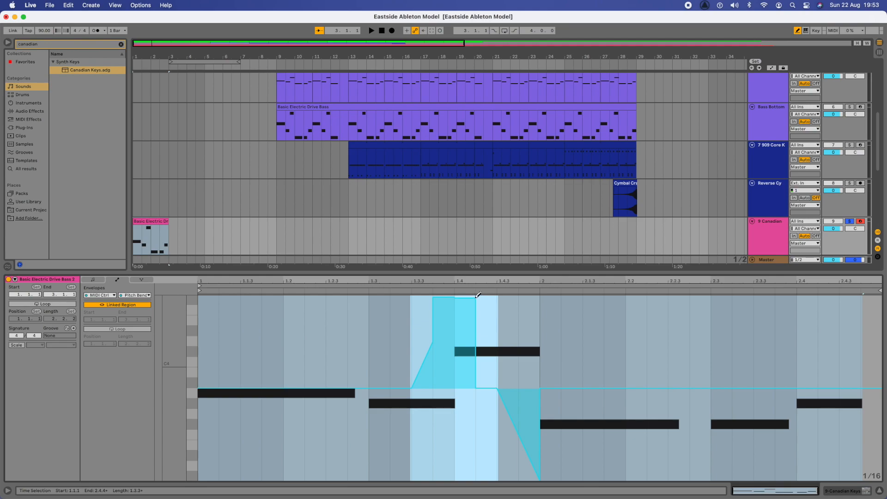
left_click(98, 281)
left_click(121, 280)
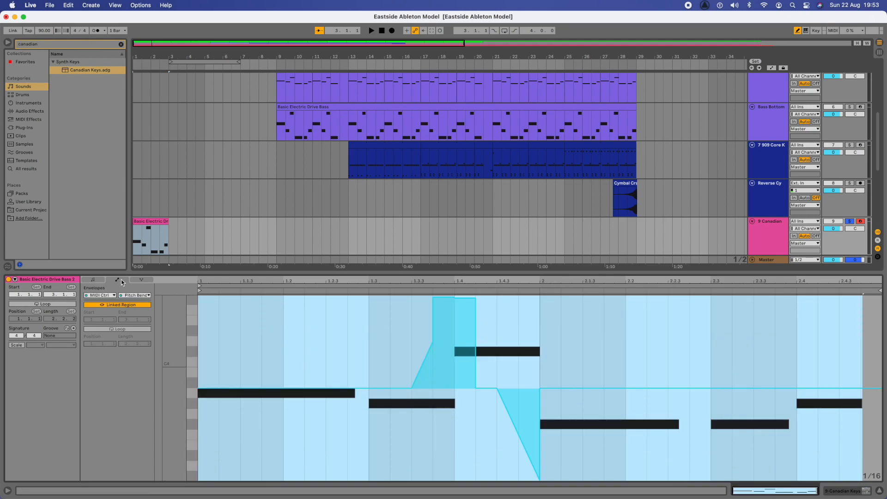
Step: Delete the pitch-bend plateau, slope, peak and dip breakpoints until the envelope is flat
key("super+a")
left_click(475, 298)
left_click(433, 297)
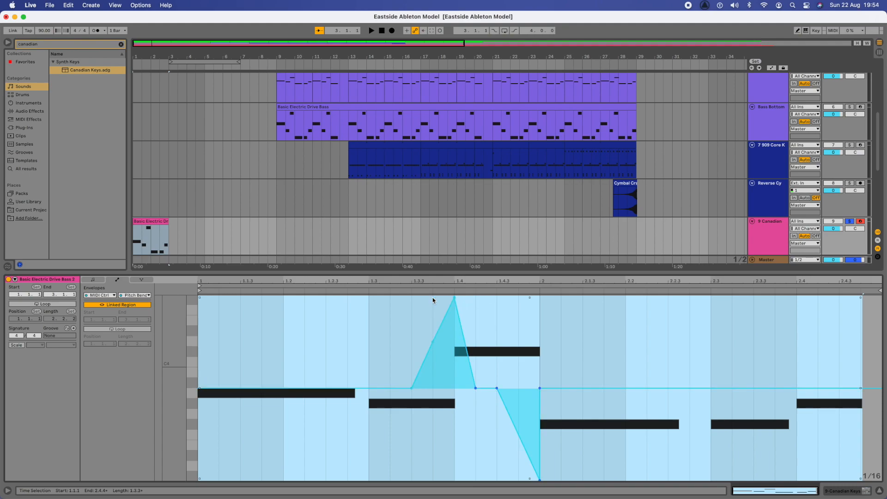
left_click(433, 342)
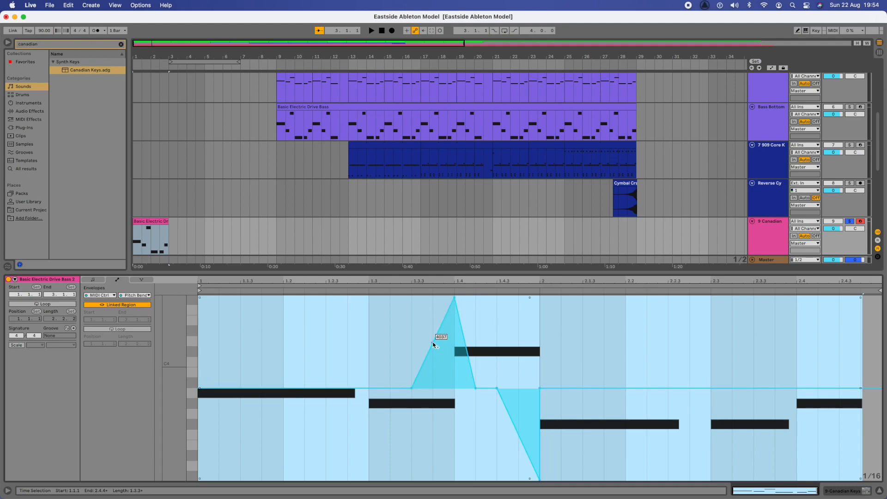
left_click(455, 298)
mouse_move(539, 482)
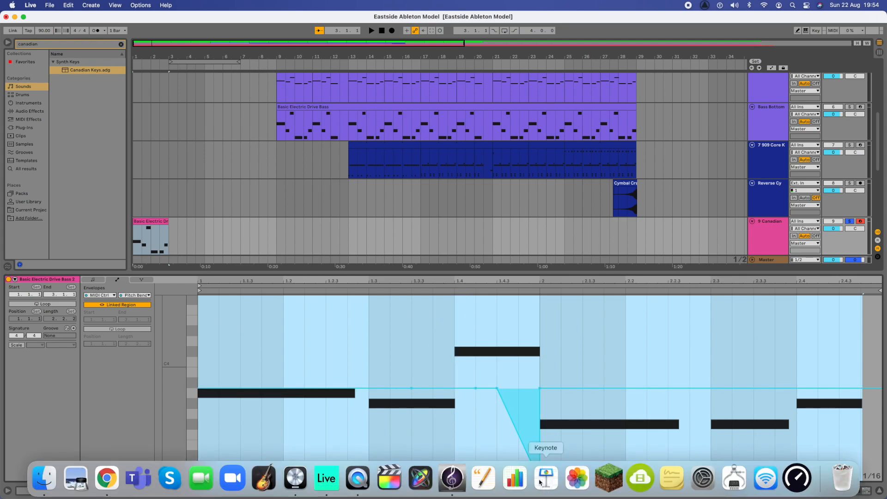
left_click(539, 481)
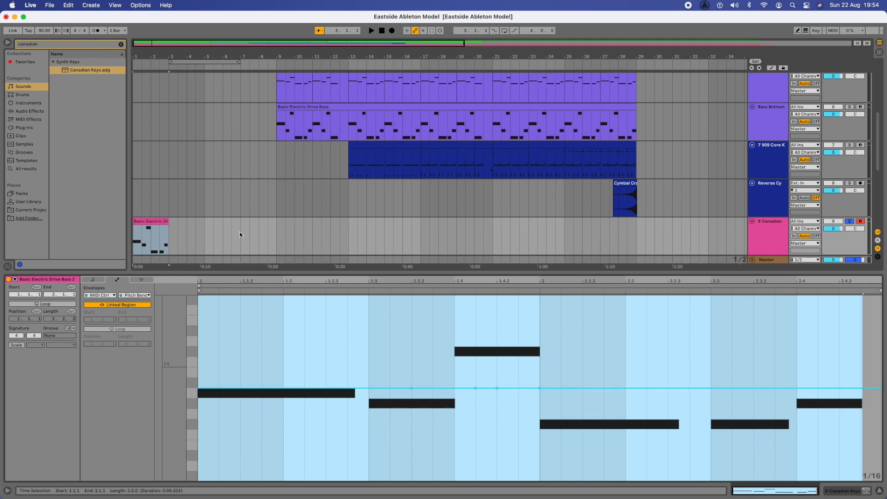
Step: Play the bass clip to hear the flat bend, then return to its notes
left_click(134, 232)
key("space")
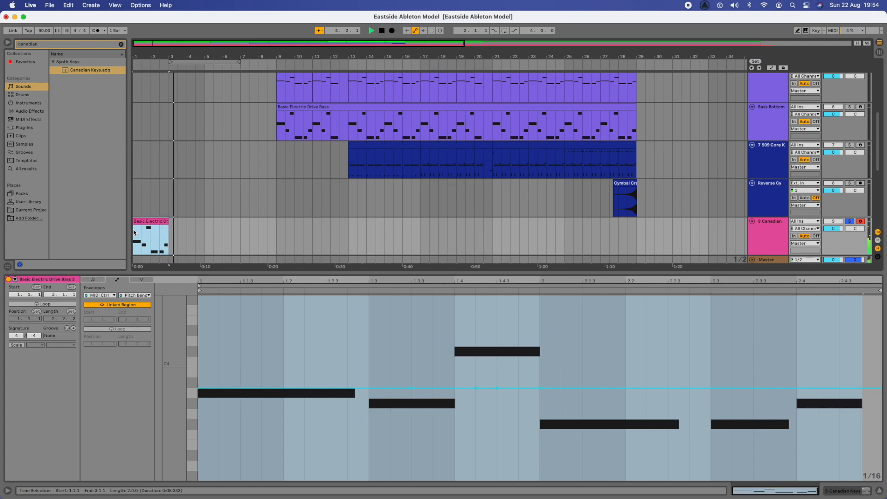
left_click(425, 371)
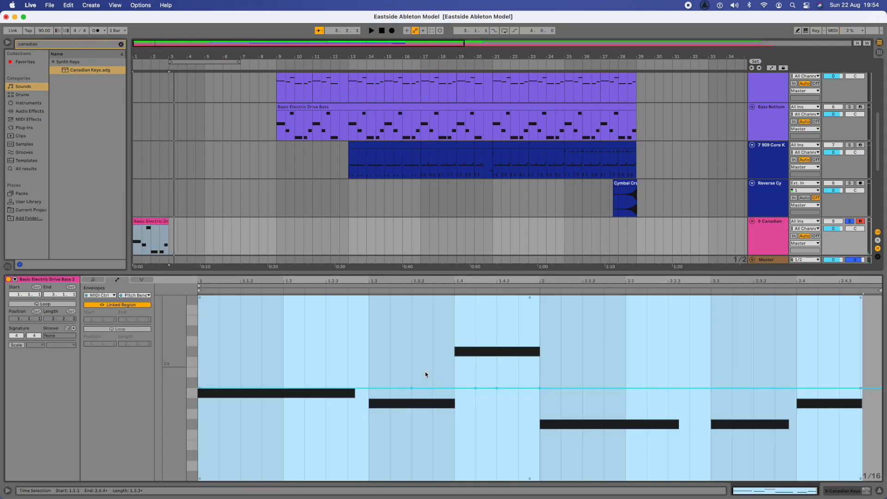
left_click(94, 280)
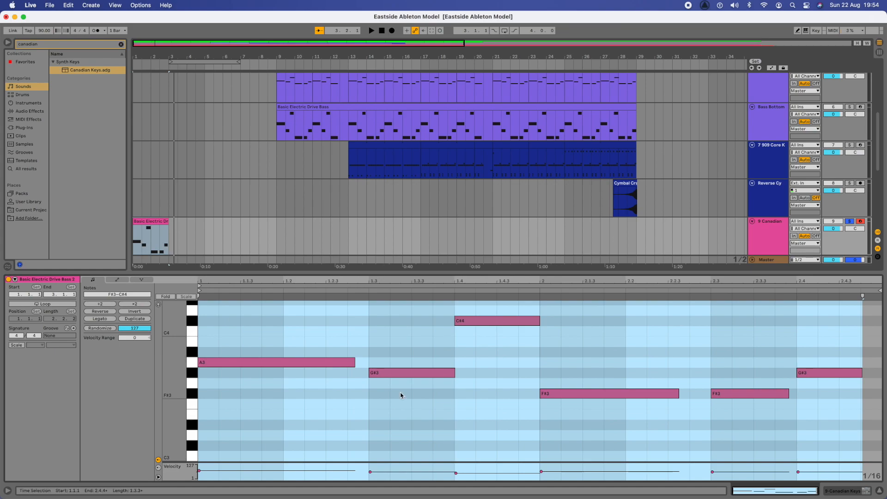
Step: In Draw Mode, add an E4 note at beat 1.4 lasting until bar 2
scroll(399, 394, "up", 5)
scroll(400, 395, "up", 1)
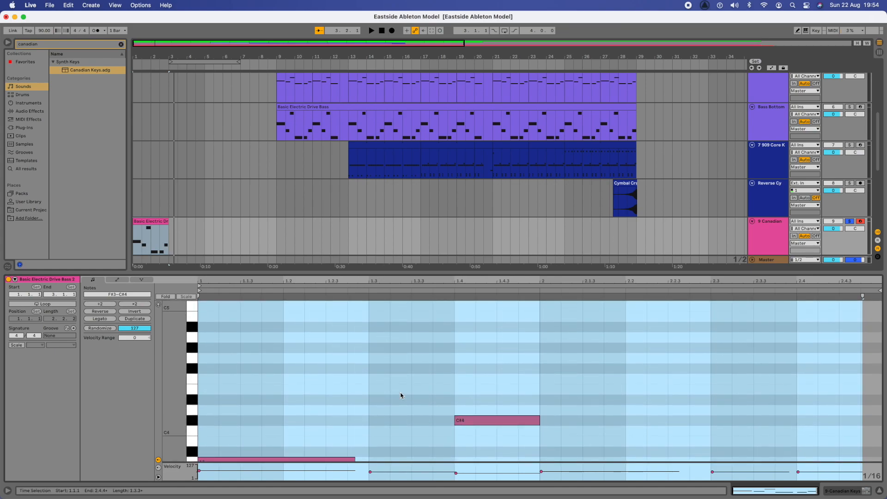
scroll(401, 395, "down", 5)
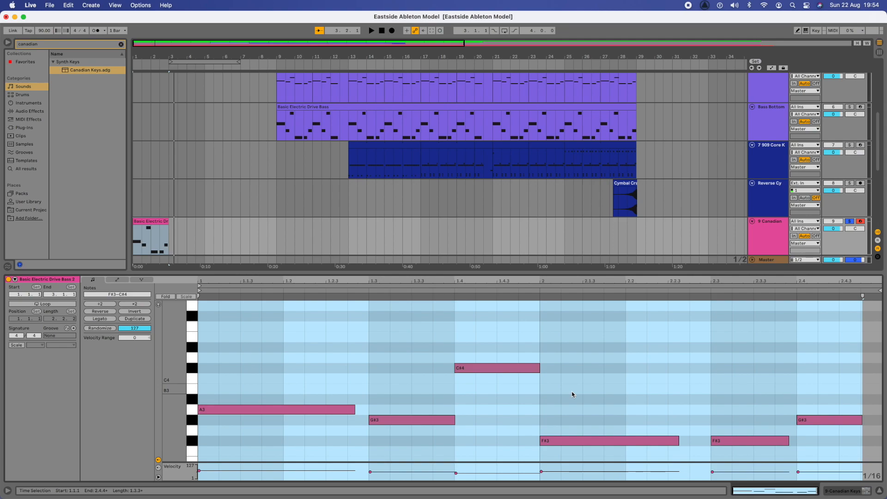
left_click(798, 31)
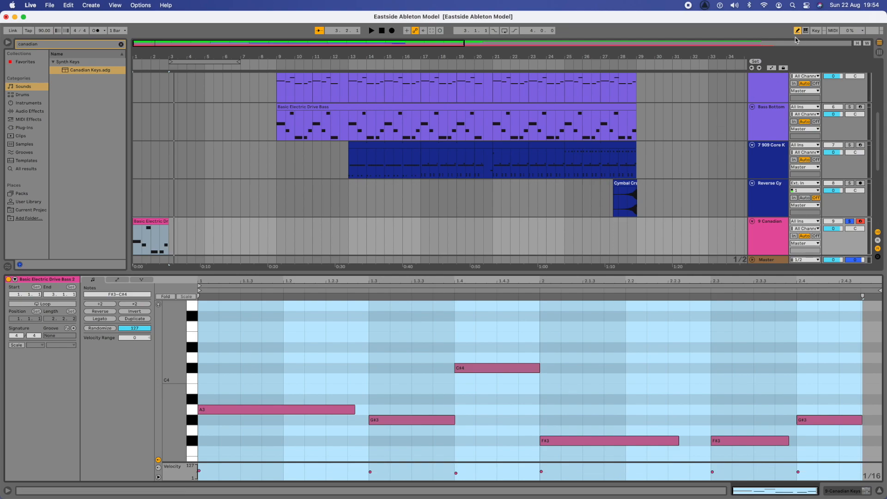
scroll(493, 359, "up", 4)
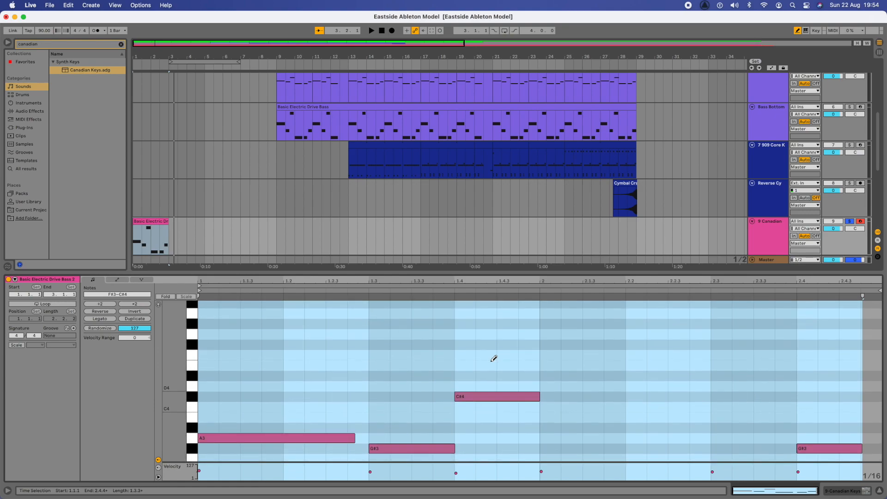
scroll(484, 412, "down", 4)
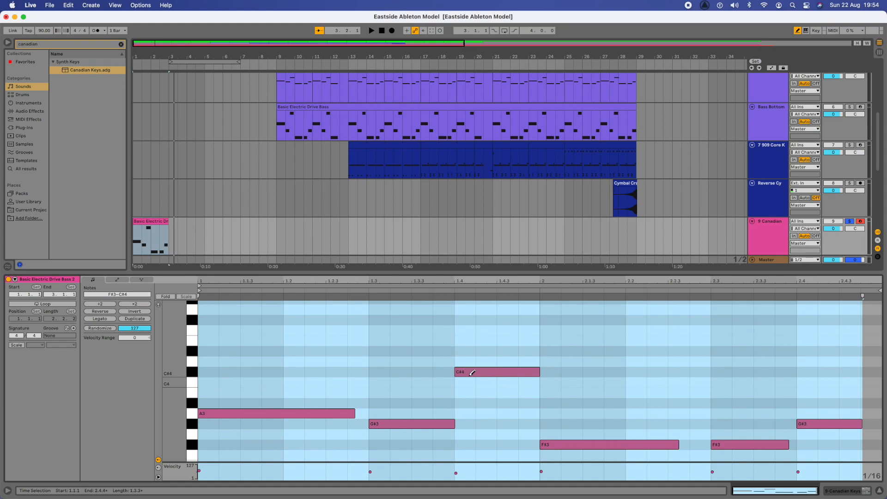
scroll(490, 373, "up", 4)
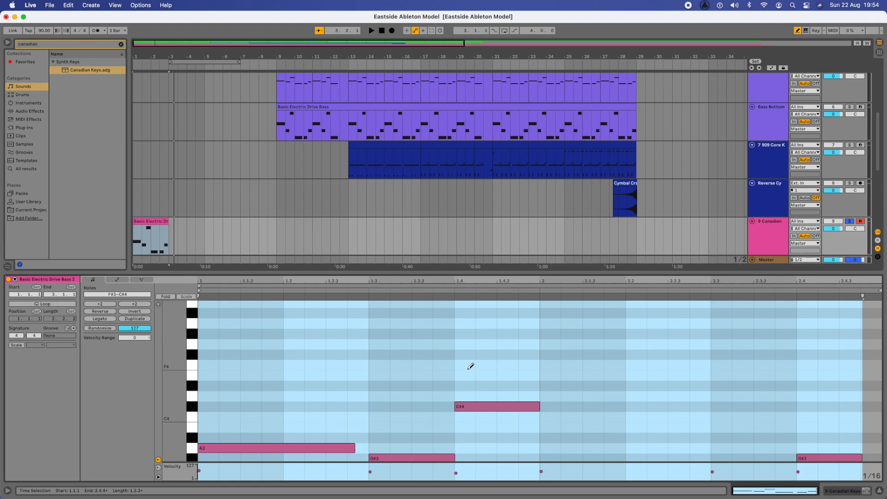
left_click(464, 375)
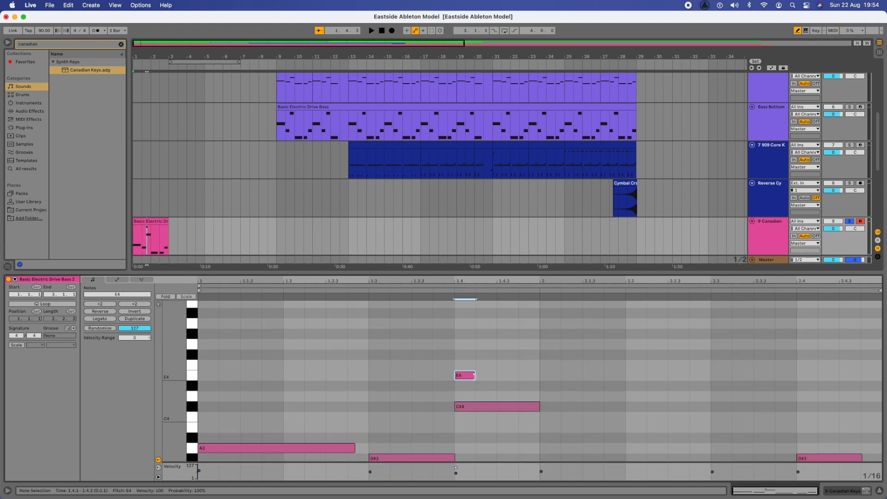
left_click_drag(475, 375, 533, 376)
Step: Add a B3 note starting at beat 2.4, then put the start point back at bar 1
scroll(508, 381, "down", 4)
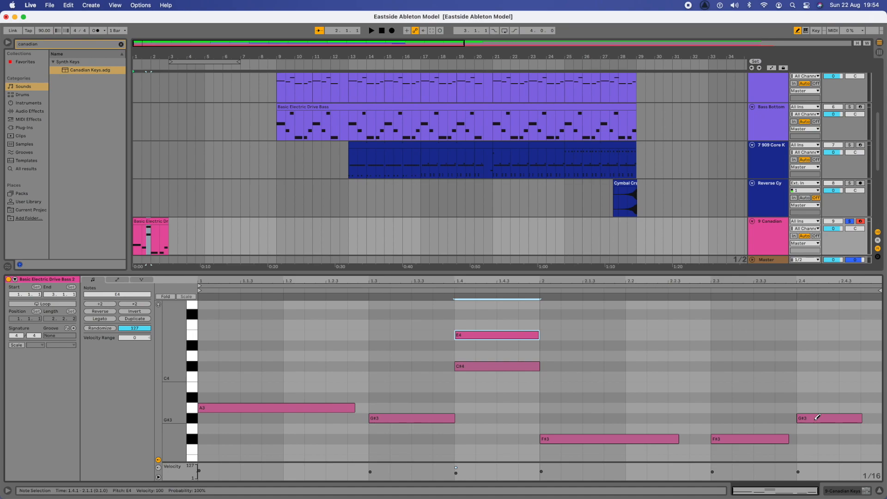
left_click(811, 387)
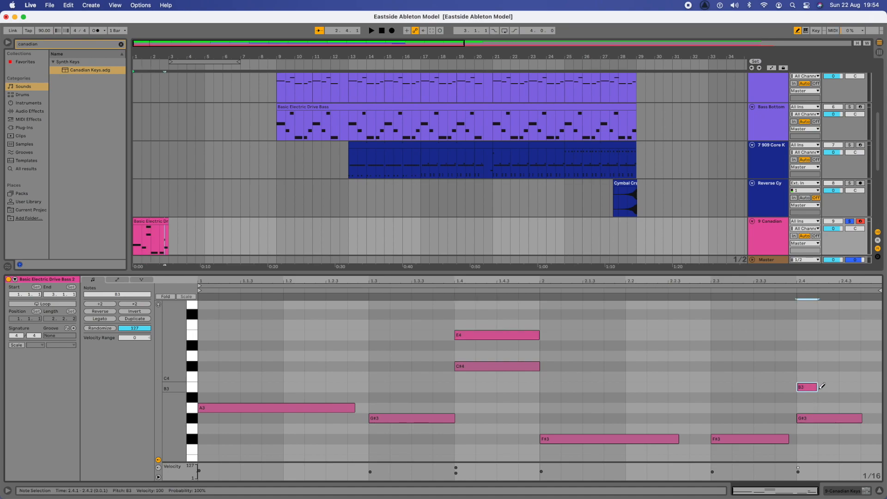
left_click(816, 388)
left_click(795, 387)
left_click_drag(782, 386, 860, 387)
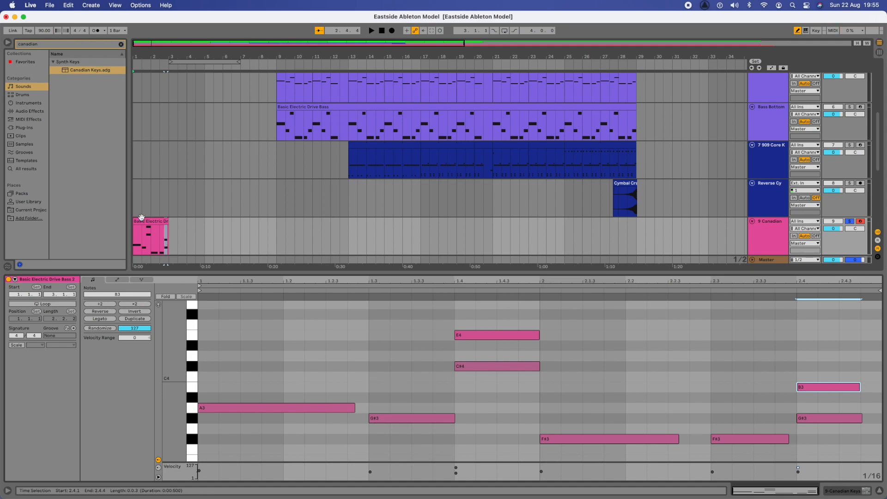
left_click(136, 235)
Step: Play back the edited riff, then duplicate the Canadian bass clip with Cmd+D
key("space")
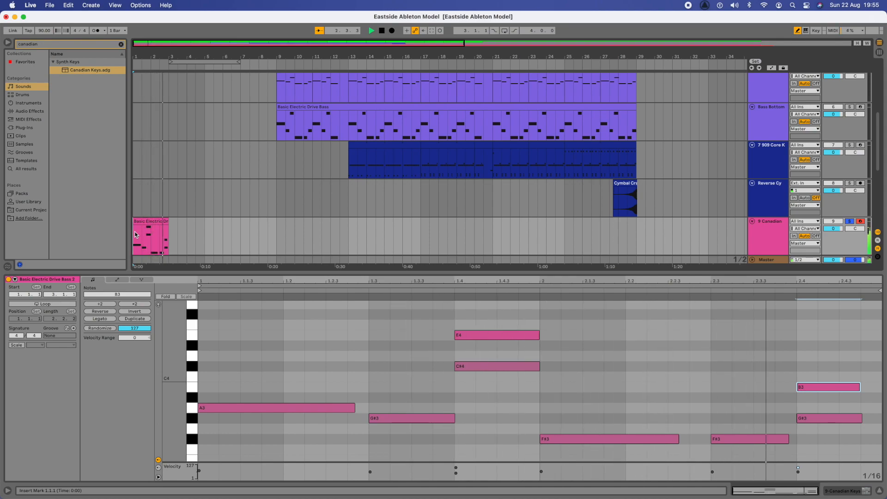
key("space")
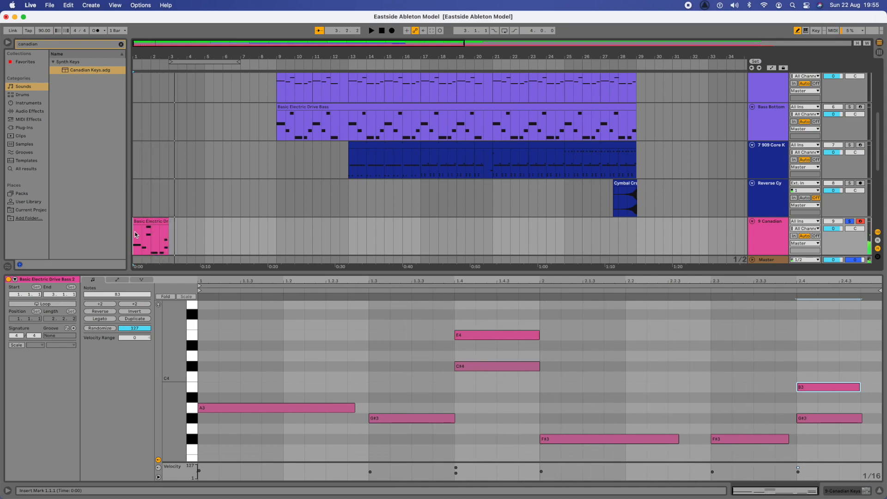
scroll(186, 200, "down", 3)
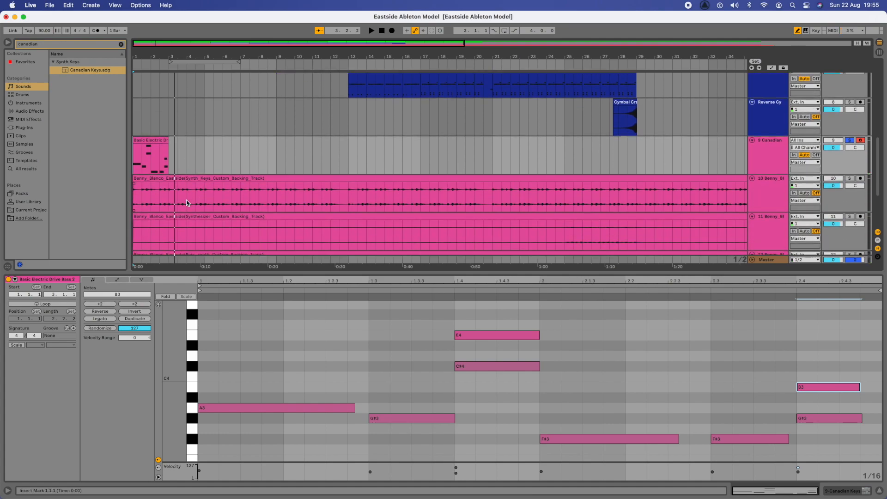
left_click(146, 140)
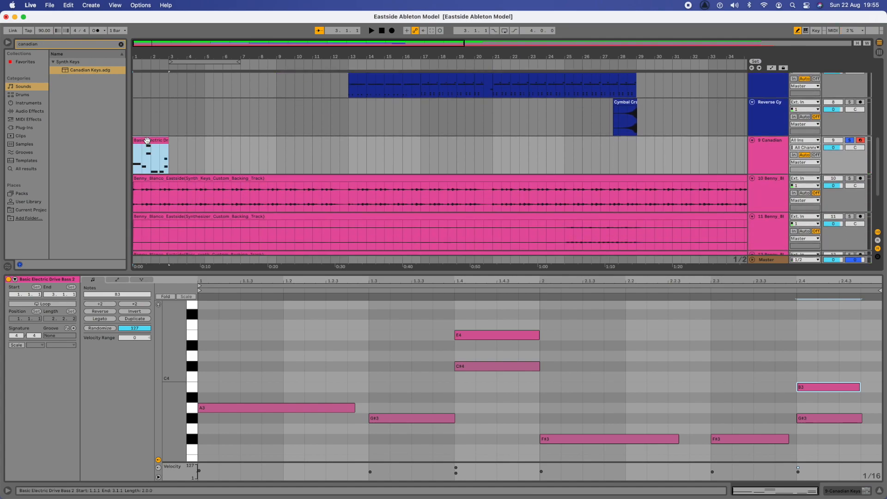
scroll(147, 143, "up", 2)
scroll(185, 203, "up", 2)
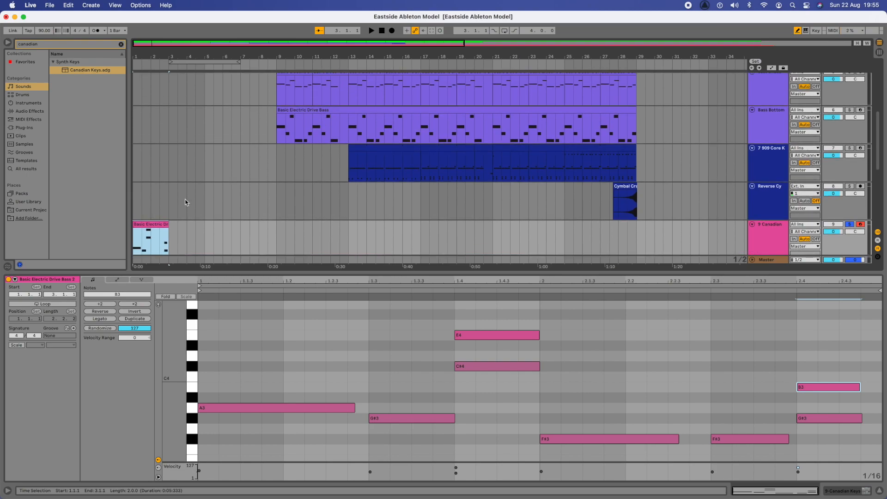
key("super+d")
key("super+d")
Step: Duplicate the Canadian bass clip three more times, out to bar 13
double_click(220, 208)
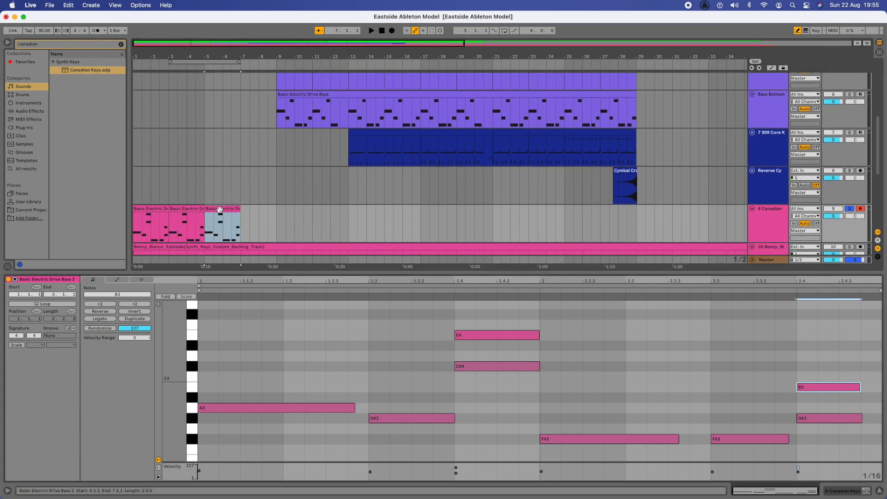
left_click(879, 490)
scroll(267, 240, "up", 3)
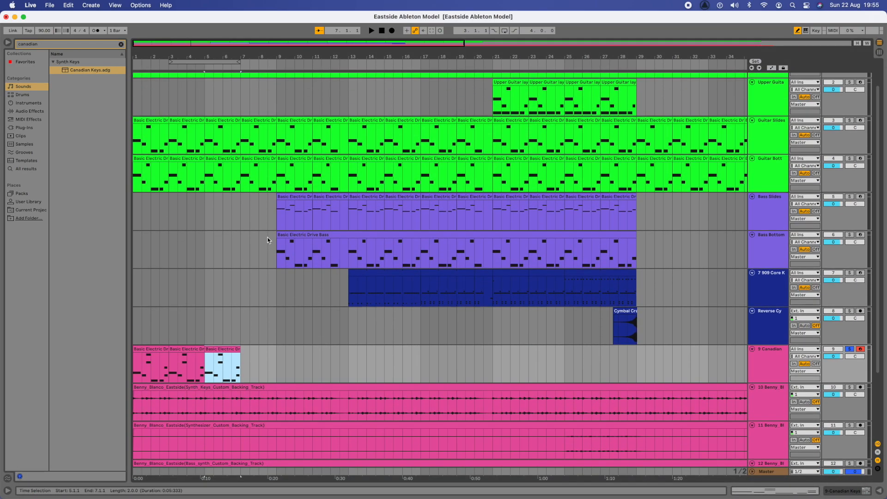
key("super+d")
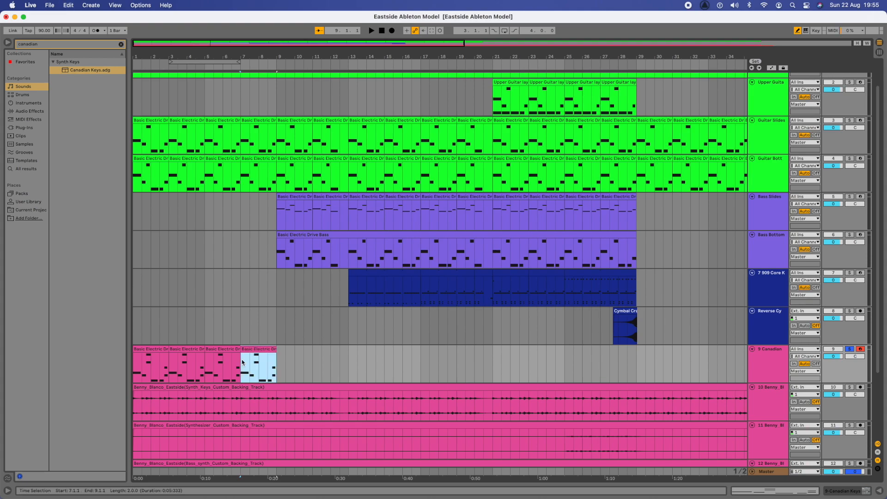
key("super+d")
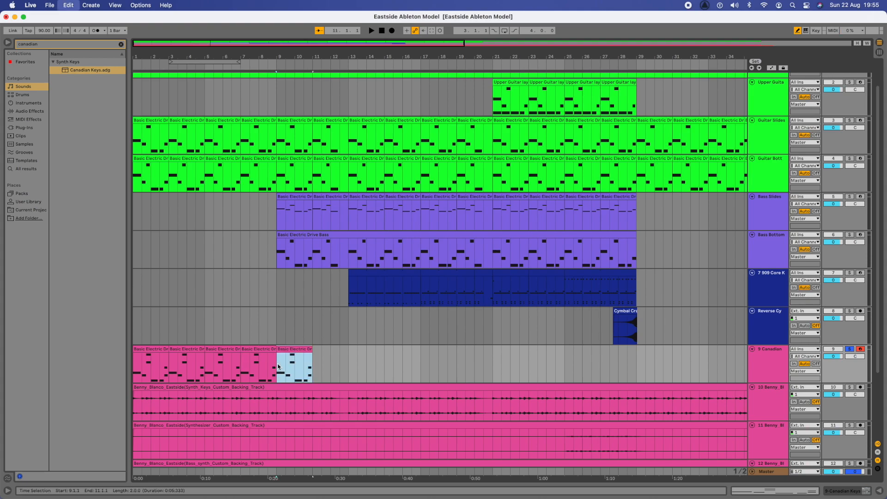
key("super+d")
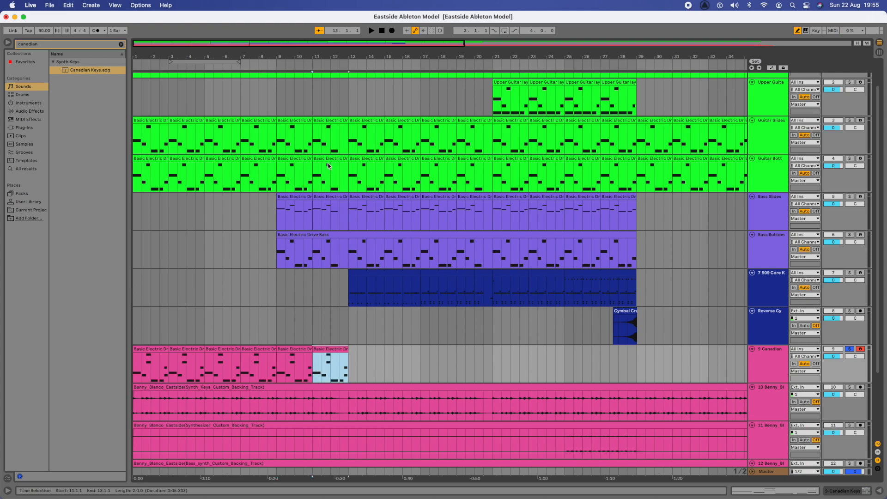
Step: Remove the final F#3, G#3 and B3 notes from the bars 11–13 copy
double_click(330, 348)
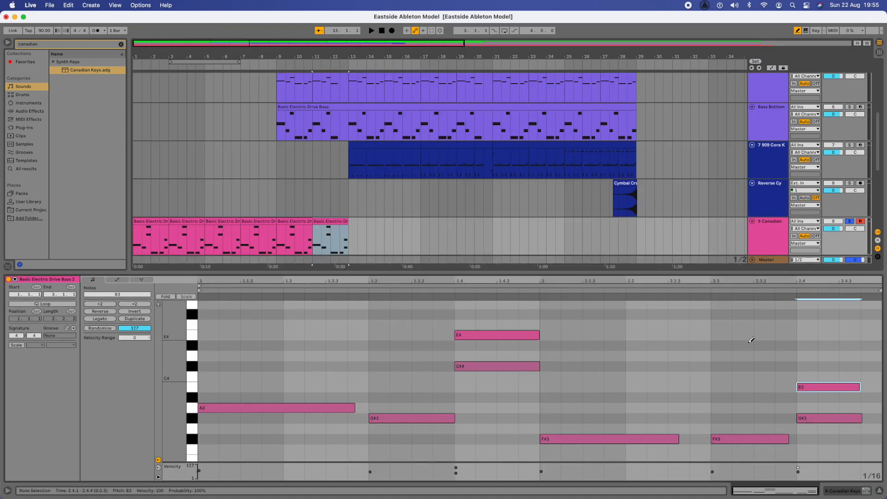
left_click(742, 439)
left_click(804, 417)
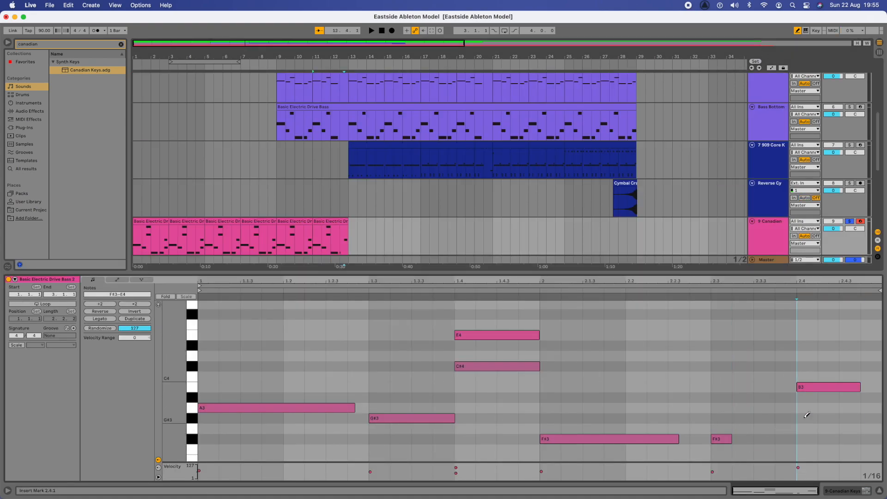
left_click(803, 387)
left_click(716, 439)
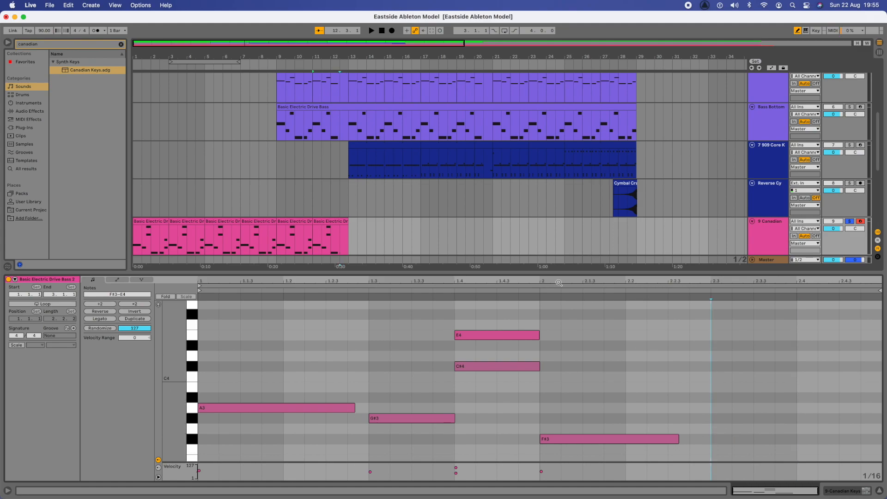
Step: Paste bass clip copies from bar 13 onward, extending the riff to bar 21
scroll(412, 223, "down", 3)
left_click(351, 187)
key("cmd+v")
scroll(351, 187, "up", 3)
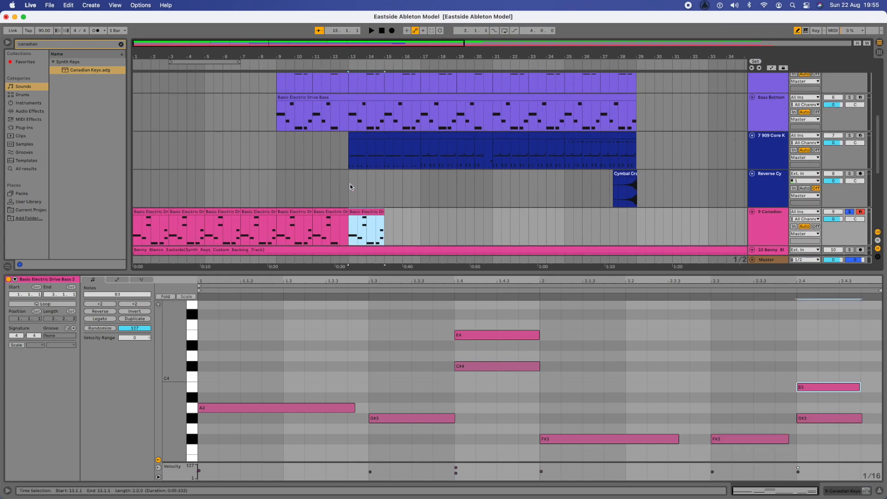
left_click(880, 494)
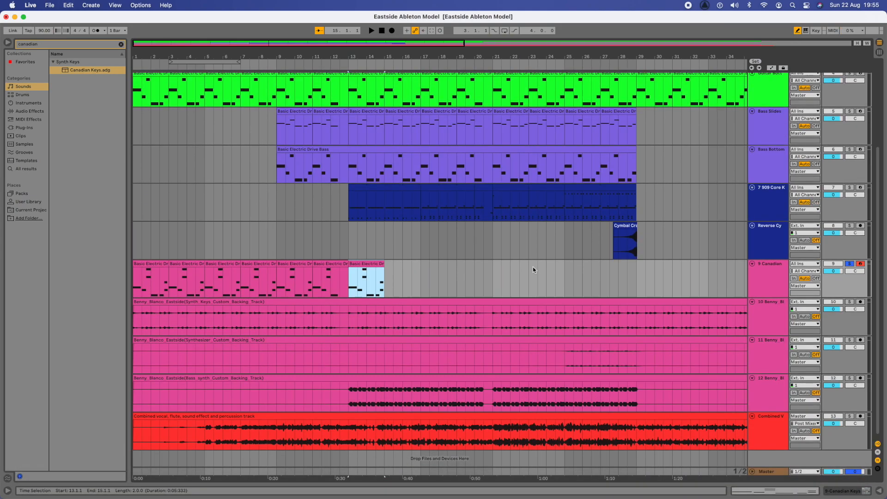
scroll(533, 267, "up", 3)
key("cmd+v")
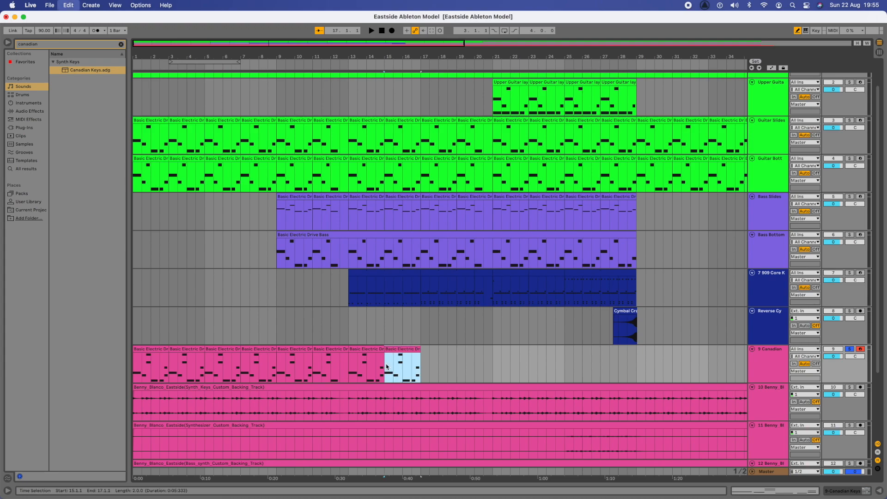
key("cmd+v")
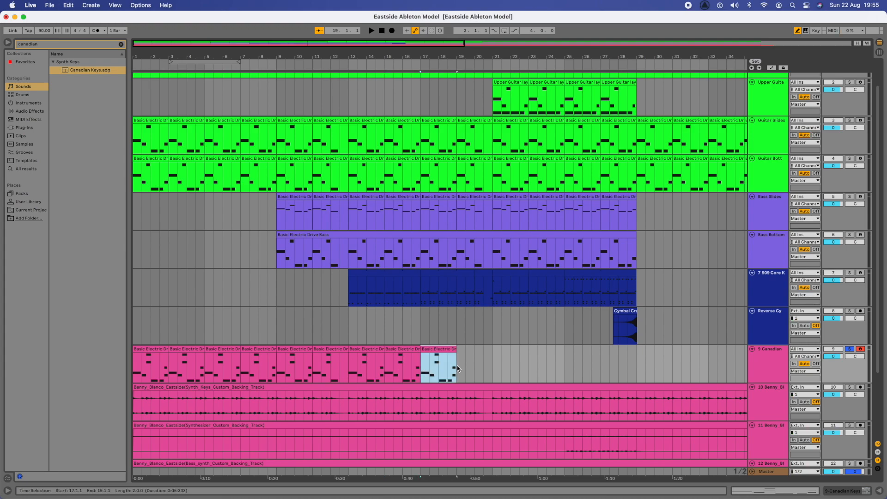
key("cmd+v")
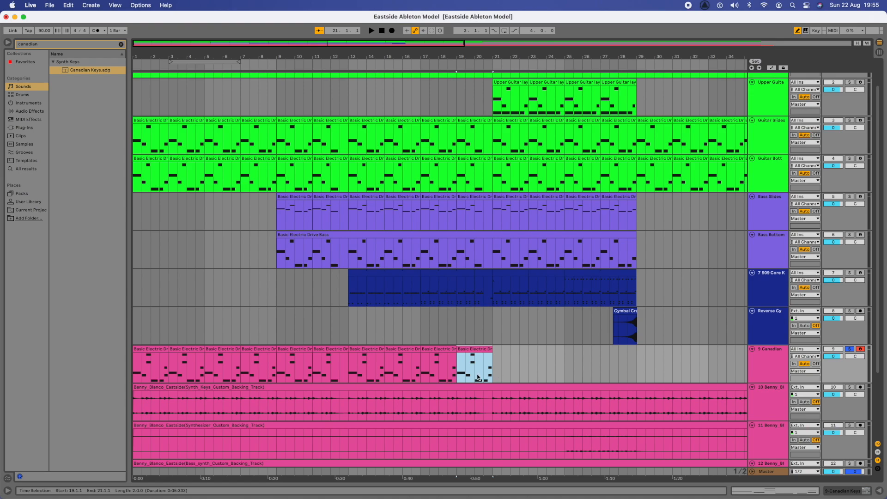
Step: Erase the B3 and G#3 notes at 2.4 from the bars 19–21 clip copy
double_click(471, 348)
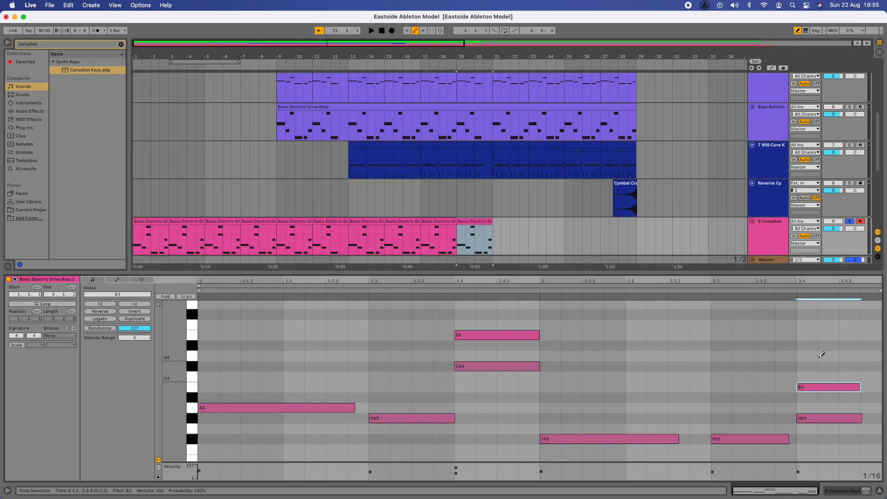
left_click(720, 435)
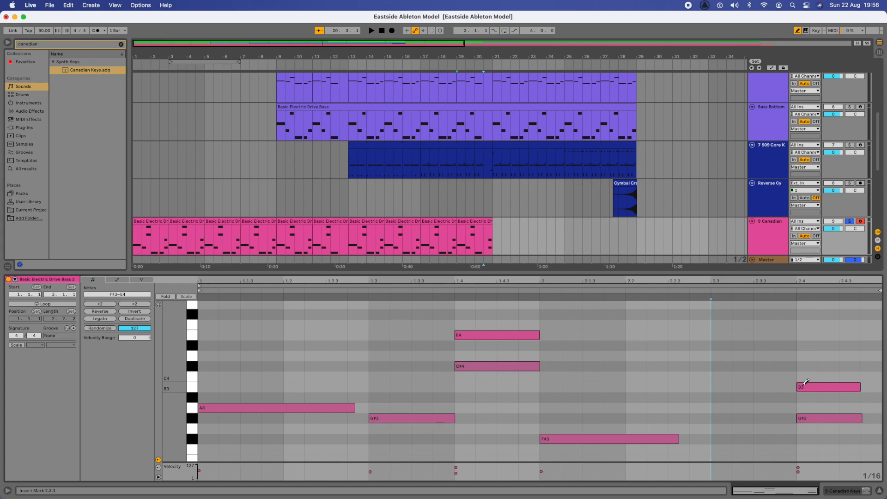
left_click(806, 383)
left_click(804, 416)
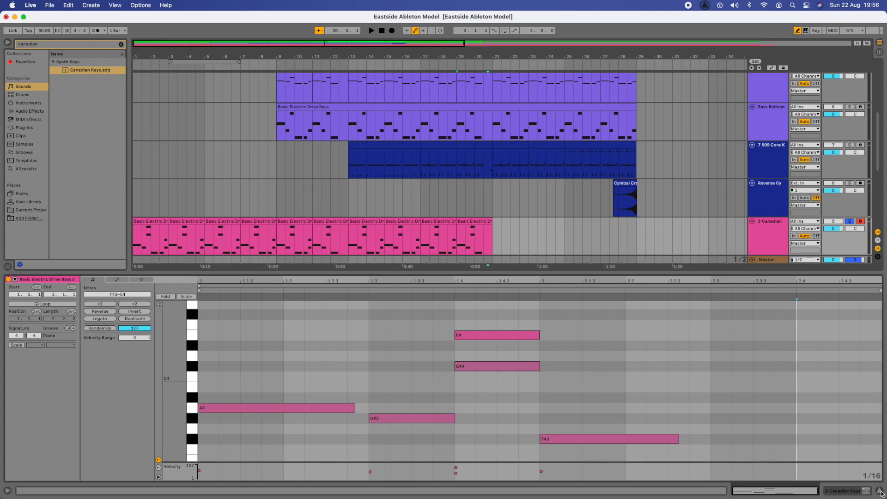
left_click(879, 491)
Step: Repeat the bass clip with pasted and Cmd+D copies from bar 21 through bar 37
left_click(494, 278)
key("super+v")
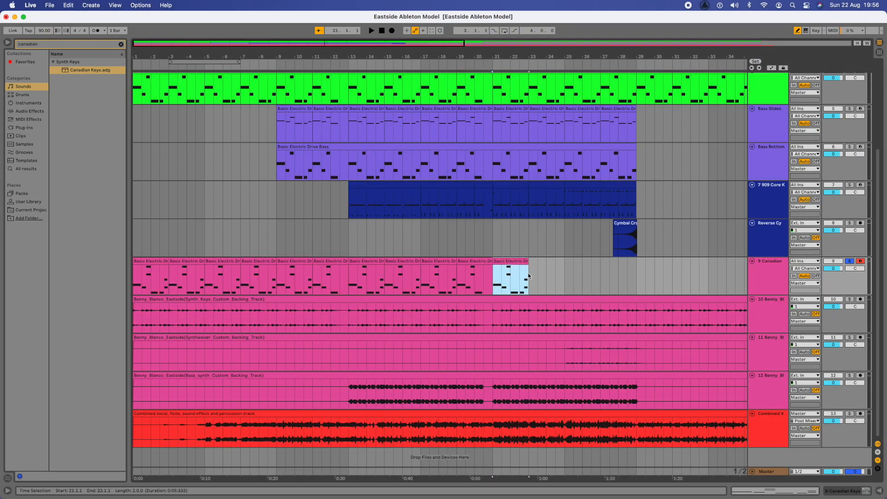
key("super+v")
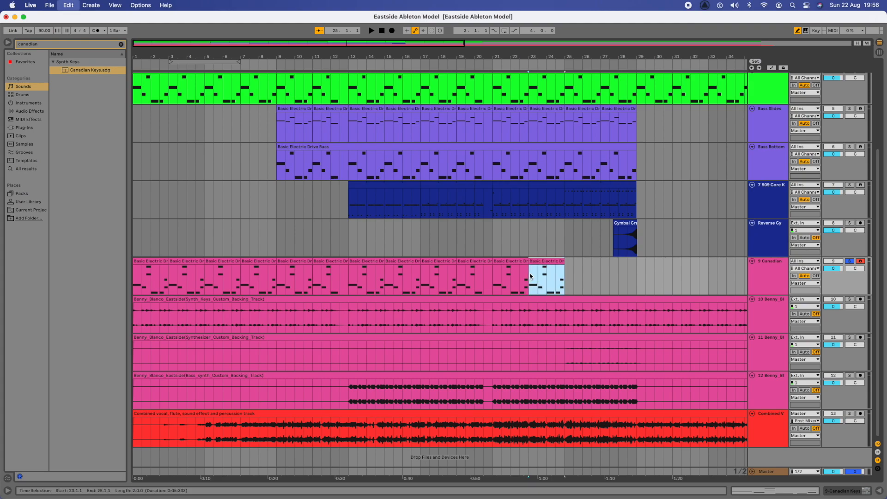
left_click(566, 275)
key("super+v")
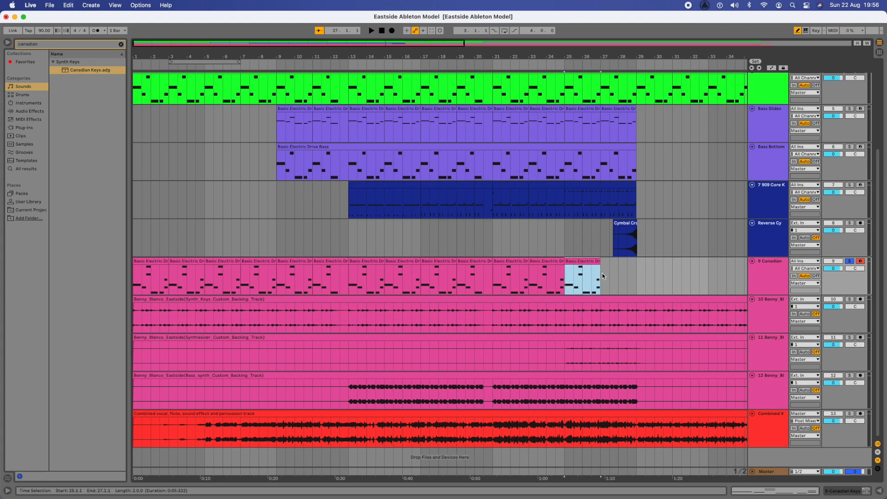
key("super+d")
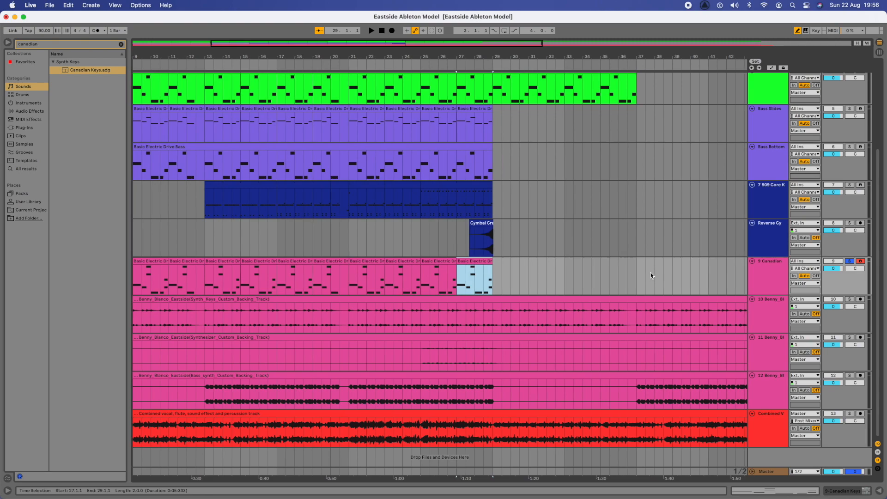
key("super+d")
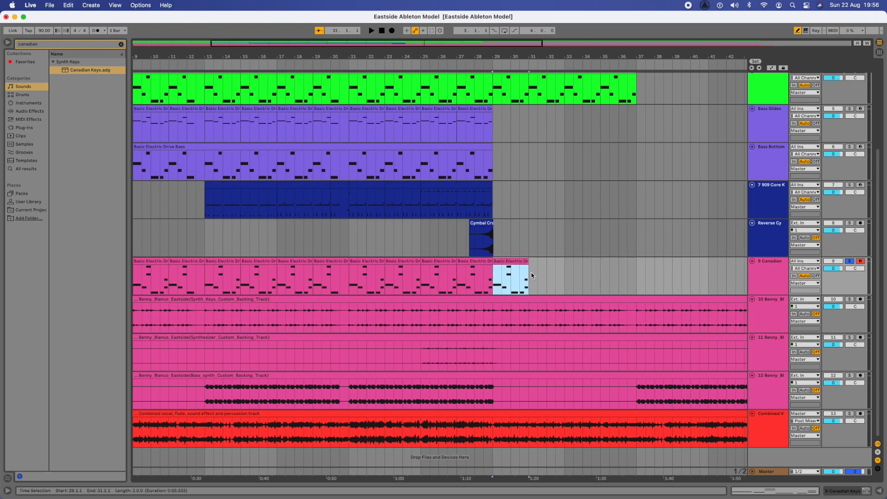
key("super+d")
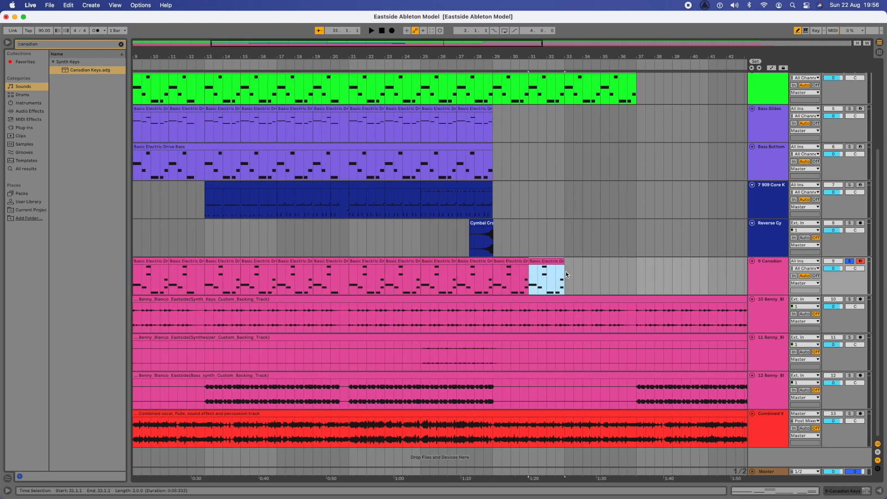
key("super+d")
key("super+d")
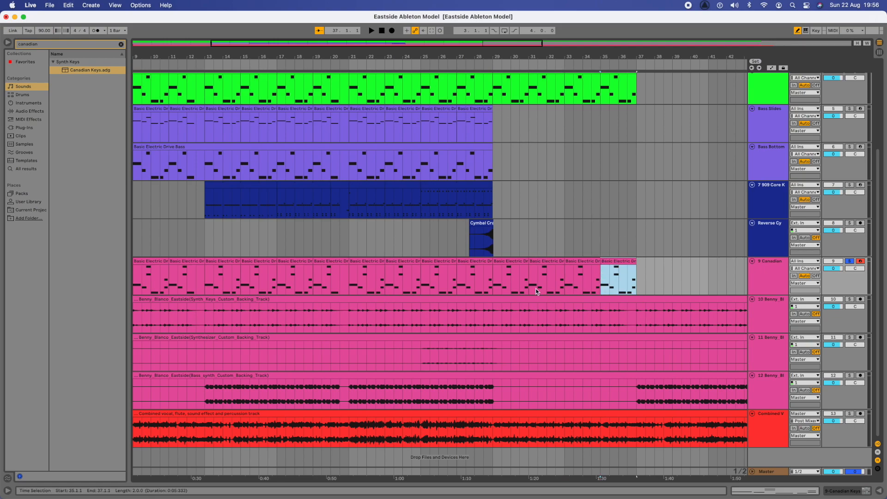
scroll(537, 291, "left", 5)
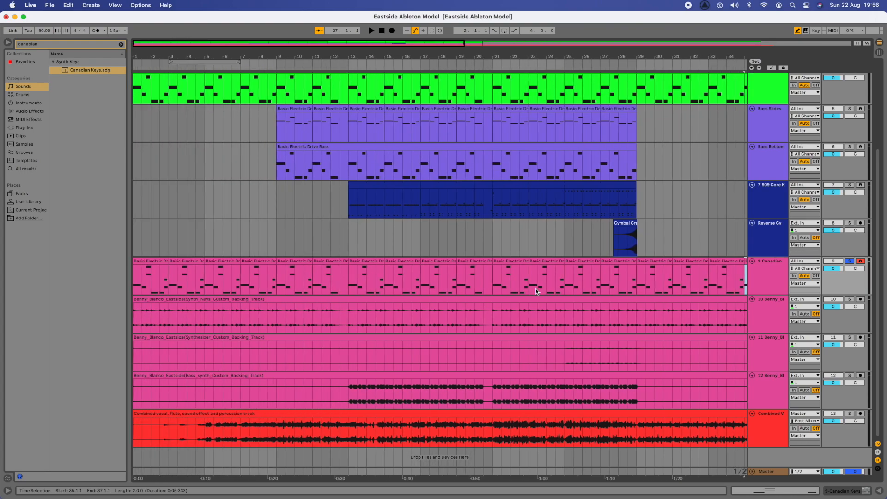
Step: Delete the Synth Keys backing track from its right-click menu
left_click(762, 308)
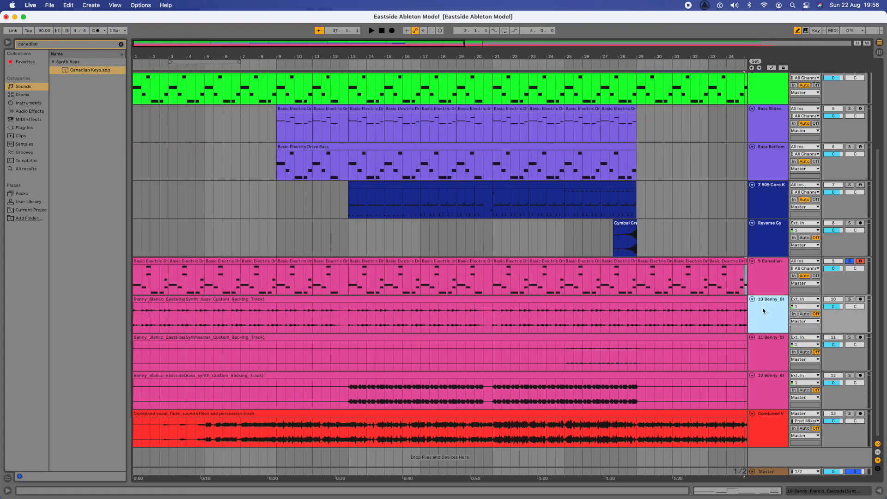
right_click(762, 308)
left_click(776, 332)
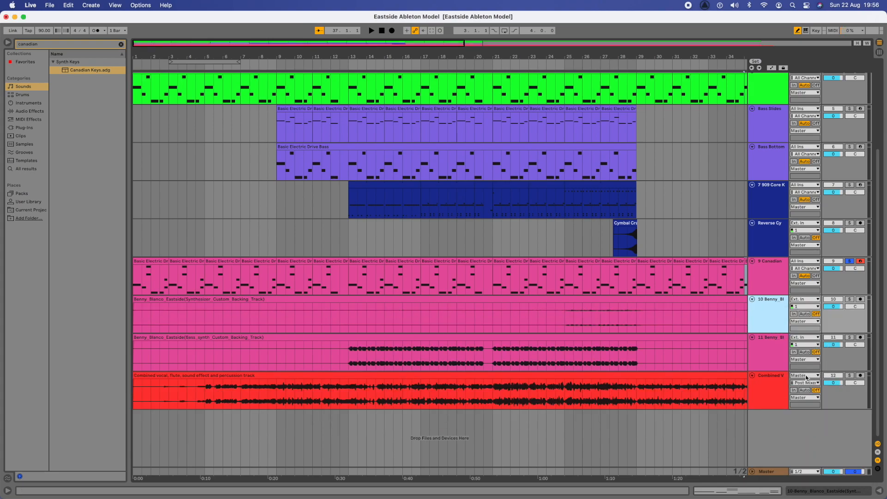
Step: Unsolo the Canadian track and play the whole arrangement from the song start
scroll(522, 317, "up", 1)
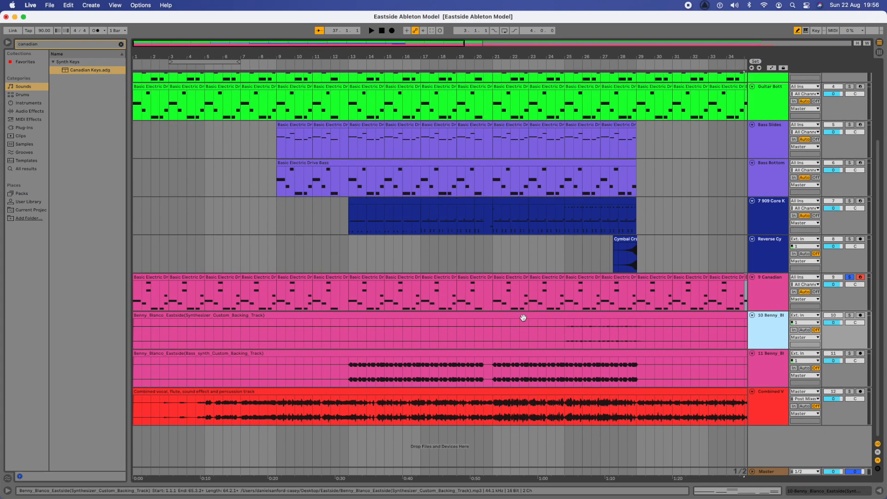
scroll(569, 317, "right", 5)
scroll(569, 317, "left", 5)
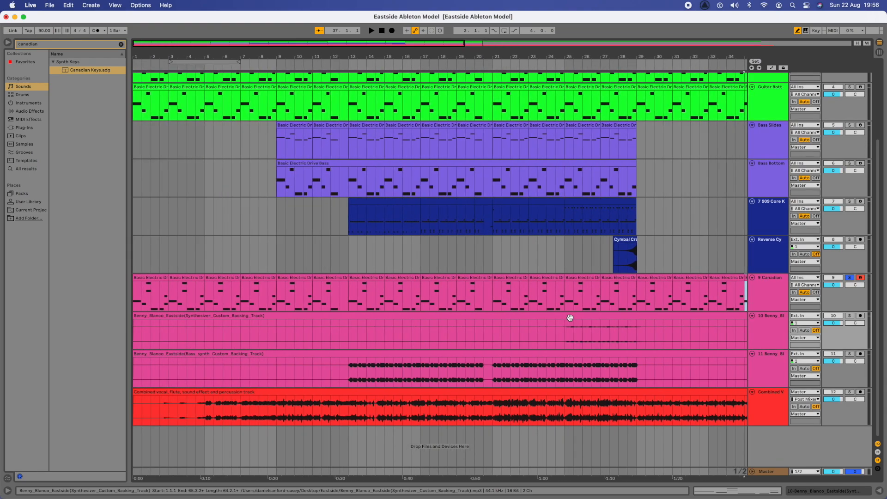
left_click(849, 278)
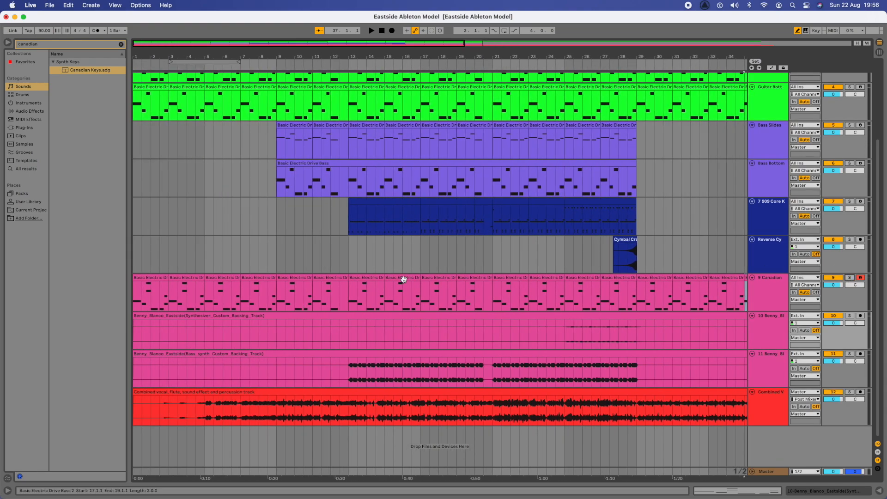
left_click(133, 295)
key("space")
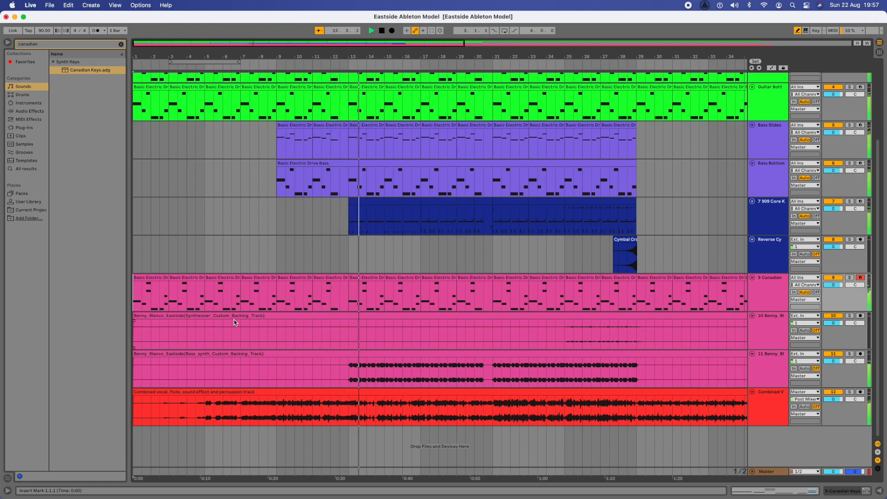
key("space")
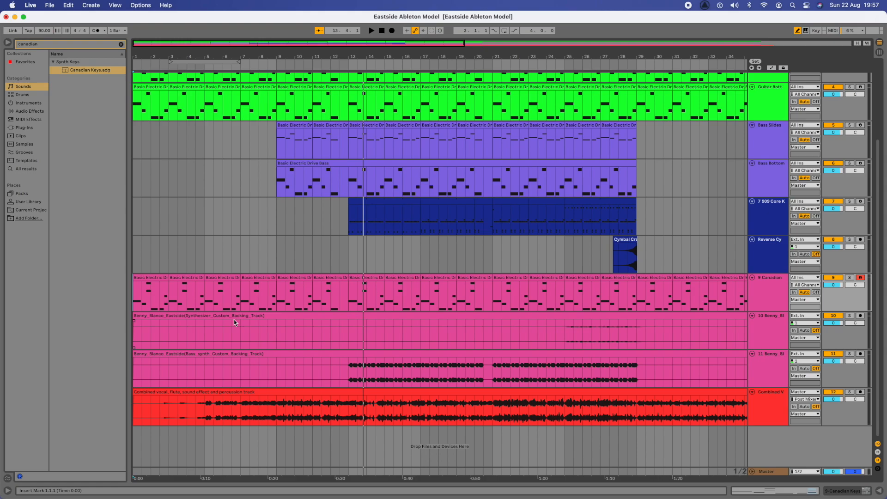
Step: Bring the Google Slides window over and show slide 27 with its Ableton screenshot
left_click(15, 17)
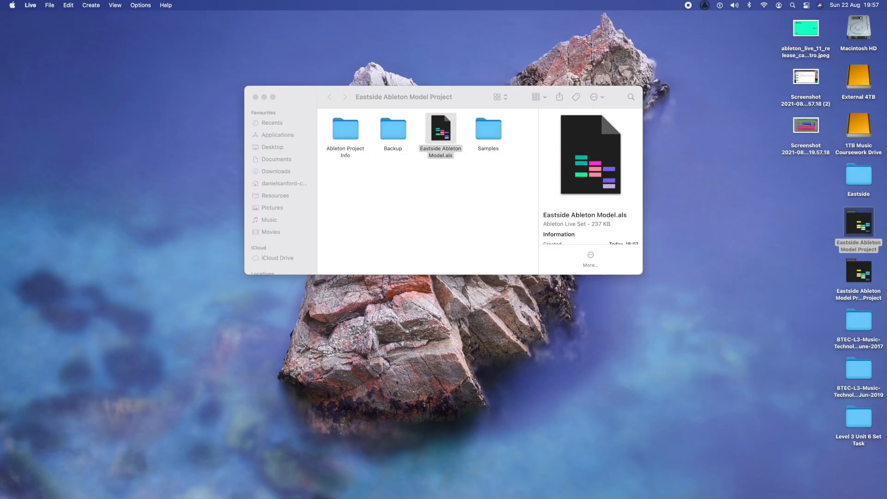
left_click_drag(392, 1, 371, 27)
left_click(141, 375)
left_click(141, 417)
left_click(136, 390)
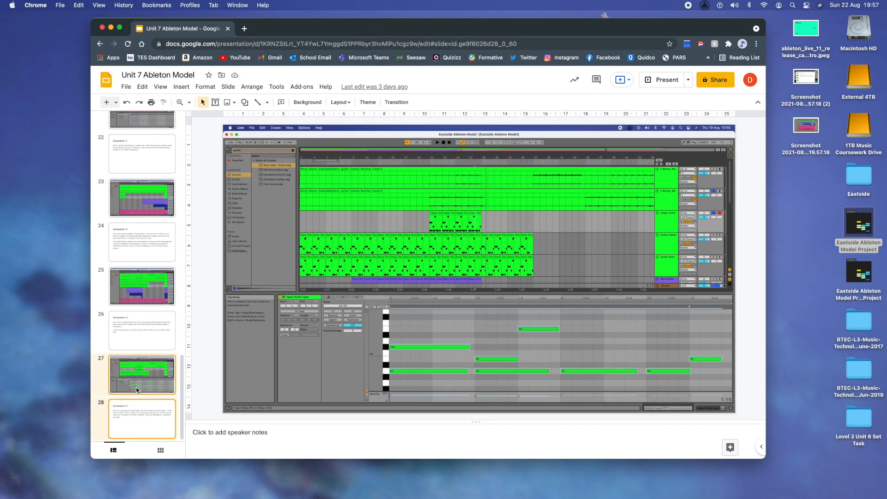
Step: Duplicate slides 27 and 28 and go to the new slide 29
right_click(137, 390)
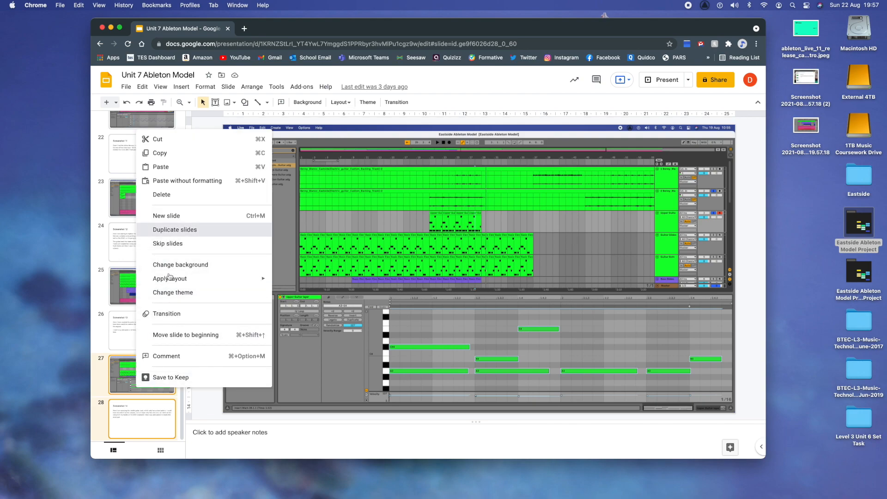
left_click(174, 229)
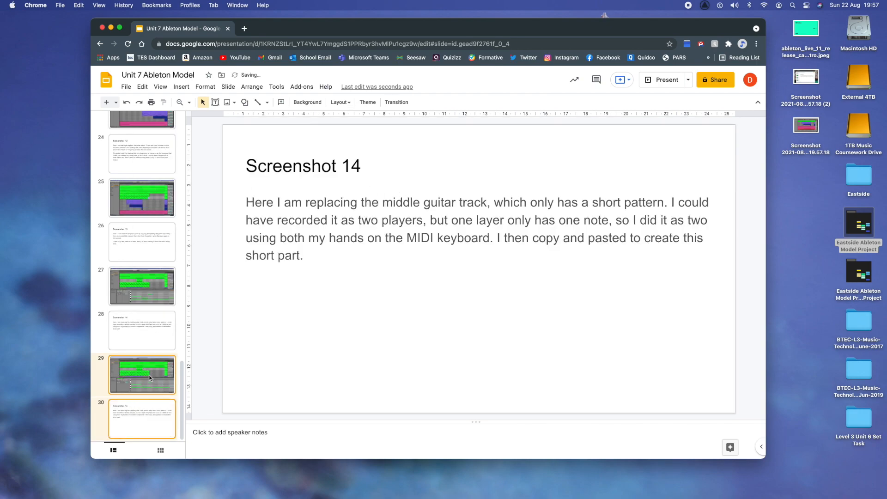
left_click(149, 378)
Step: Swap slide 29's screenshot for the newer one enlarged to fill the slide, then select slide 30's title
left_click(446, 286)
key("Delete")
left_click_drag(805, 126, 536, 215)
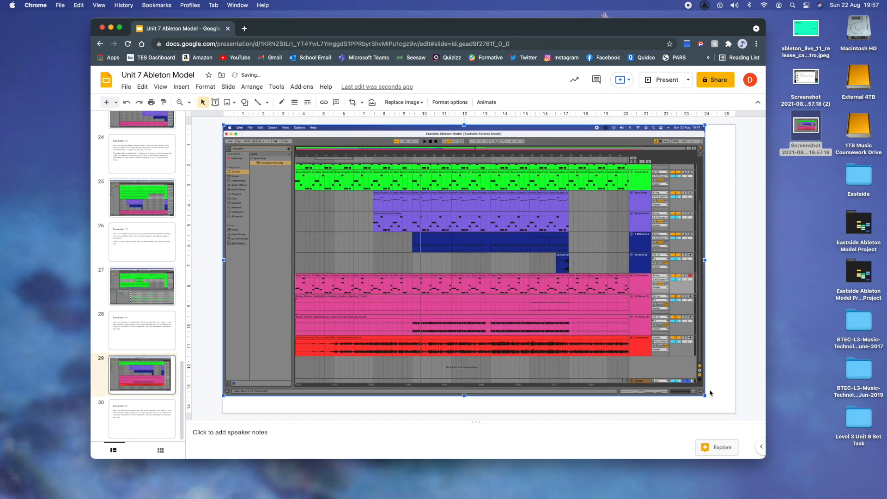
left_click_drag(706, 396, 737, 413)
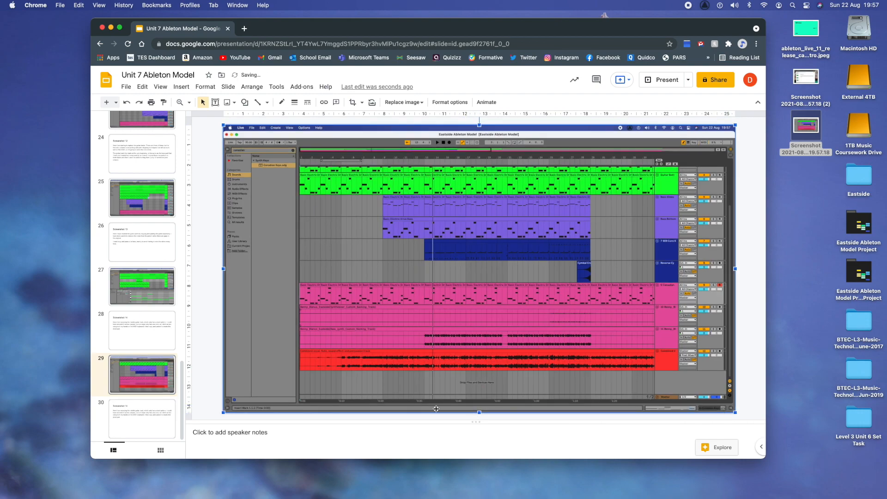
left_click(144, 421)
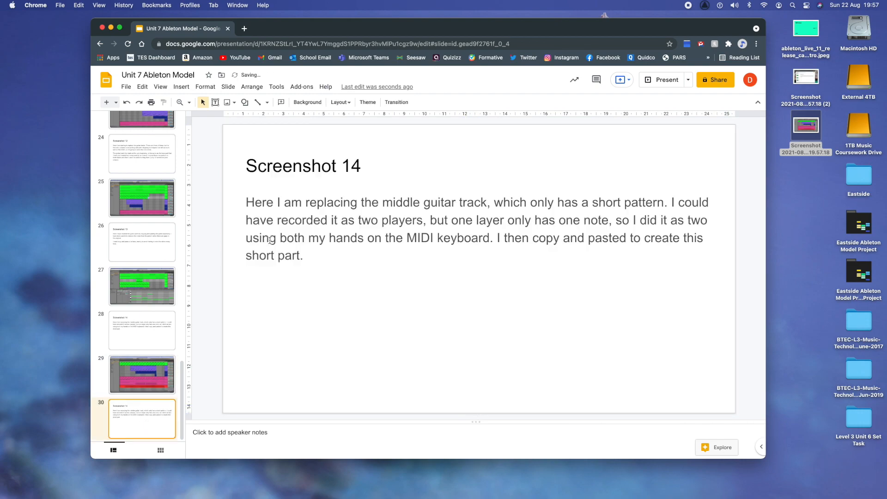
left_click(358, 167)
Step: Retitle slide 30 'Screenshot 15' and rewrite the body about replacing the main synth and synth bass parts
key("BackSpace")
type("5")
left_click(305, 266)
left_click_drag(305, 267, 235, 209)
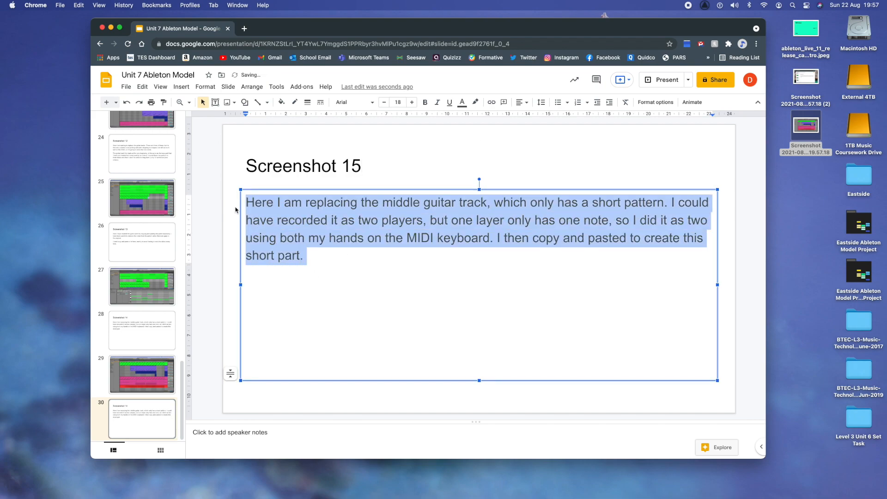
type("Here I am")
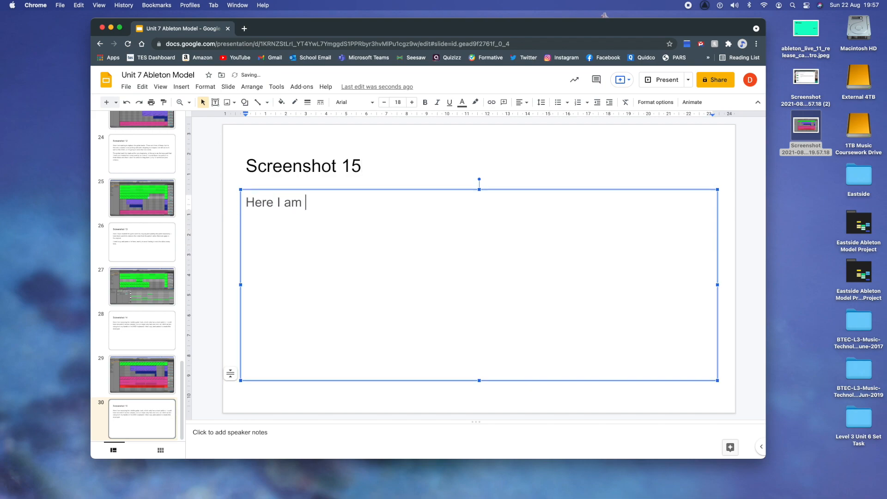
type(" replacing one of th")
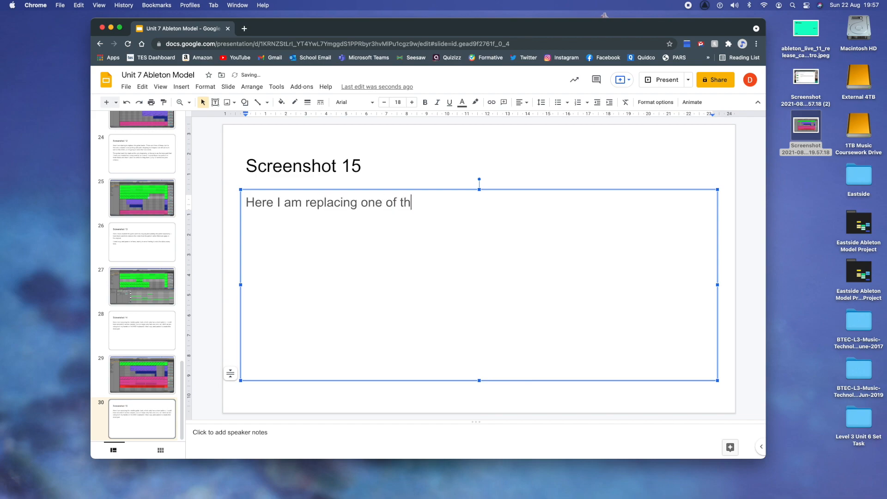
type("e synth tracks., N")
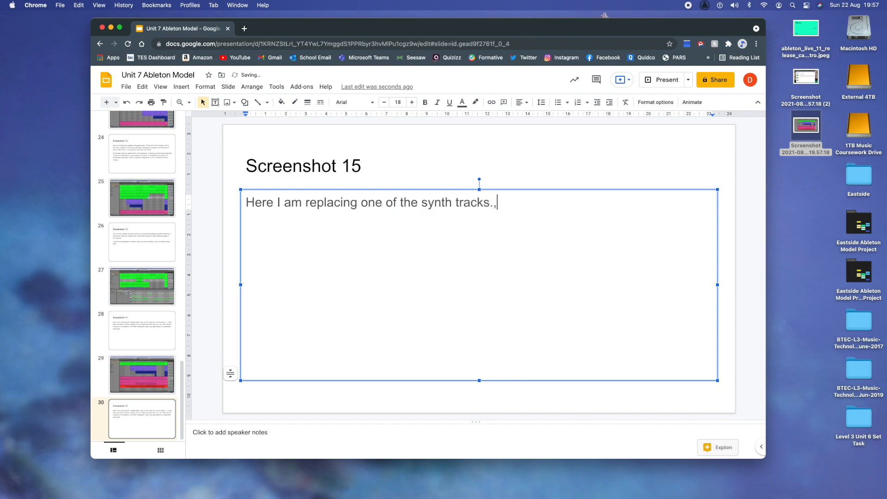
key("BackSpace")
key("BackSpace")
key("BackSpace")
type("Not all of the synth tracks are suitable for replacement in the DAW, but two are - the mnaui")
key("BackSpace")
key("BackSpace")
key("BackSpace")
key("BackSpace")
type("ain synth part and then synth bass")
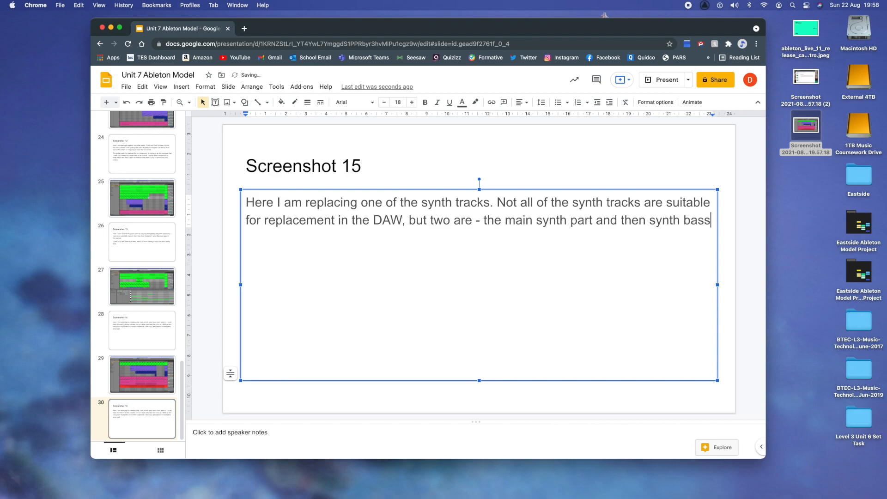
type(" part.")
Step: Add a paragraph: 'I found a suitable sound called Canadian keys'
key("Return")
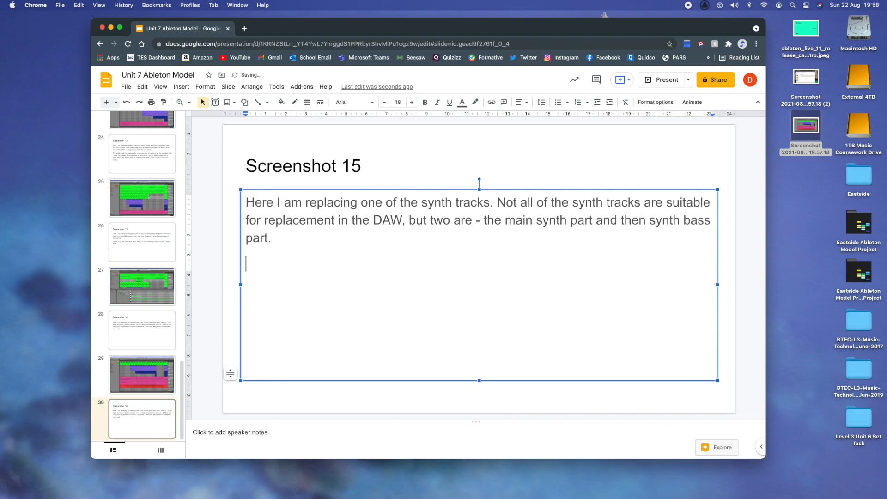
type("I found asuitable")
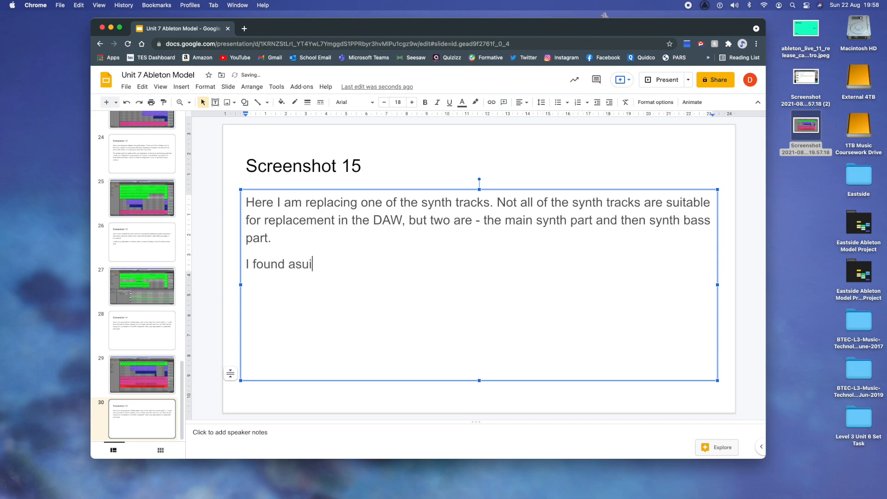
key("BackSpace")
key("BackSpace")
key("BackSpace")
key("BackSpace")
key("BackSpace")
key("BackSpace")
key("BackSpace")
key("BackSpace")
key("BackSpace")
type("a suitable sound called Canadian keys")
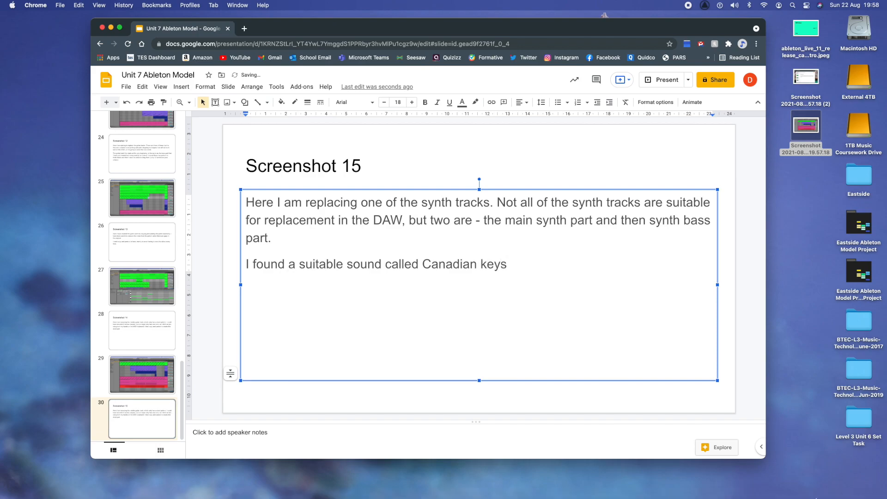
Step: Check the Canadian track in Ableton's arrangement, then return to the slide deck
left_click(819, 482)
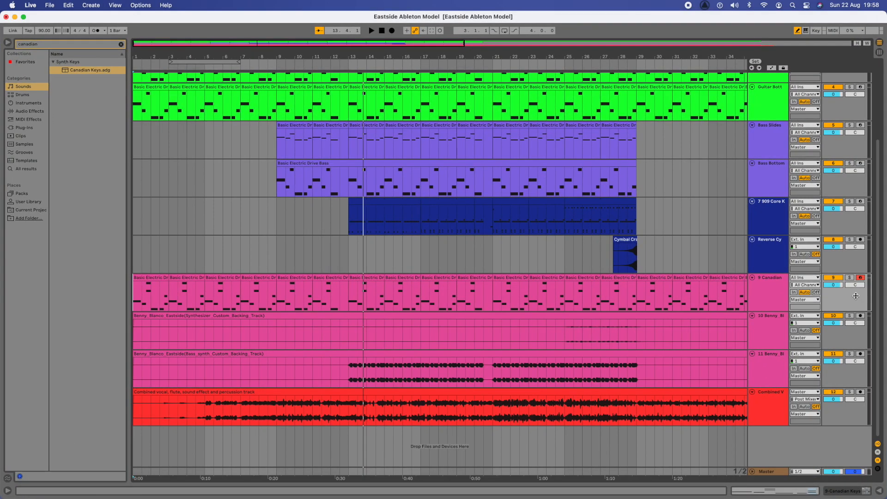
left_click(766, 277)
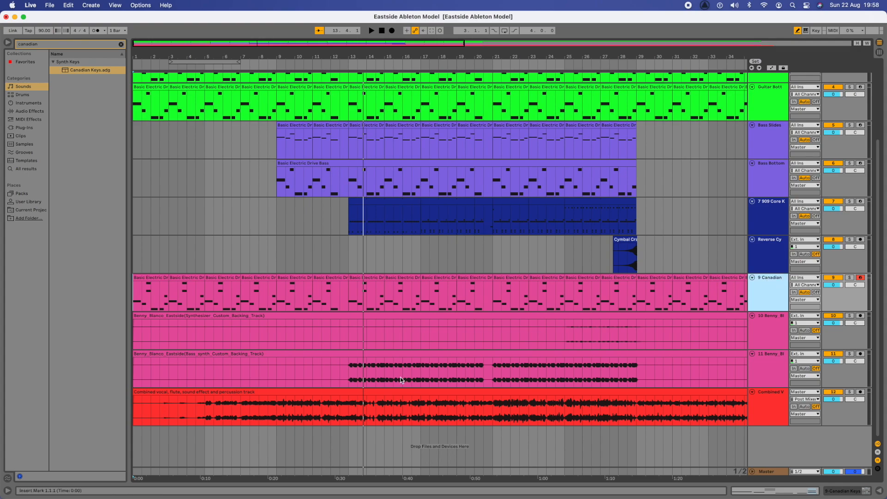
mouse_move(86, 487)
left_click(106, 477)
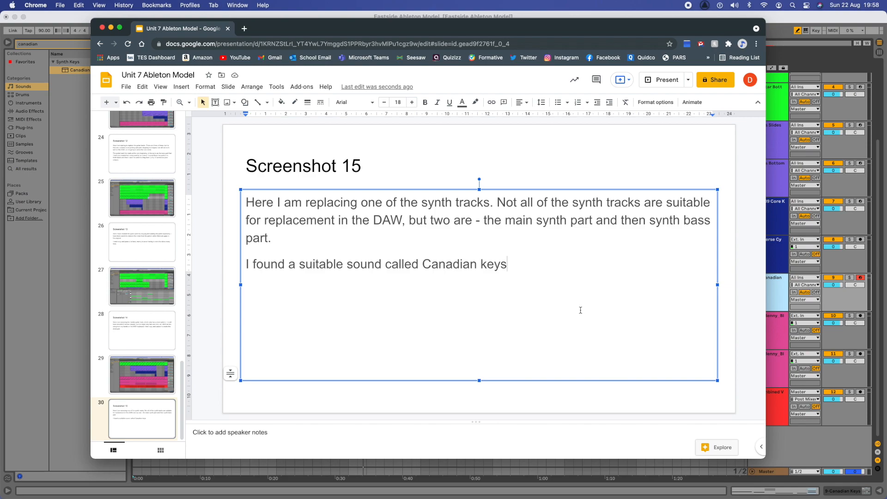
Step: Extend slide 30's text: notes match the upper guitar part, copied with two extra notes and looped
type("and the notes a")
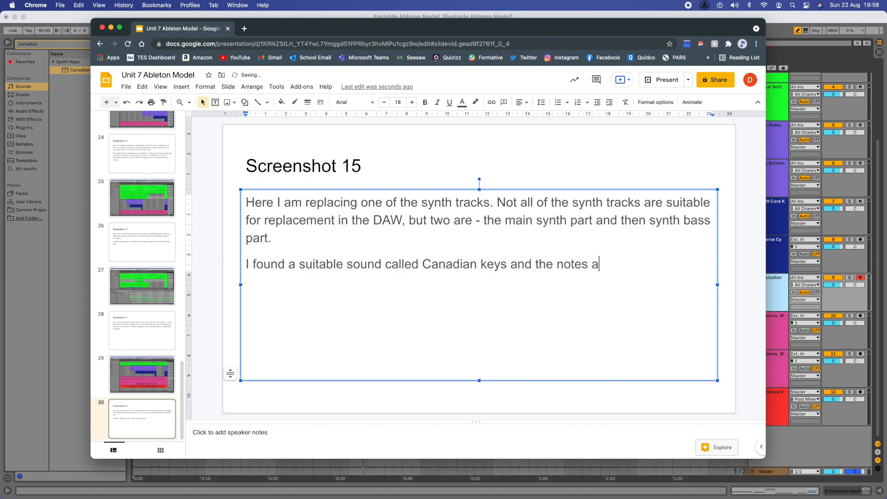
type("re nearly identical ")
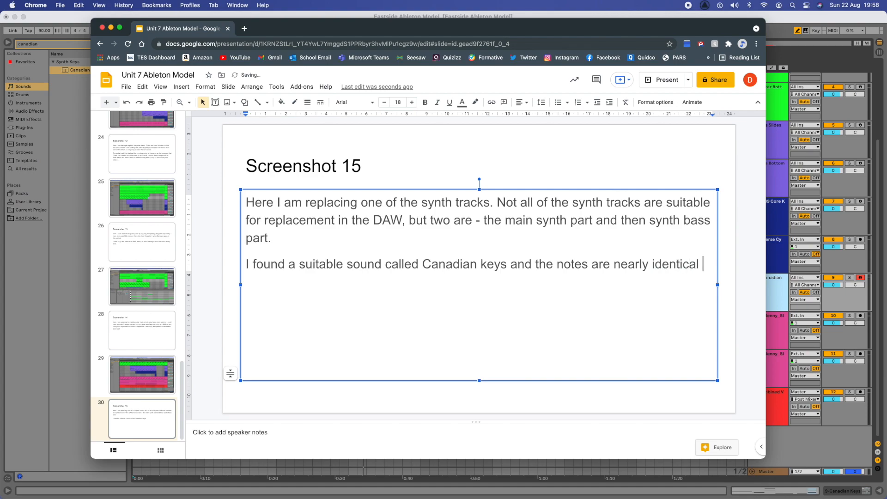
type("to the upper g")
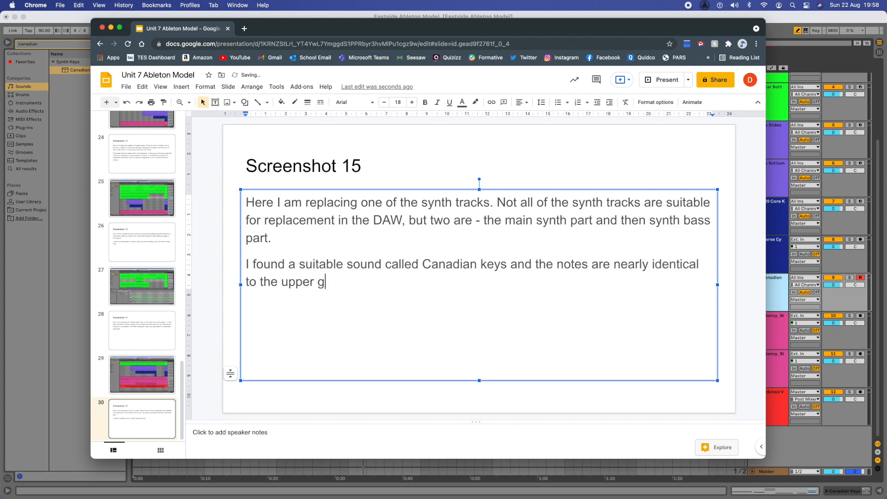
type("uitar part the")
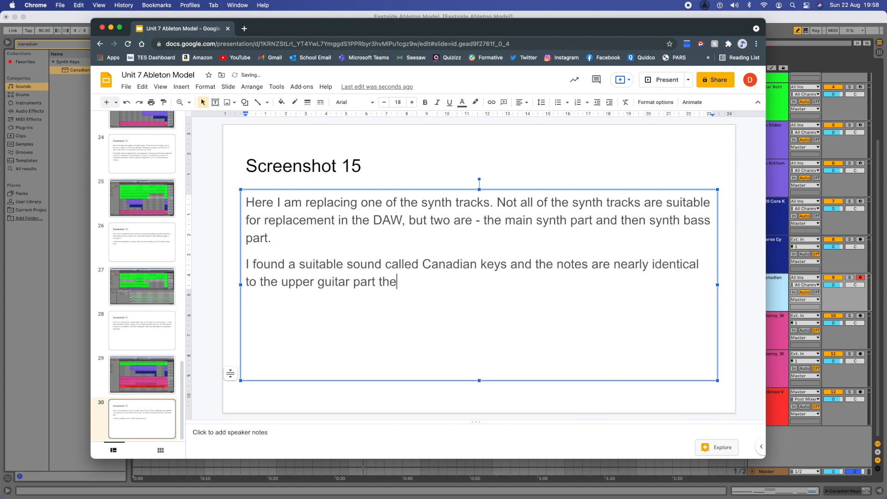
key("BackSpace")
type("at I just created, so i copied")
key("BackSpace")
key("BackSpace")
key("BackSpace")
key("BackSpace")
key("BackSpace")
key("BackSpace")
key("BackSpace")
key("BackSpace")
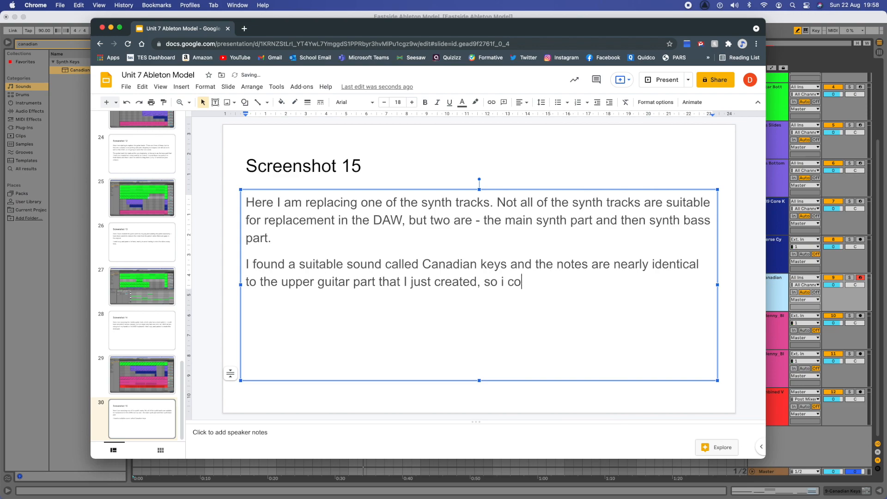
type("I copied this and added two erxtr")
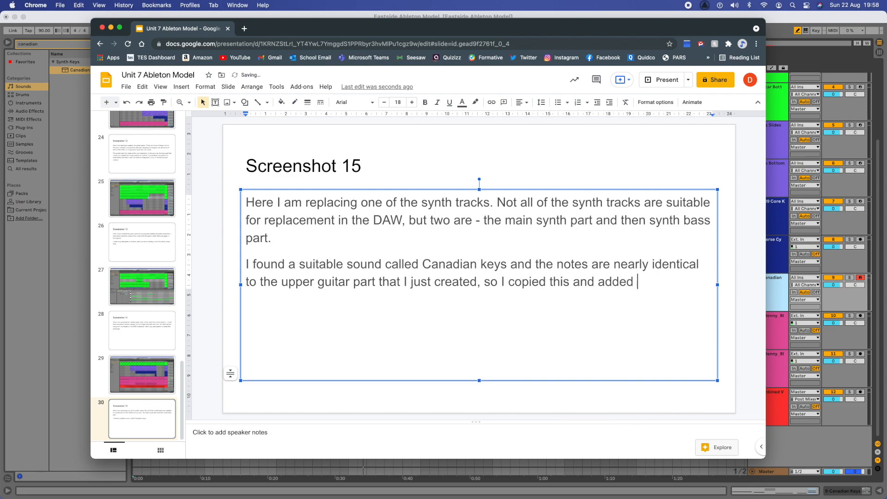
key("BackSpace")
key("BackSpace")
type("xtra notes which appear in the p")
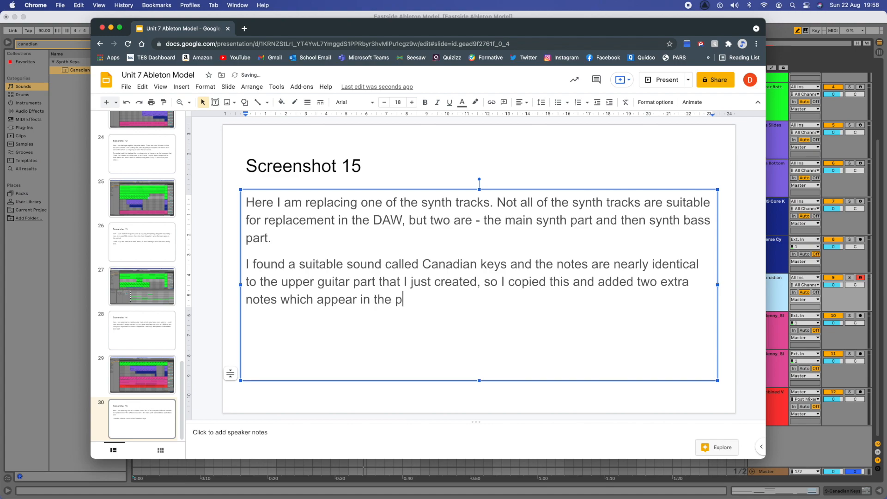
type("art. I then copy and pasted then")
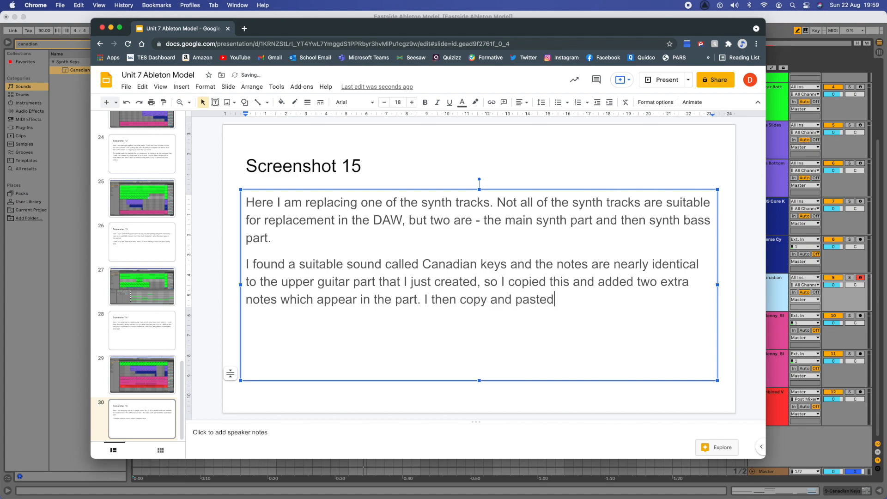
key("BackSpace")
key("BackSpace")
type("is again and again to cre")
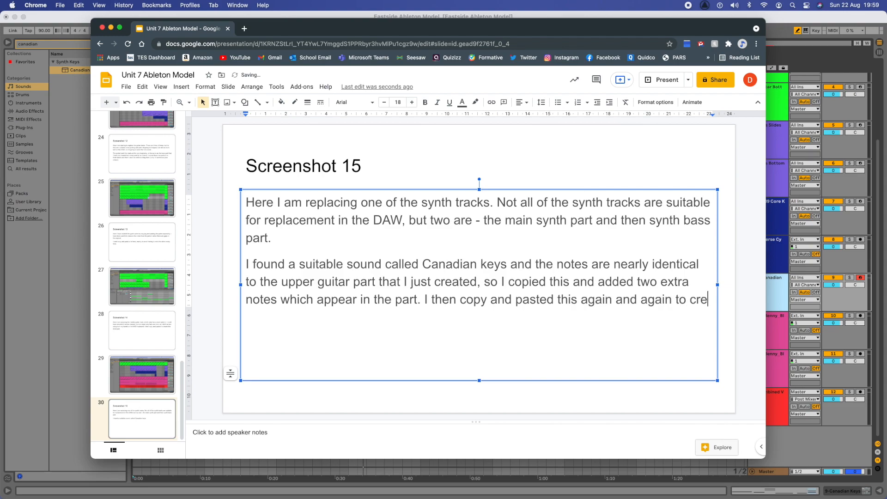
type("ate loops, makin")
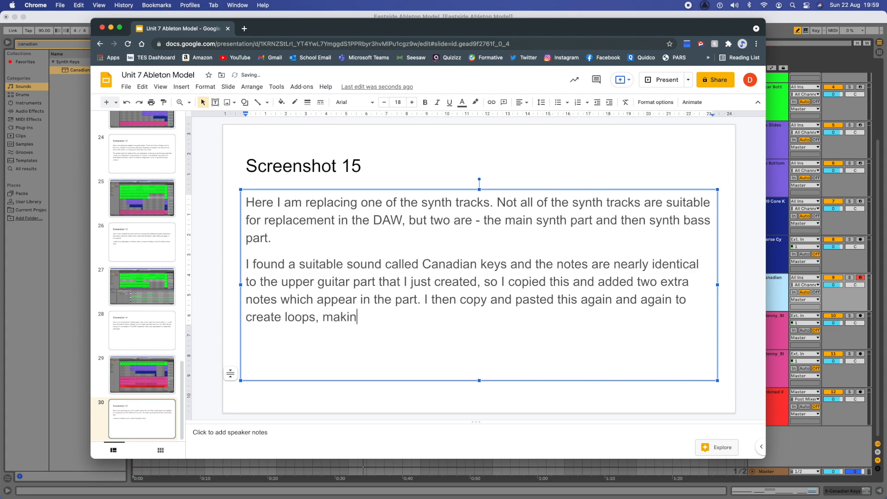
type("g sure to leav")
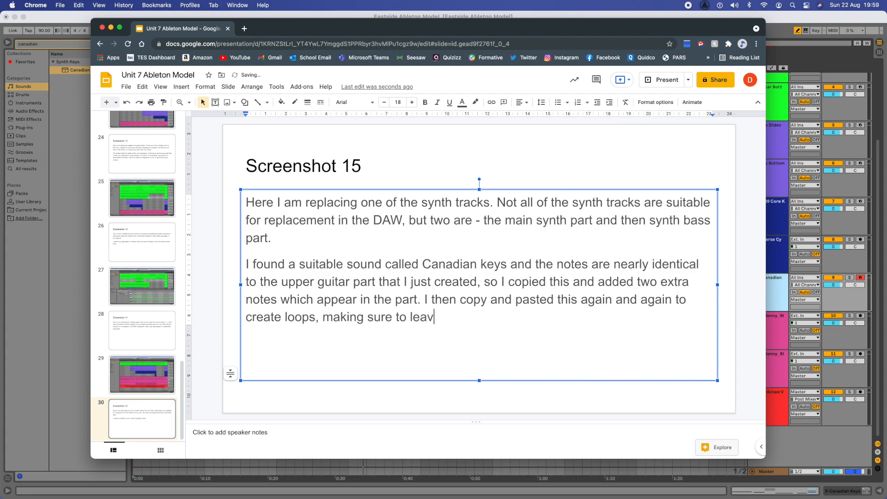
type("e out notes in certa")
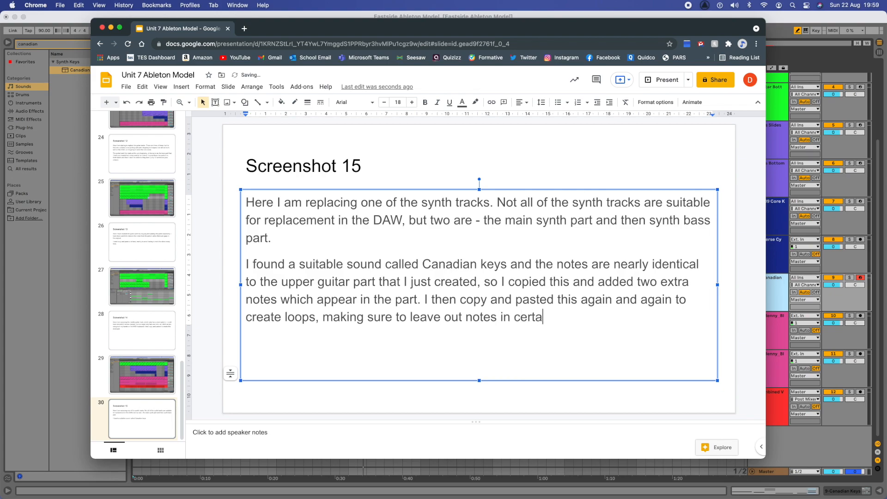
type("in places to matc")
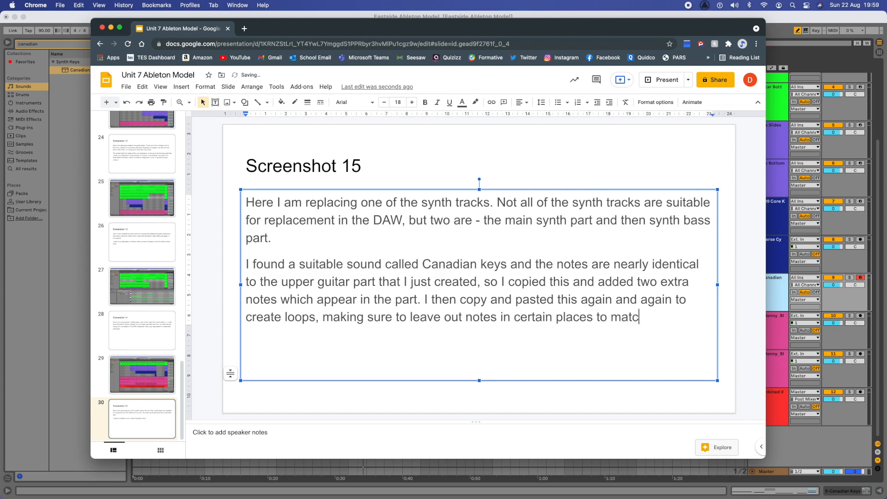
type("h the opriginal.")
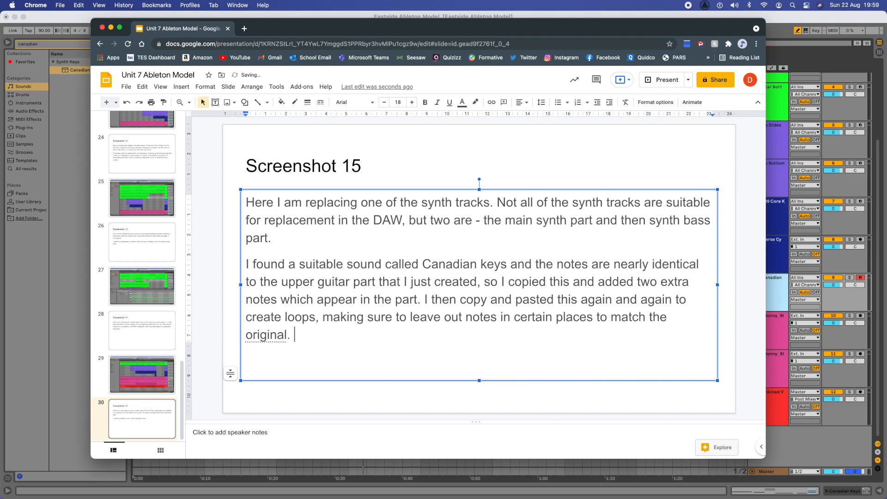
left_click_drag(303, 28, 325, 0)
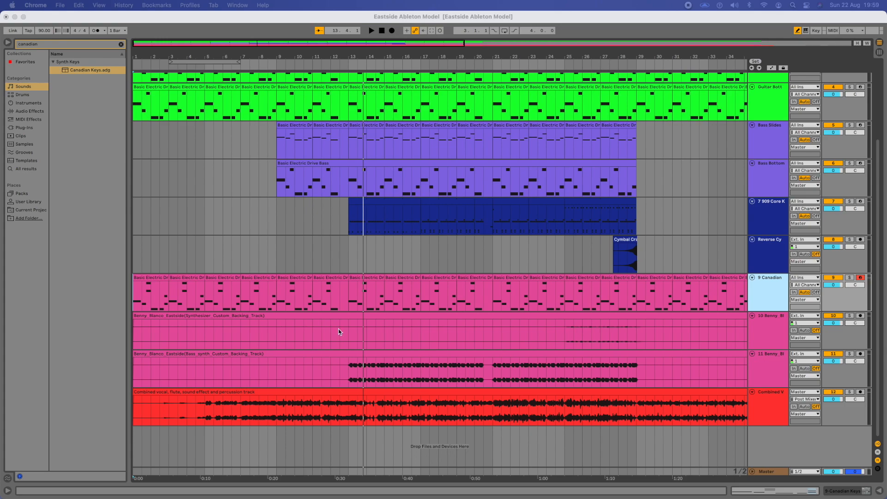
Step: Solo the bass-synth backing track on track 11, play it from bar 13, and clear the 'canadian' search
left_click(348, 371)
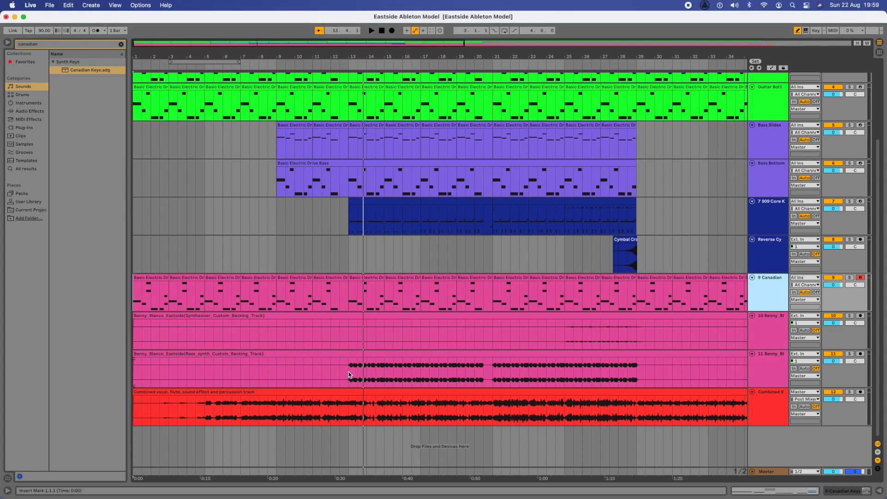
left_click(348, 371)
left_click(850, 354)
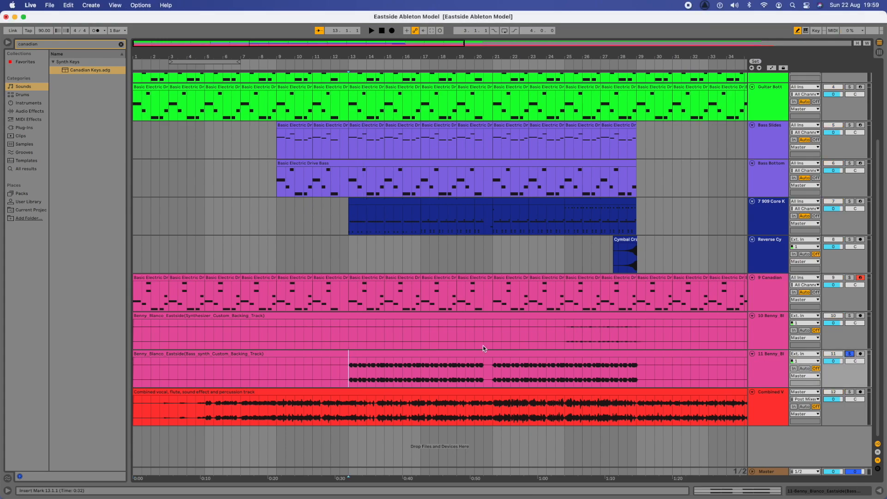
key("space")
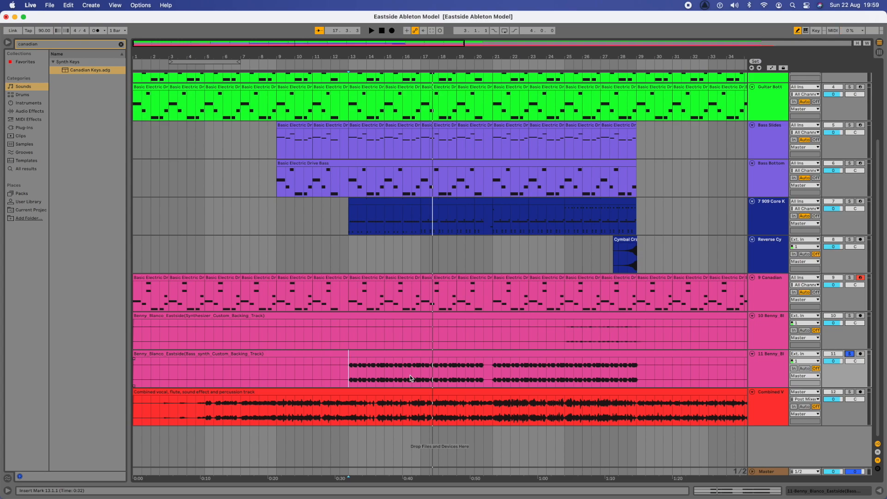
left_click(122, 45)
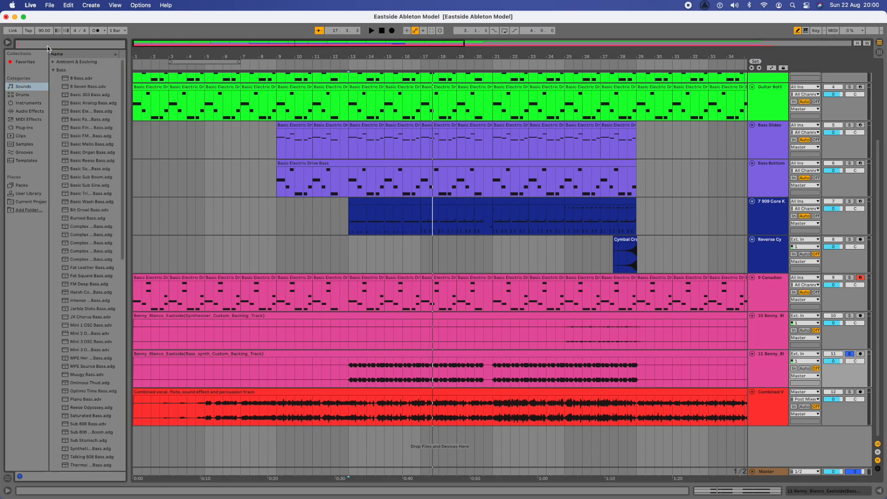
Step: Search the browser for 'ree' and preview the Reese Odyssey bass preset
type("reese")
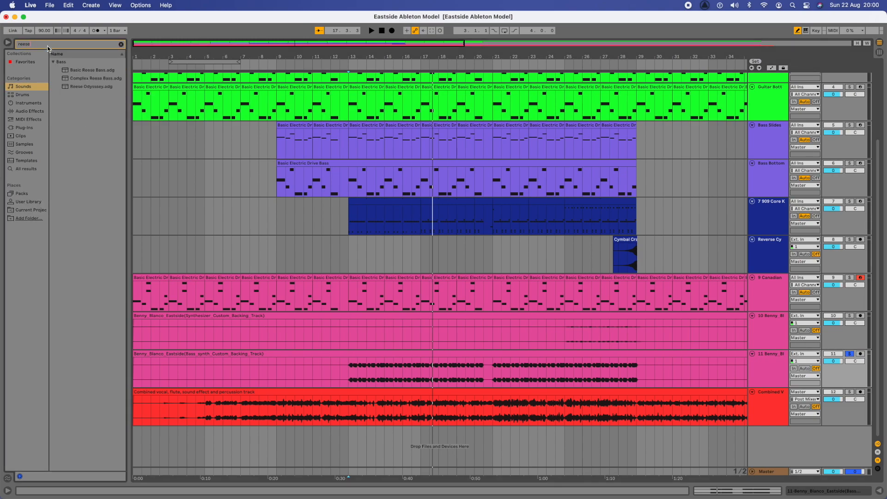
left_click(84, 89)
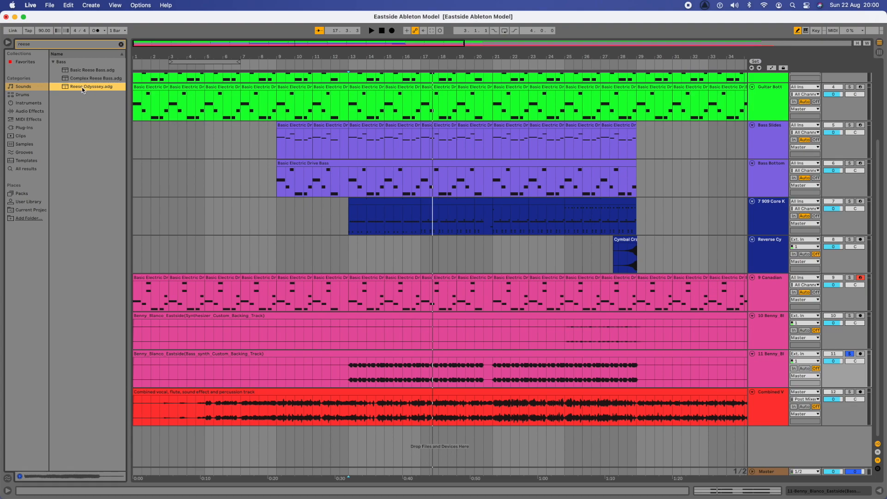
Step: Add Reese Odyssey as a new MIDI track above the Combined vocal track and expand it
left_click_drag(83, 90, 196, 442)
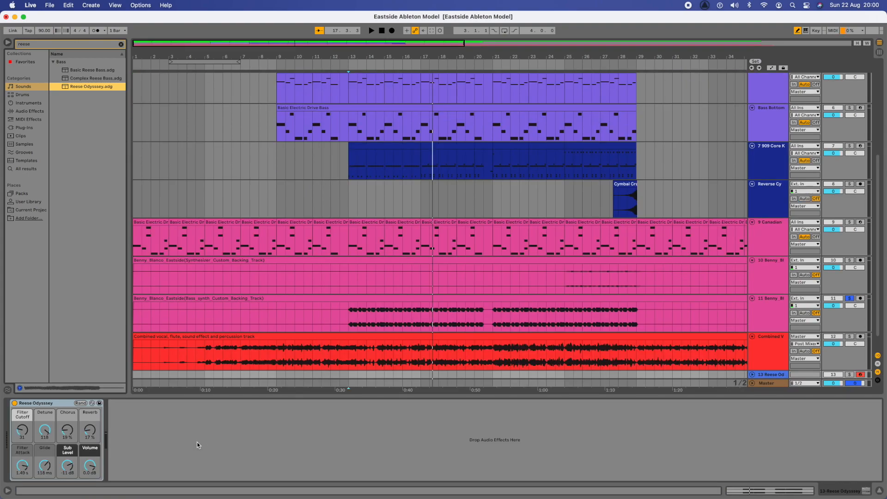
scroll(464, 296, "down", 1)
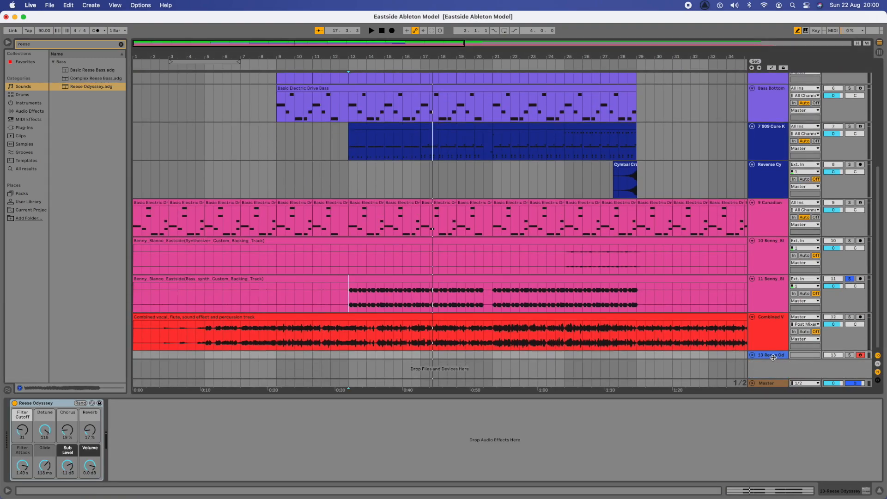
left_click_drag(768, 357, 764, 312)
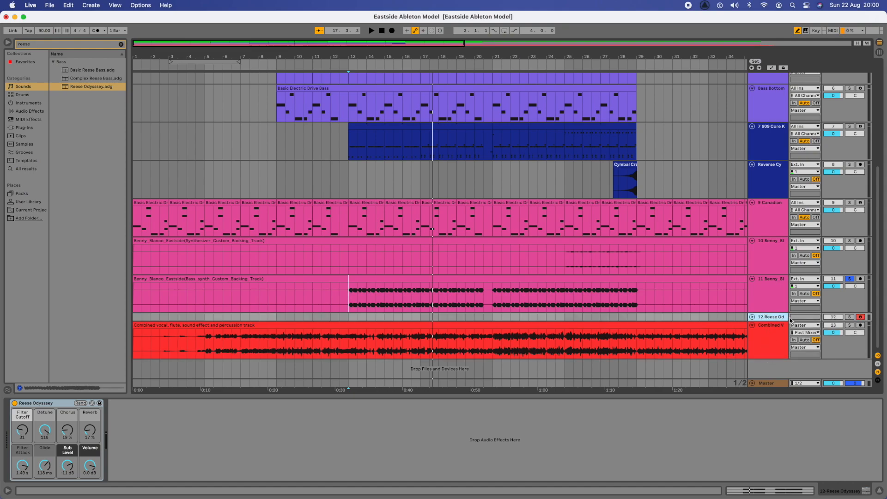
left_click(751, 318)
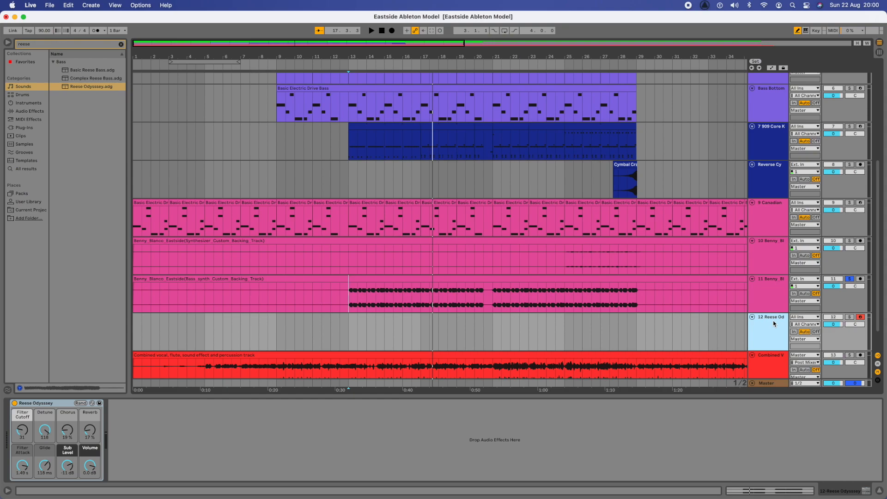
Step: Colour the Reese track pink and solo the bass-synth backing track
right_click(774, 324)
left_click(869, 453)
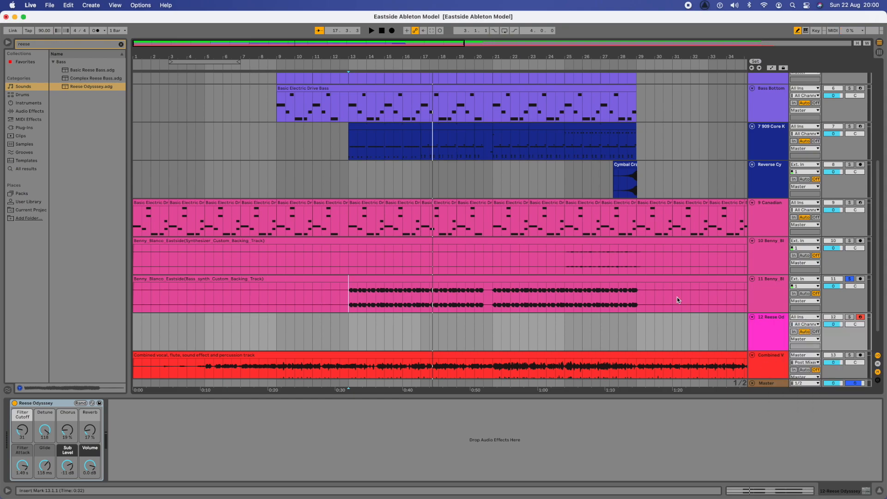
right_click(779, 332)
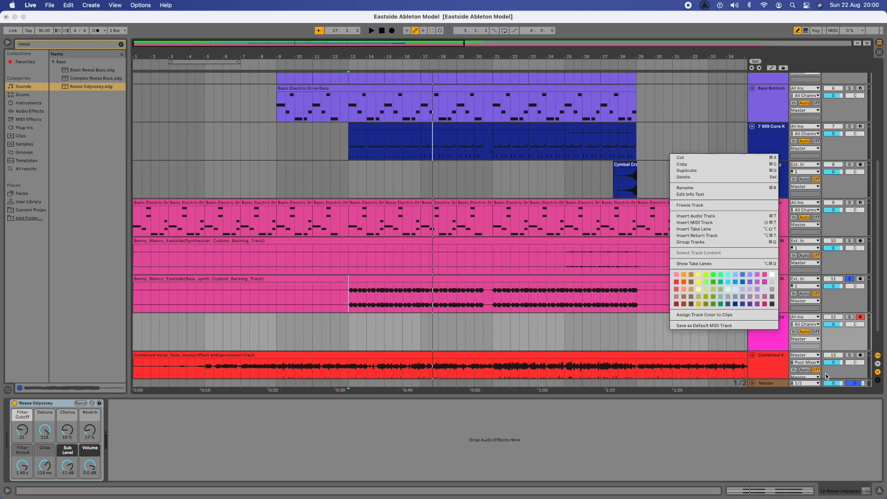
left_click(765, 274)
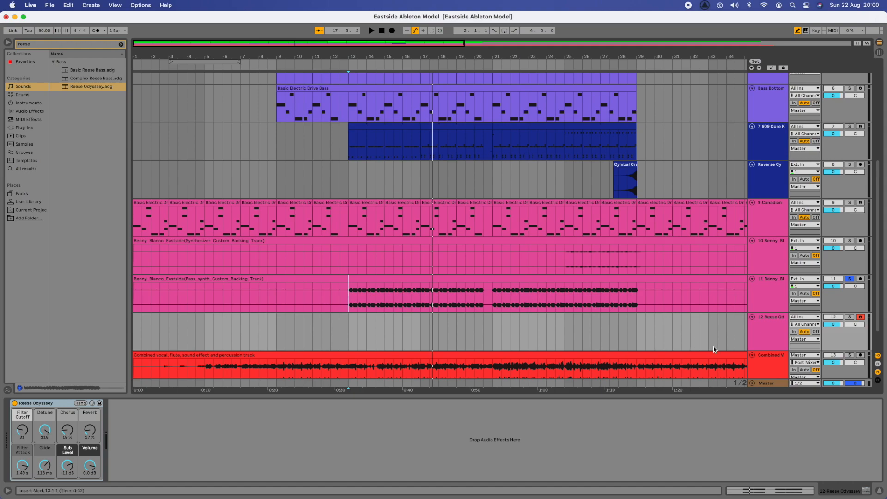
left_click(849, 279)
Step: Place the insert marker at 13.1.1 in the Reese Odyssey lane
left_click(349, 325)
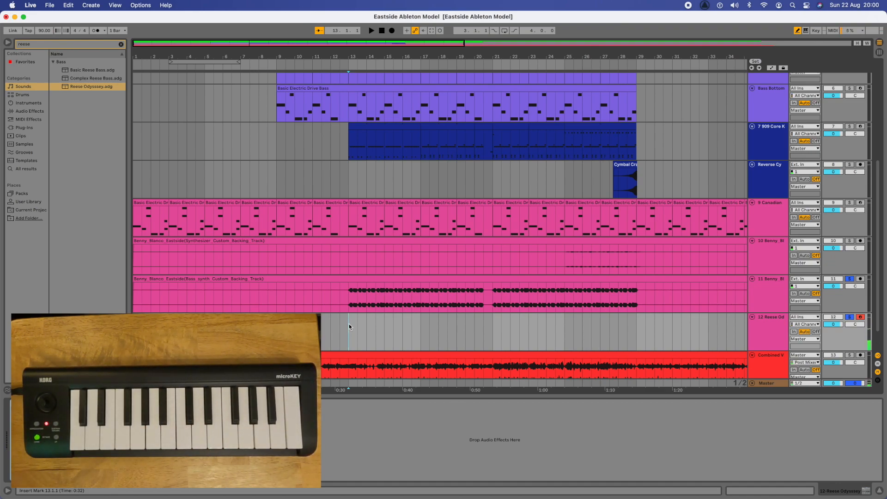
left_click(349, 297)
key("space")
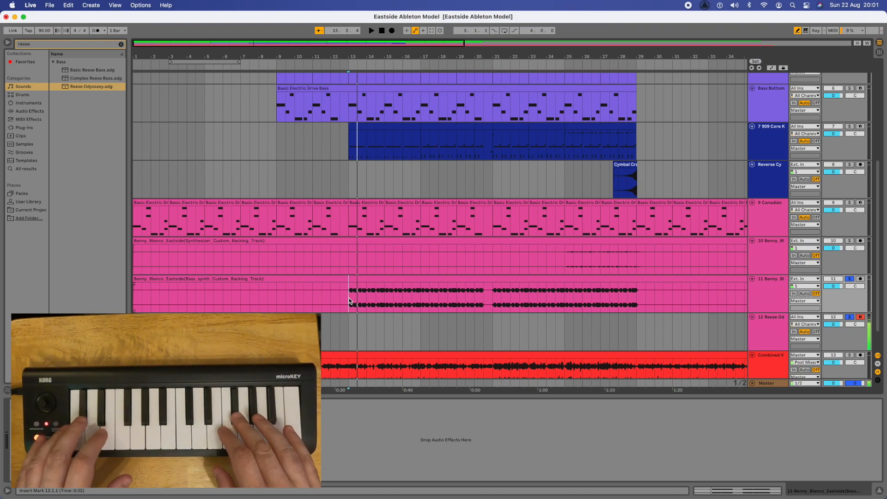
key("space")
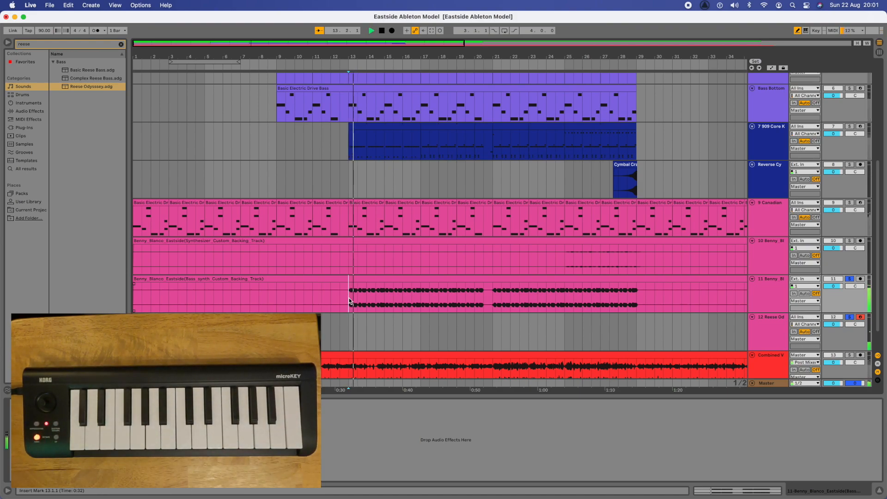
key("space")
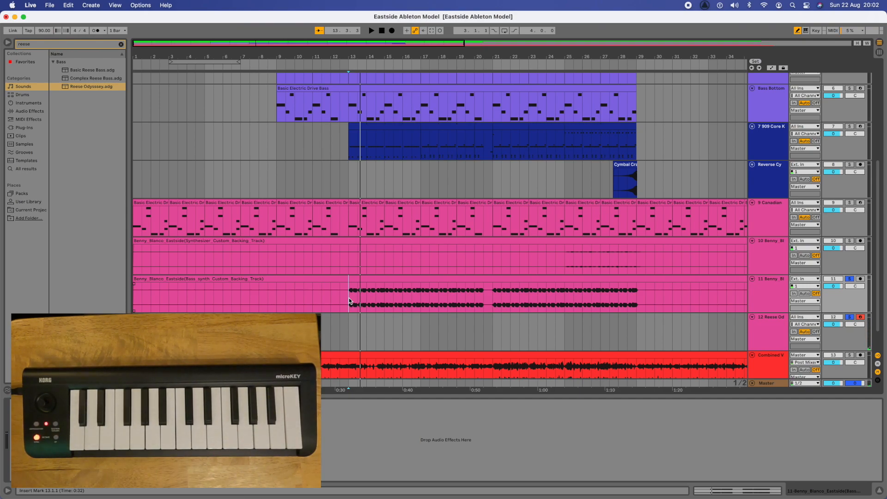
left_click(349, 323)
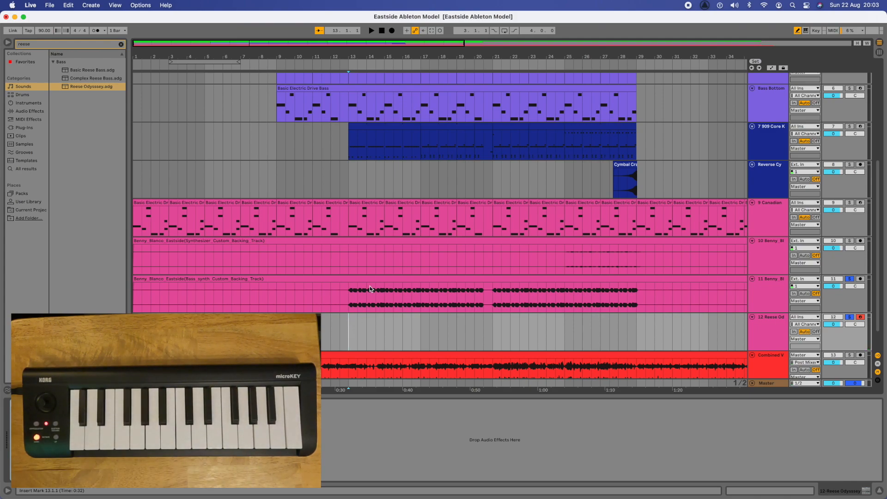
Step: Record a first take of the Reese bass riff from bar 13 and delete it
left_click(392, 31)
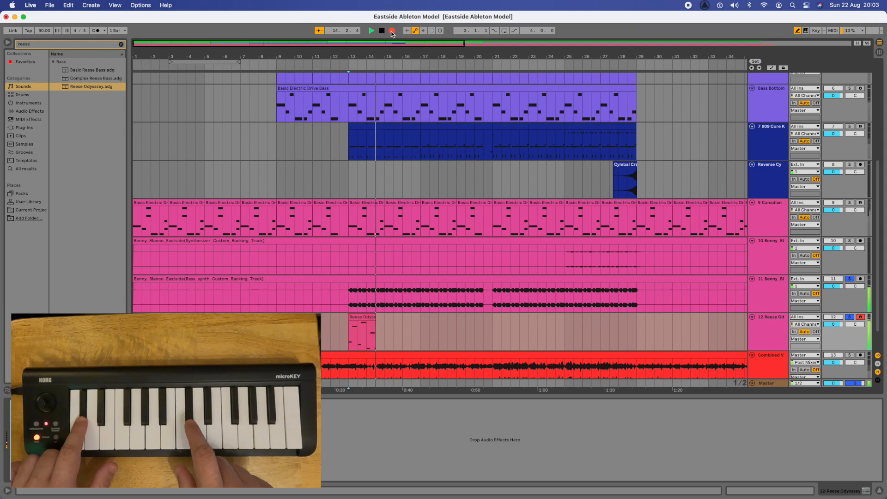
key("space")
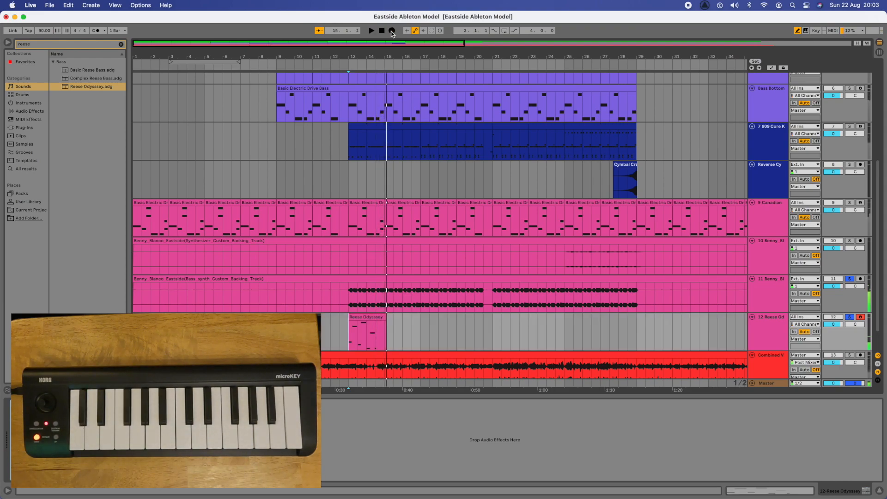
left_click(357, 316)
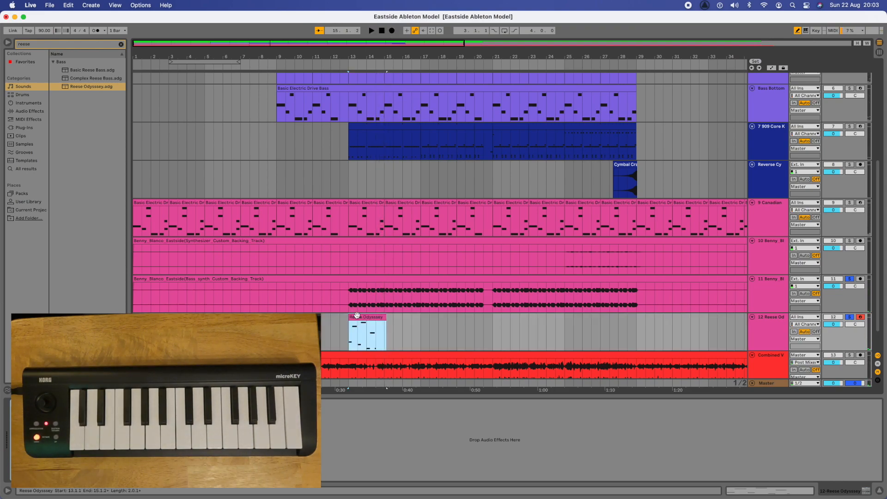
key("Delete")
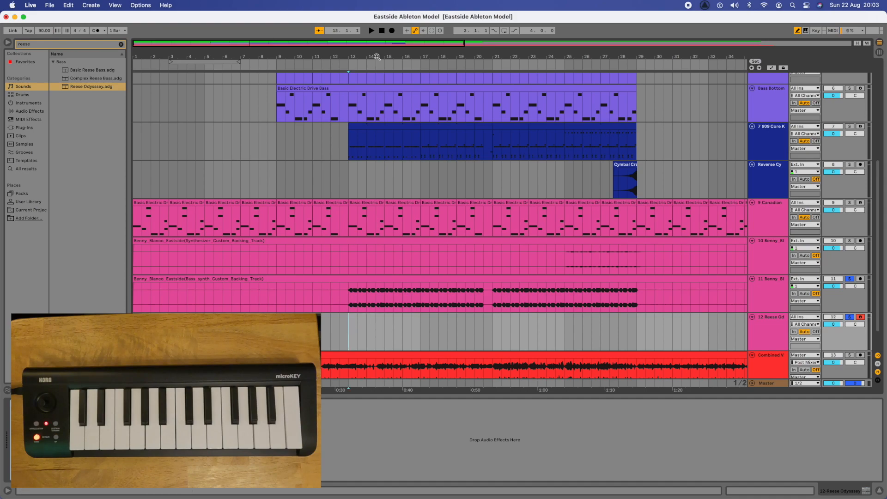
Step: Record the keeper take, Reese Odyssey 2, then unsolo tracks 11 and 12
left_click(393, 32)
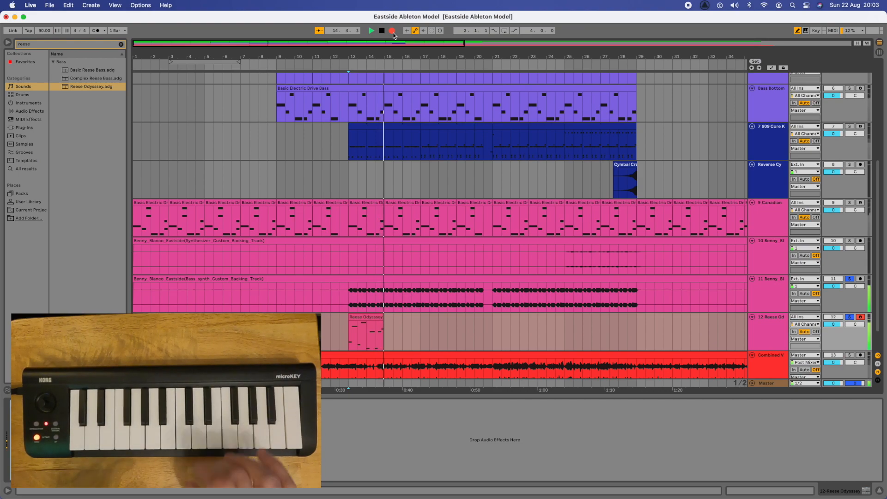
key("space")
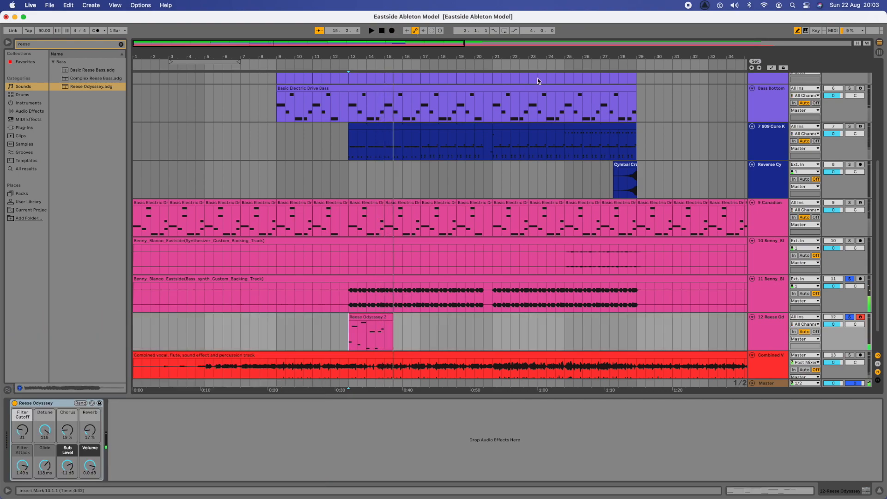
left_click(852, 280)
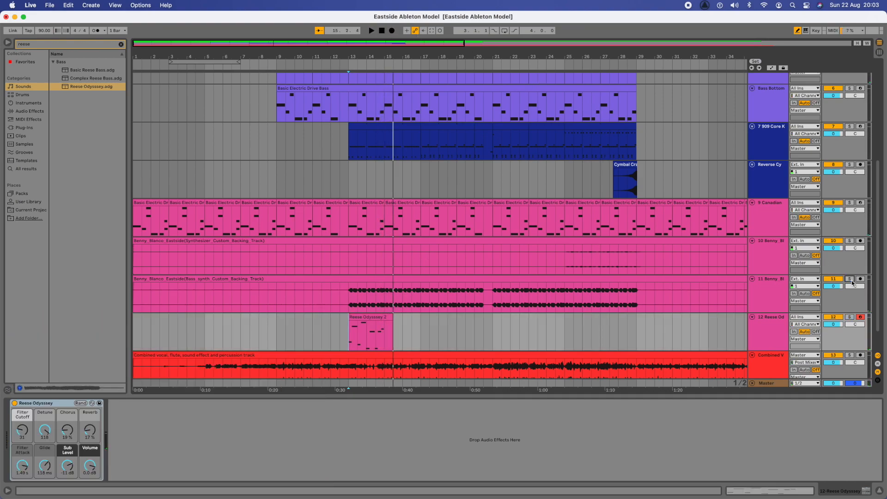
Step: Open Reese Odyssey 2's notes in the piano roll and quantize them to the grid
double_click(364, 318)
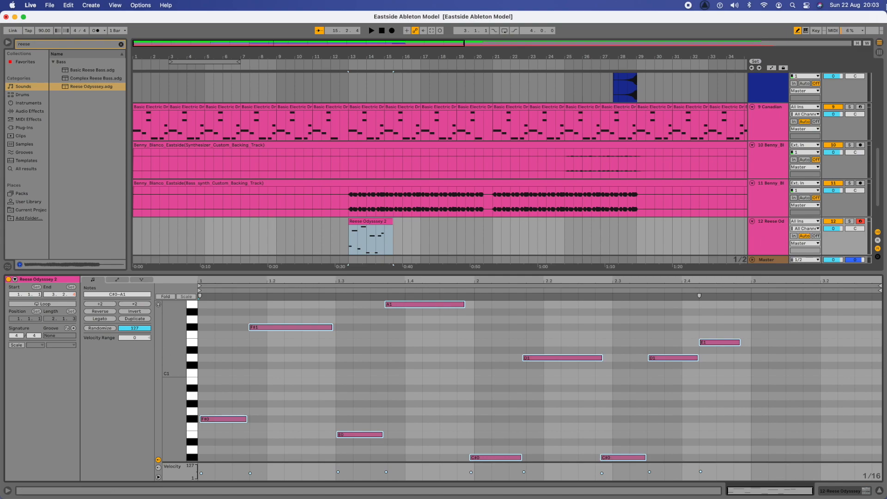
left_click(797, 31)
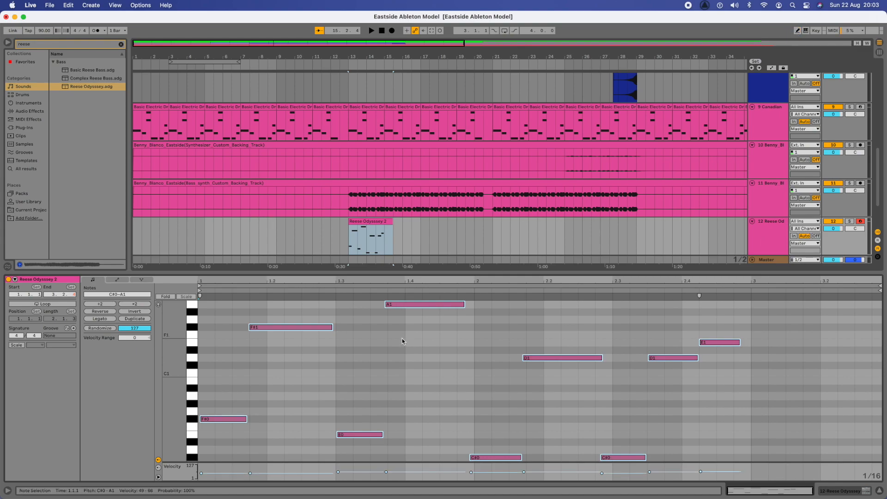
right_click(404, 340)
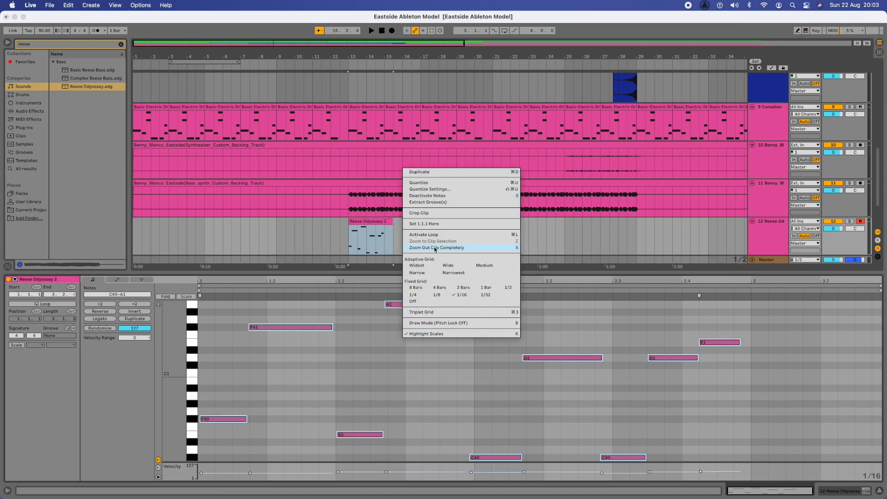
left_click(421, 184)
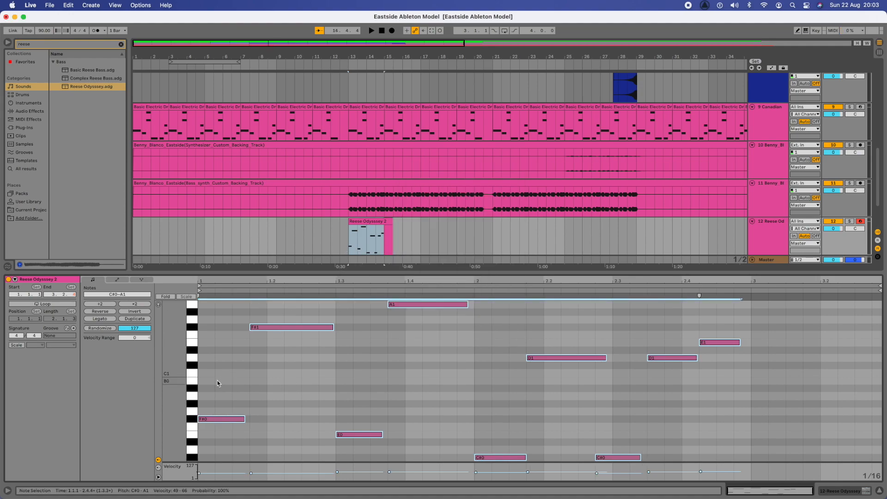
left_click(200, 381)
Step: Solo the Reese Odyssey track and play back the quantized riff
key("space")
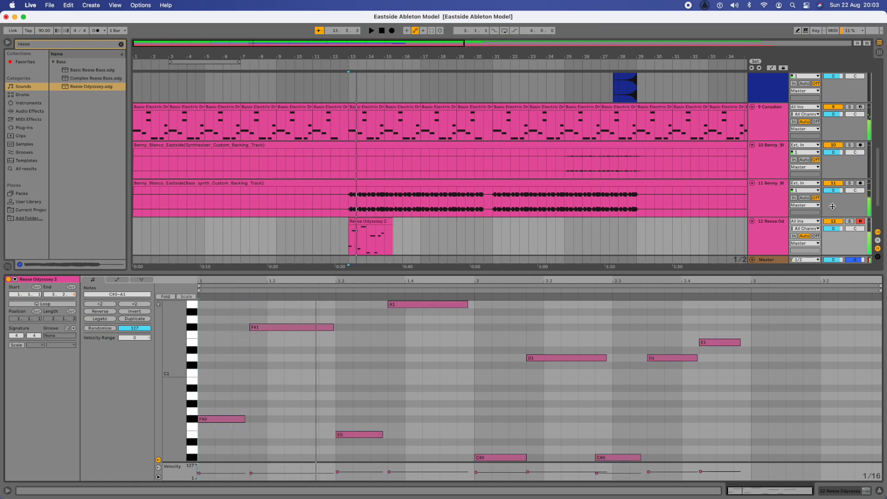
left_click(848, 221)
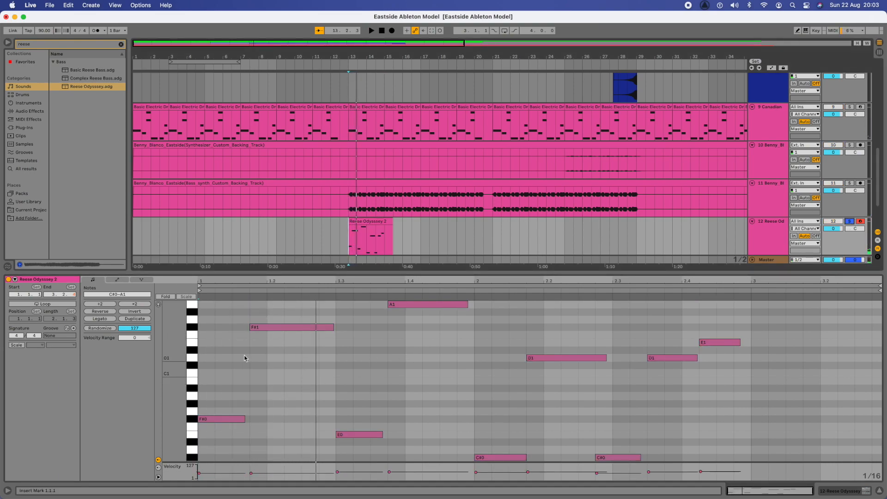
key("space")
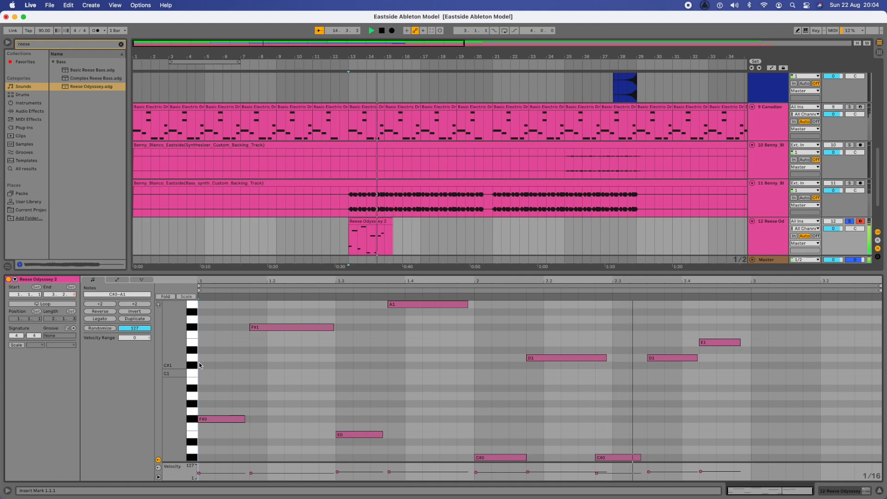
key("space")
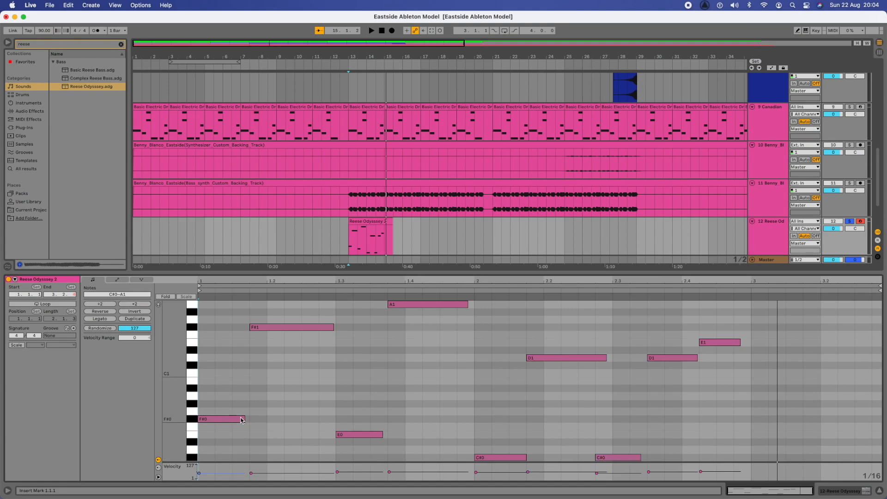
Step: Adjust note lengths: lengthen F#0, F#1, E0, the first C#0, and A1 to bar 2; shorten the first D1
left_click_drag(244, 418, 248, 419)
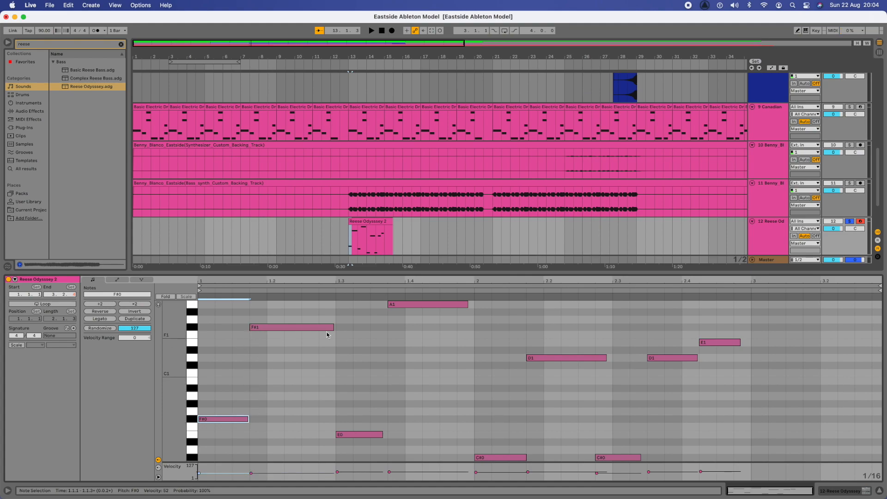
left_click_drag(333, 327, 335, 327)
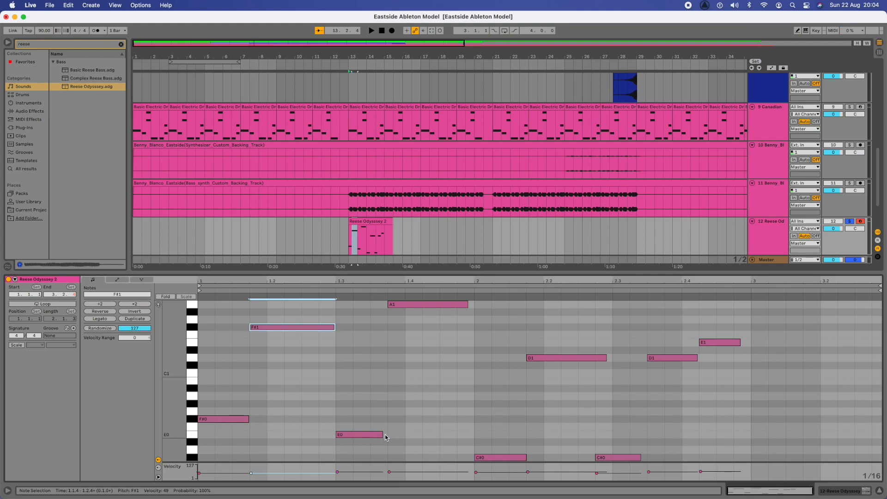
left_click_drag(382, 435, 386, 435)
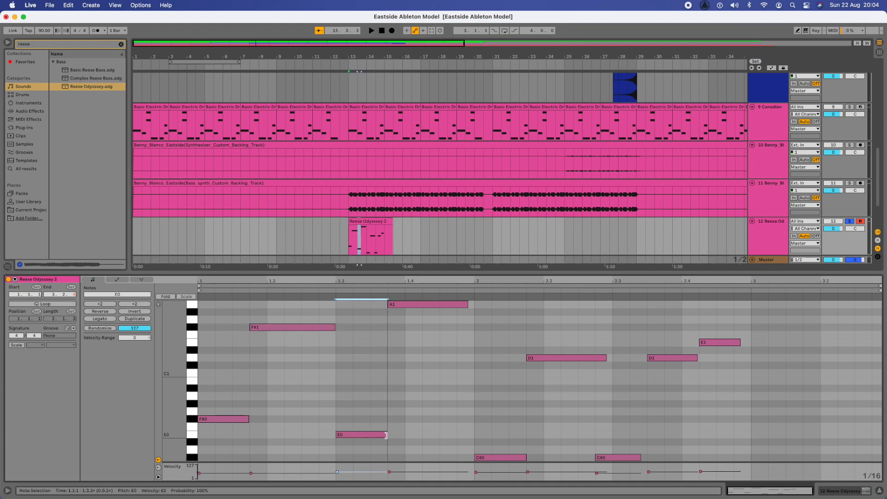
left_click_drag(466, 304, 474, 304)
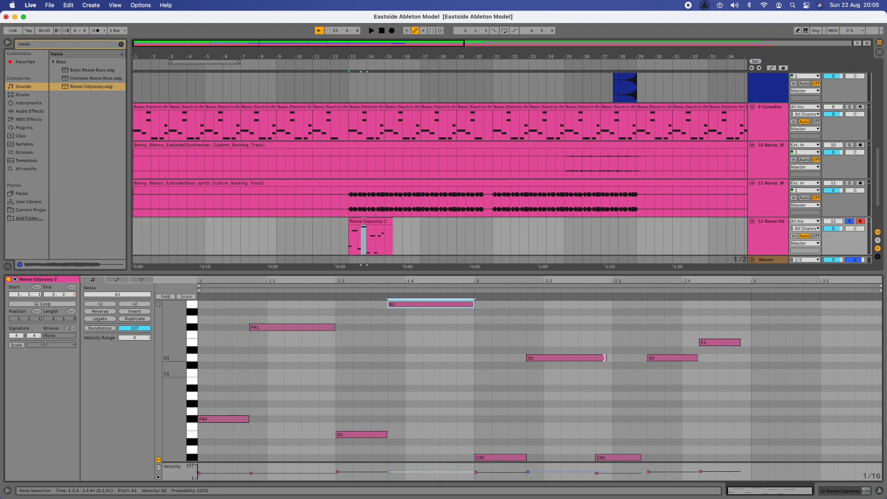
left_click_drag(605, 358, 593, 361)
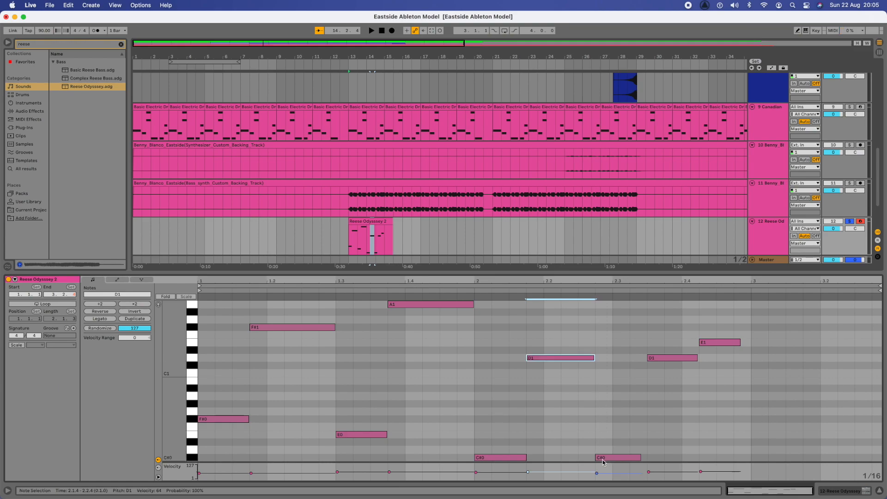
left_click_drag(639, 458, 647, 458)
left_click_drag(697, 359, 698, 358)
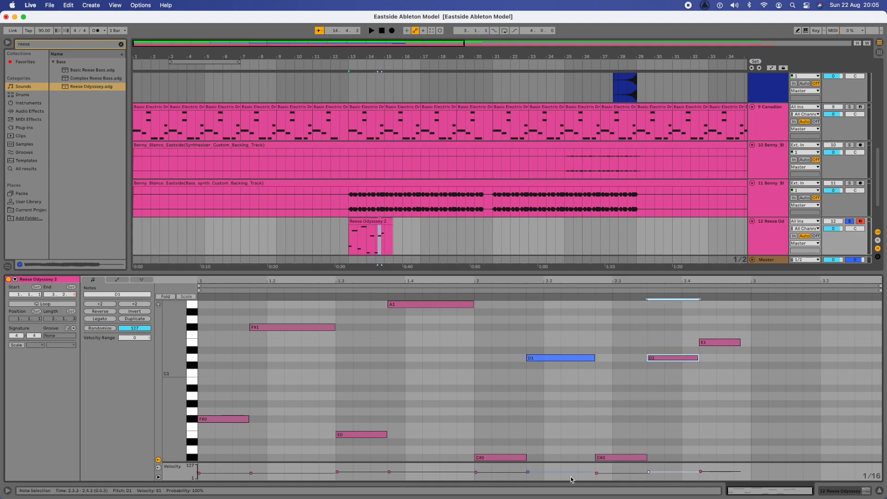
Step: Tweak velocities of the second C#0 and F#1 notes, then play the riff from the clip start
left_click_drag(596, 473, 597, 474)
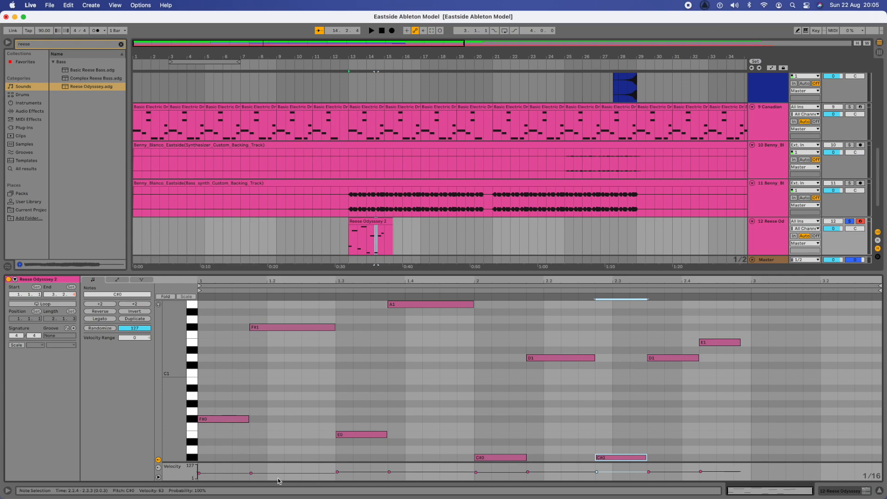
left_click_drag(251, 474, 251, 471)
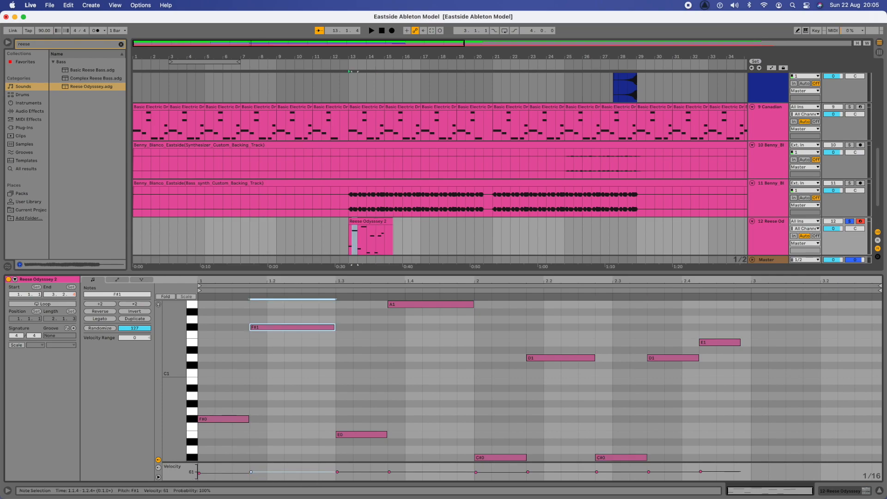
left_click(200, 475)
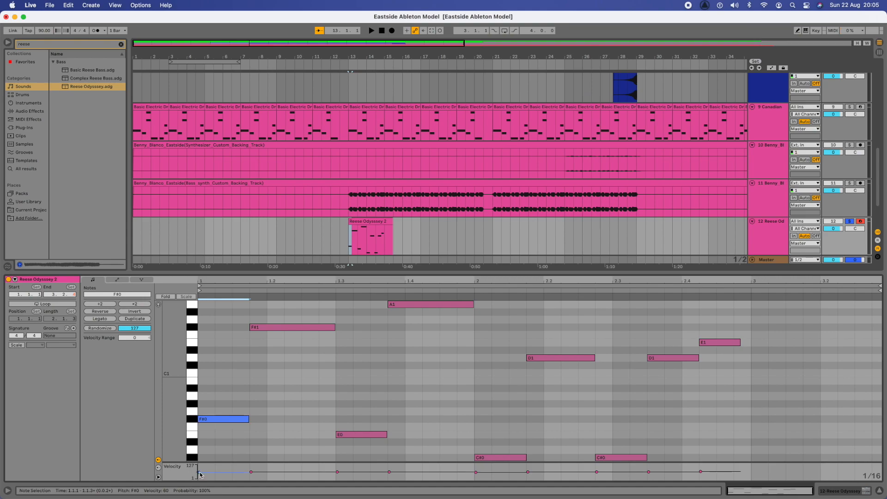
left_click(200, 435)
key("space")
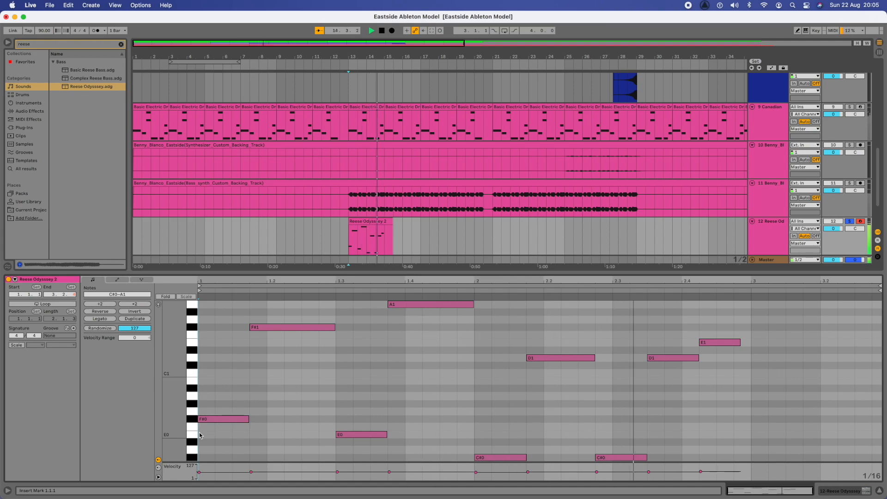
key("space")
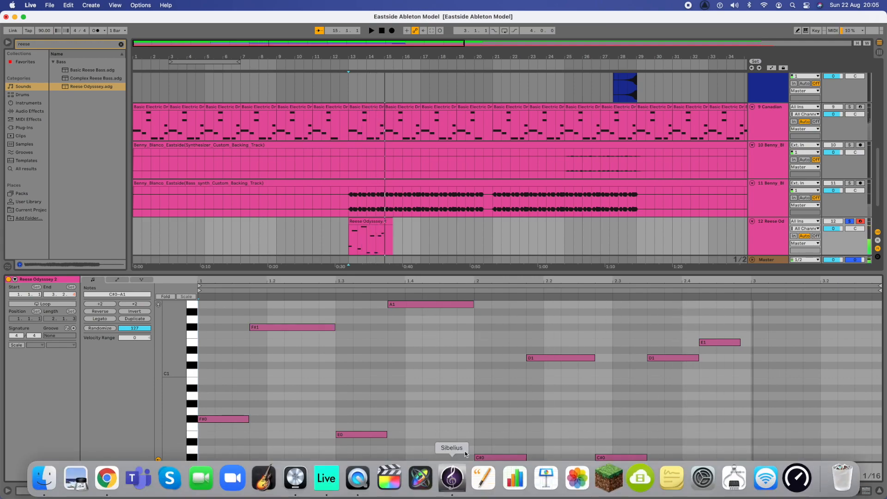
Step: Replay the riff from the start, then stretch the last E1 note from 2.4.2 to bar 3
left_click(525, 459)
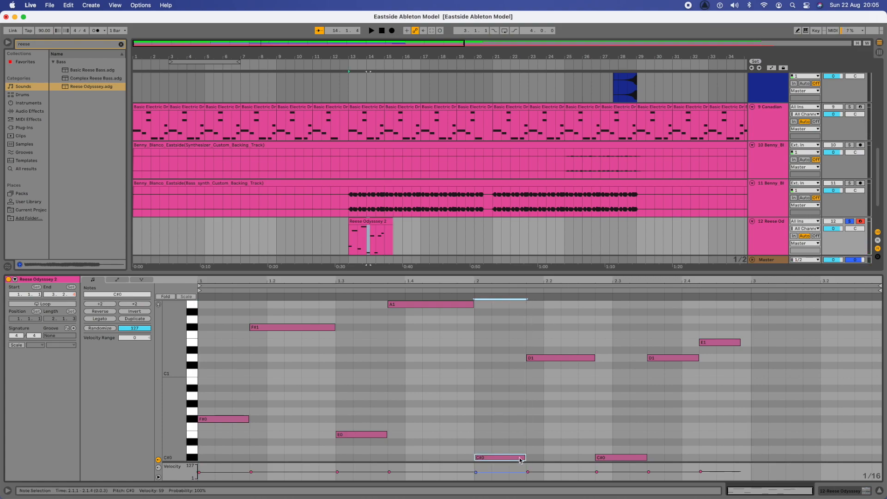
left_click(199, 391)
key("space")
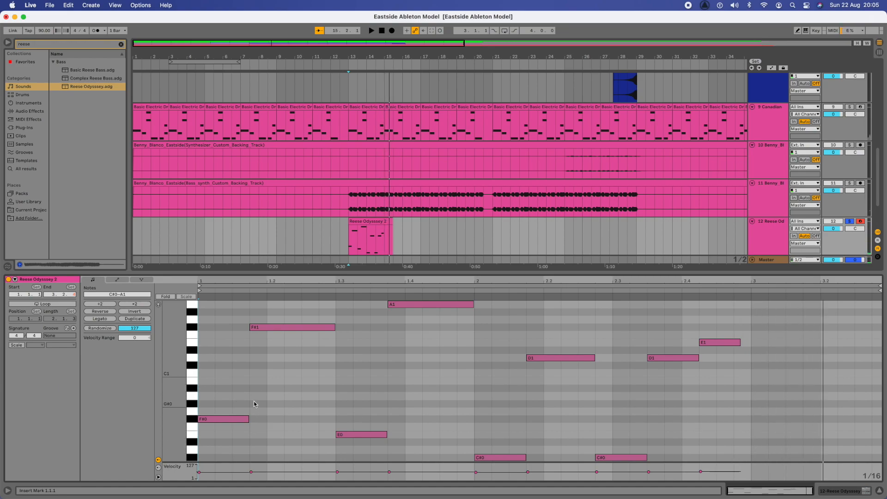
key("space")
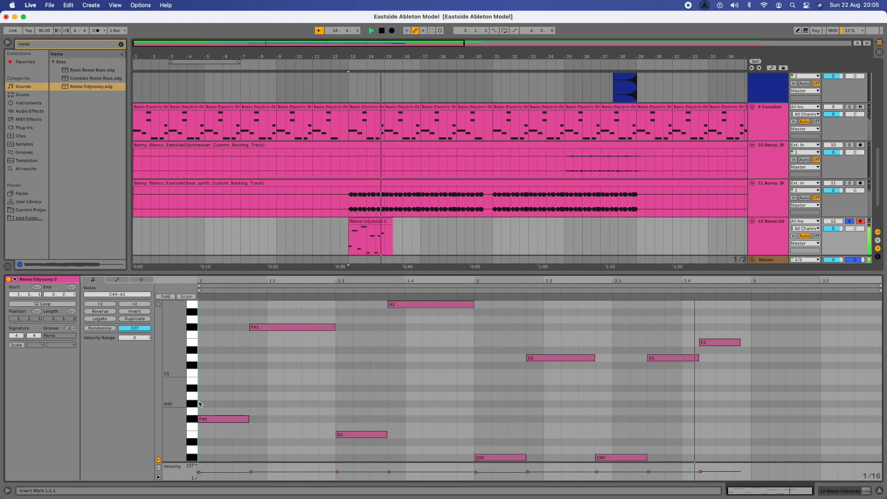
key("space")
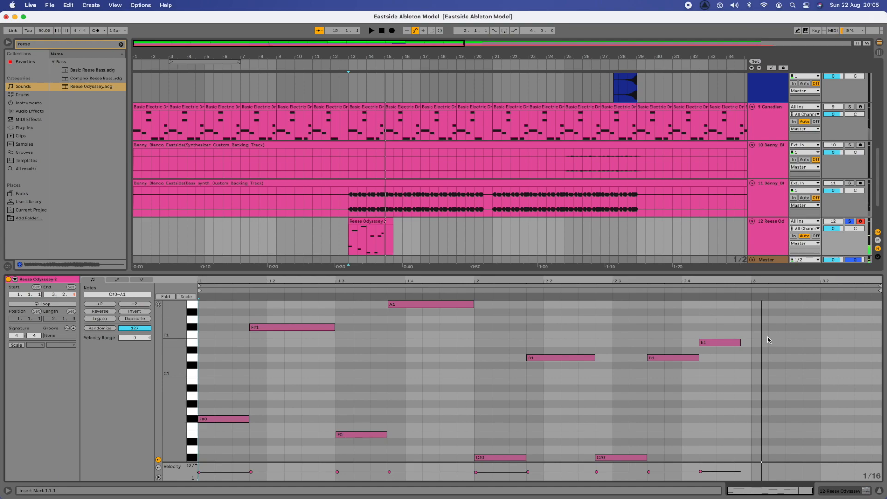
left_click_drag(737, 345, 747, 345)
scroll(280, 139, "up", 2)
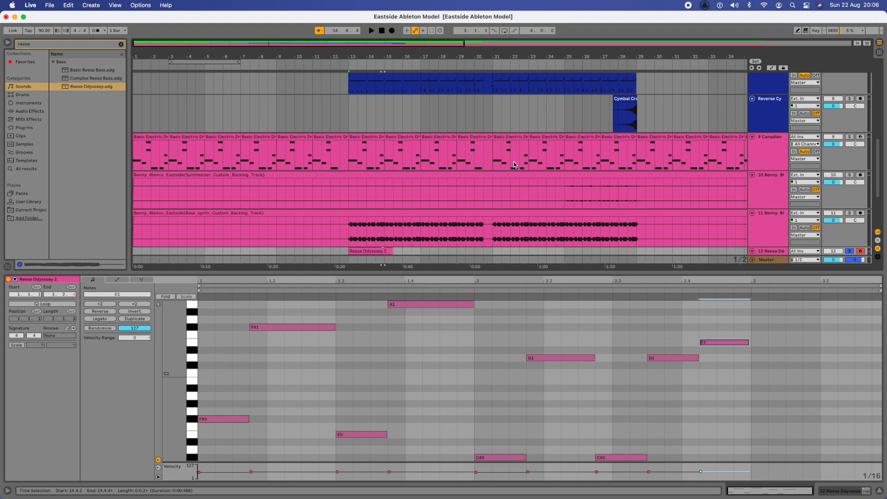
scroll(514, 165, "down", 3)
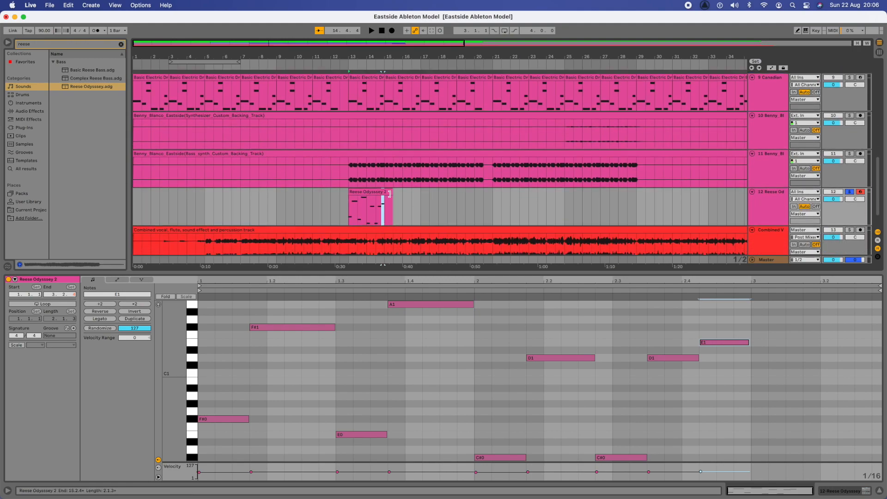
Step: Trim the Reese Odyssey 2 clip to two bars and copy it to bars 15 and 17
left_click(389, 194)
left_click_drag(390, 193, 386, 194)
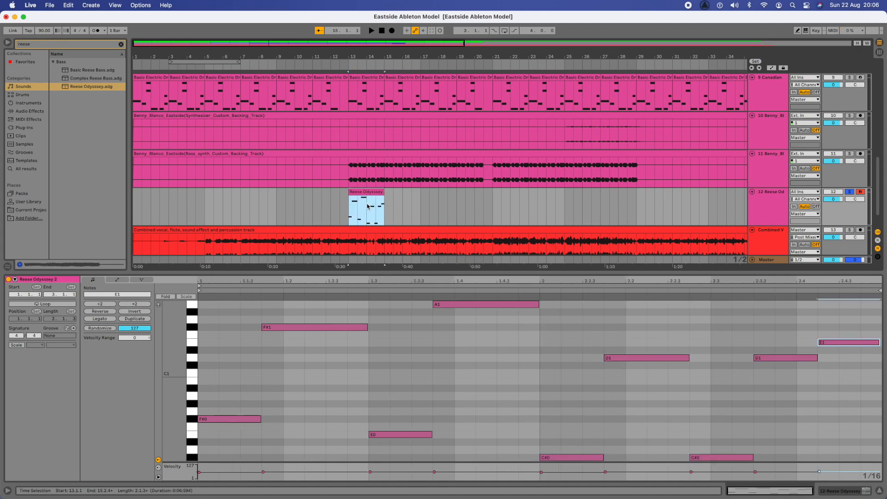
key("super+c")
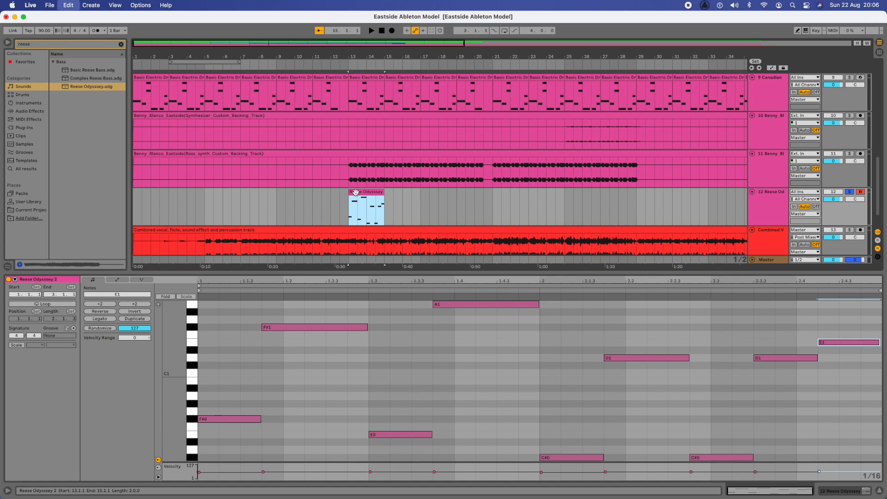
left_click(387, 200)
key("super+v")
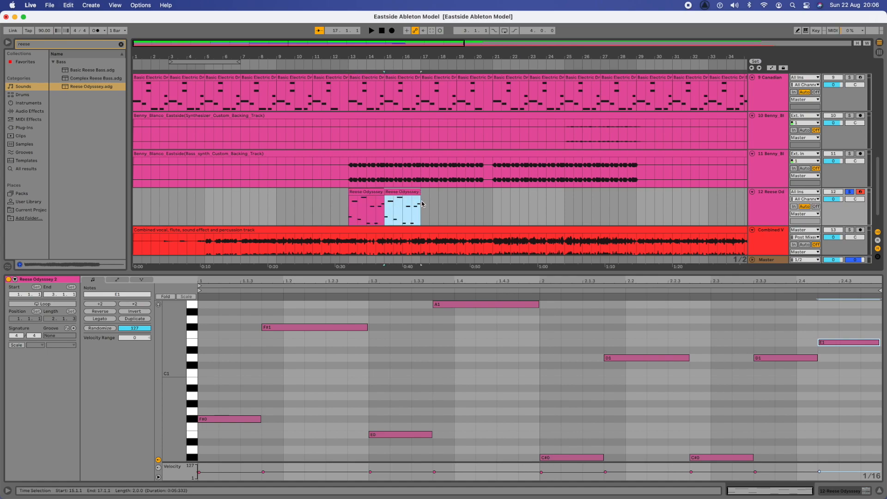
key("super+d")
key("super+d")
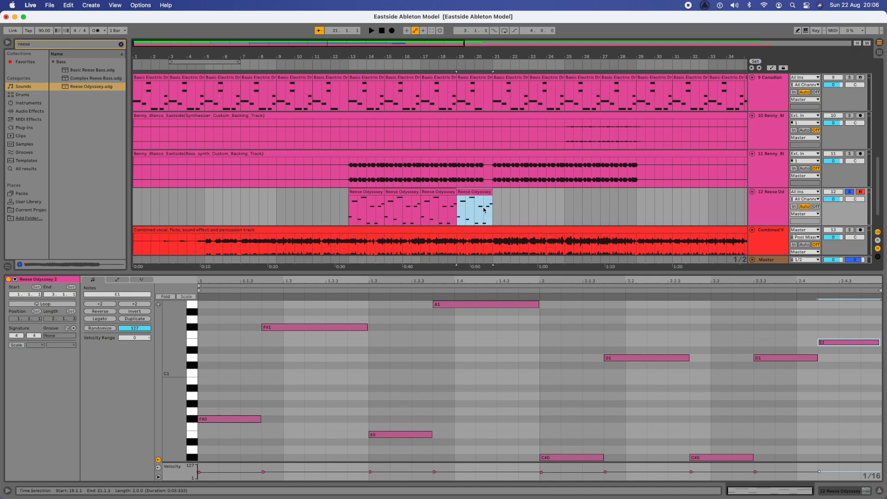
Step: In the last copy, erase the C#0 at 2.2.4, D1 at 2.3.3 and closing E1 notes
left_click(720, 458)
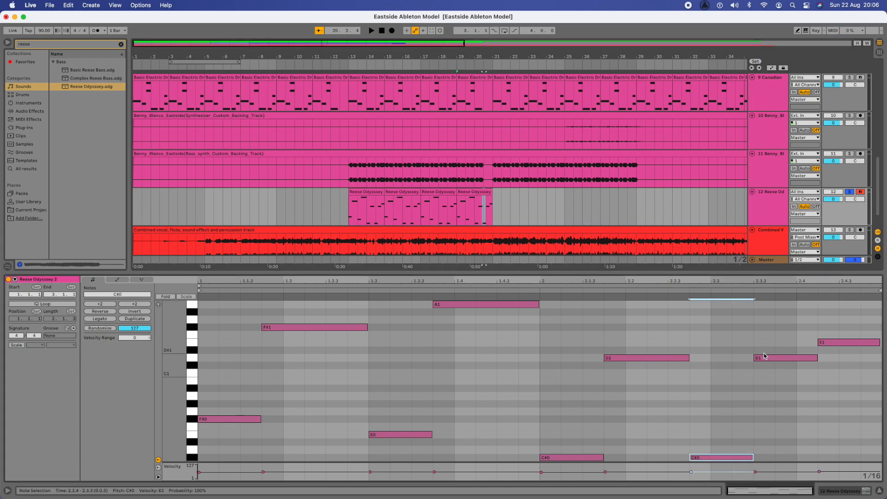
left_click(475, 193)
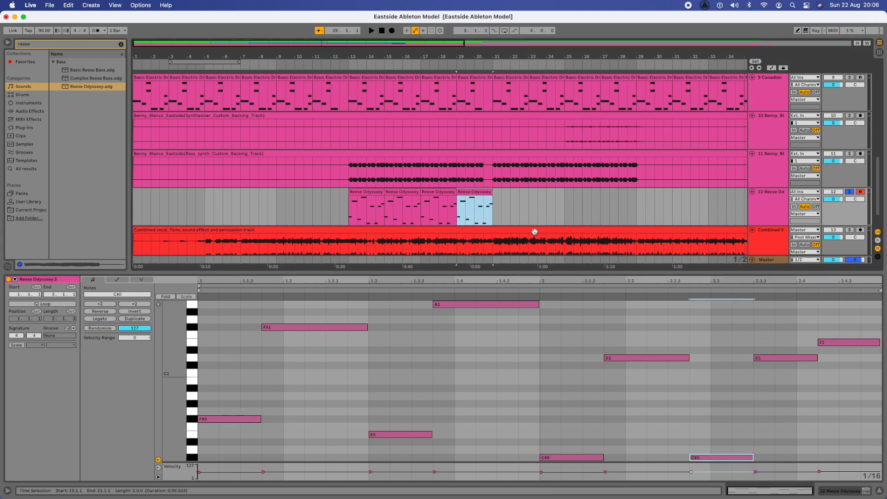
left_click(695, 459)
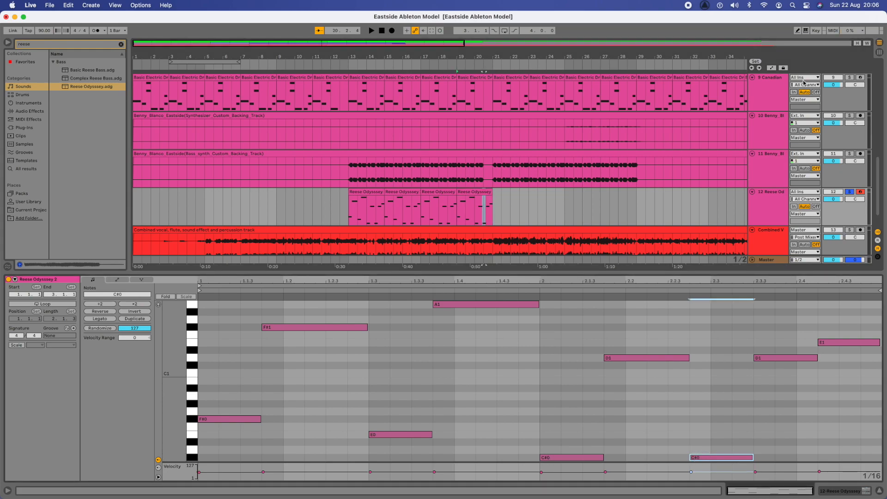
left_click(798, 31)
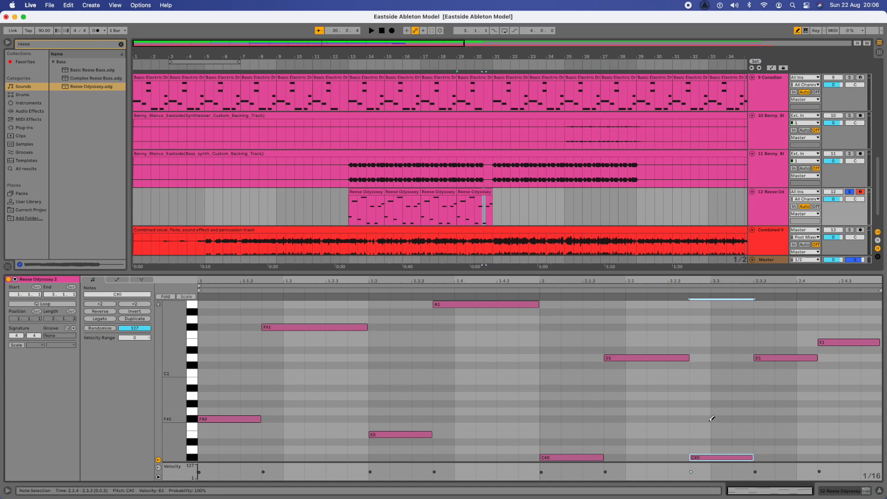
left_click(695, 457)
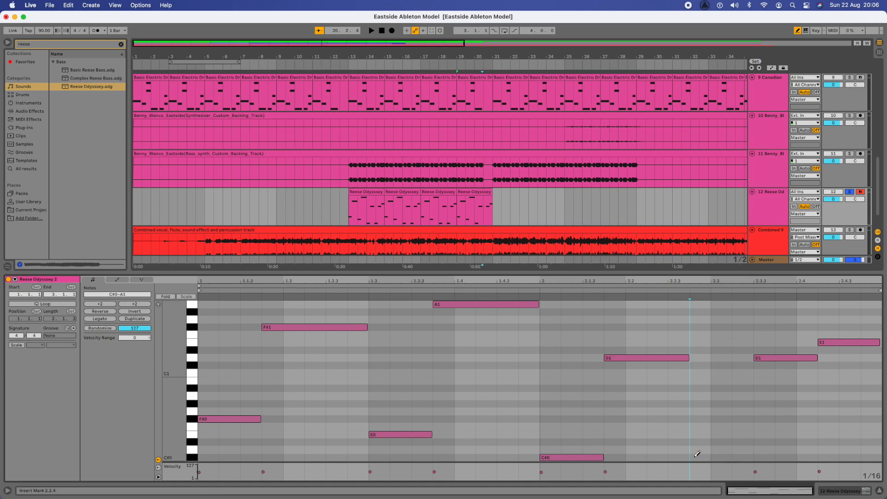
left_click(758, 358)
left_click(826, 340)
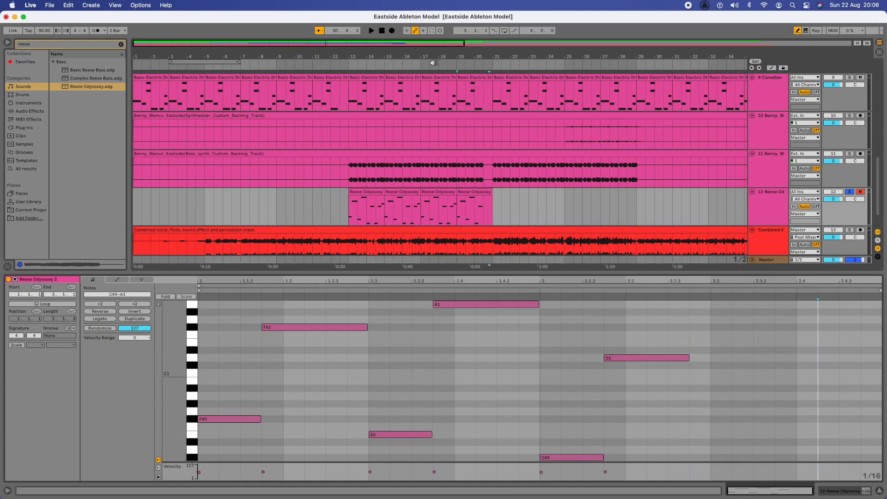
Step: Play from bar 19, then duplicate the clip until the riff runs through bar 29
left_click(458, 209)
key("space")
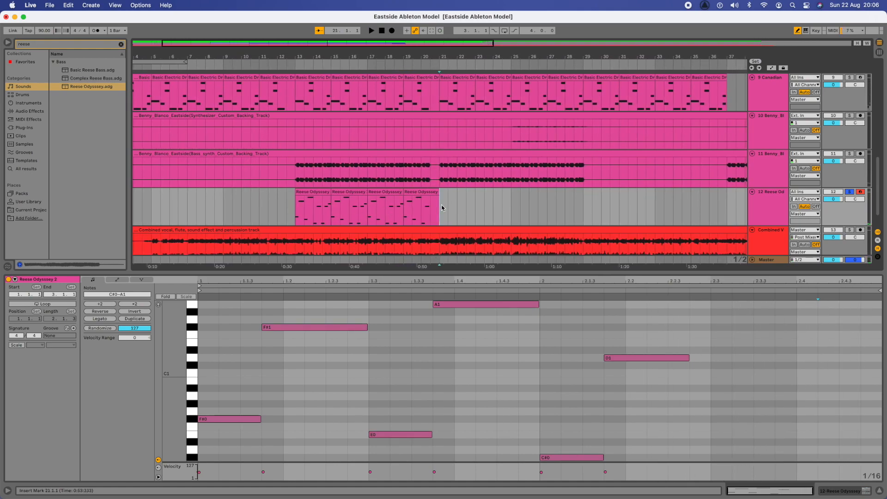
key("super+d")
key("super+d")
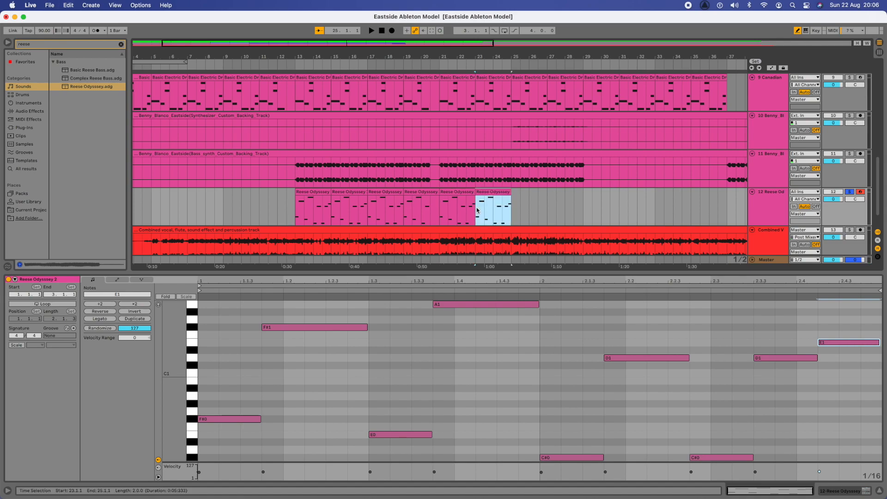
key("super+d")
key("super+d")
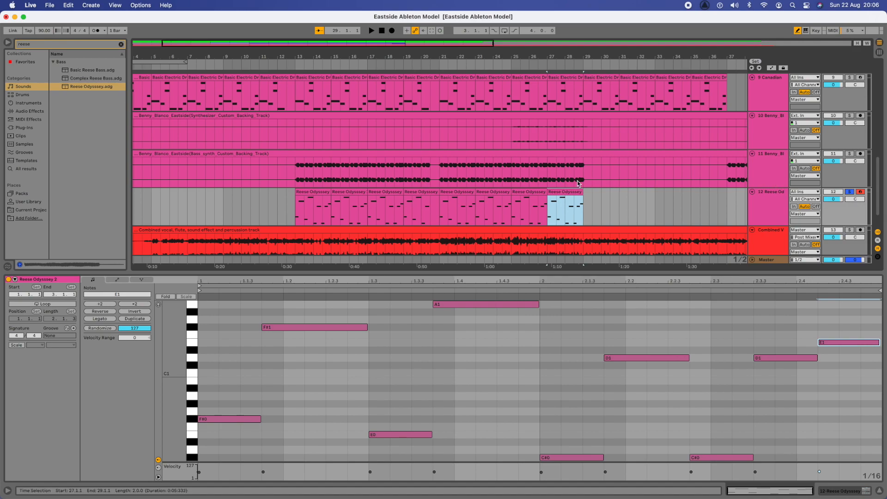
scroll(579, 194, "down", 2)
scroll(577, 183, "right", 2)
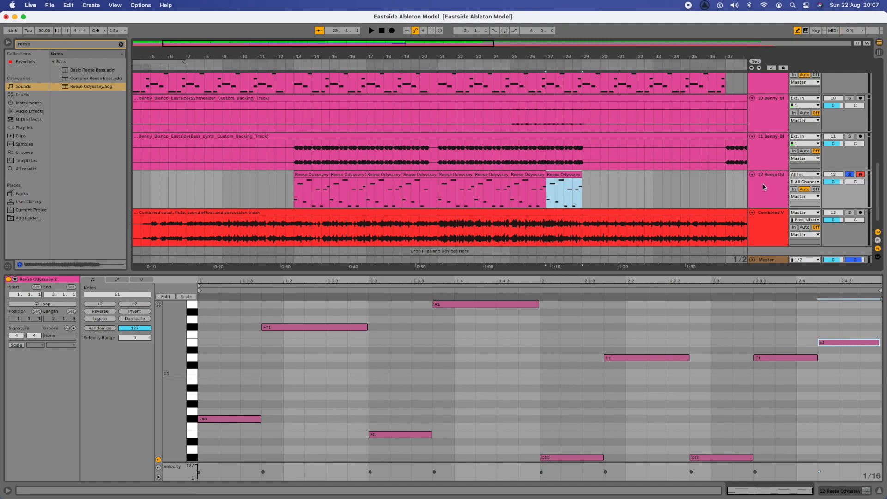
Step: Delete the Bass_synth backing track
right_click(769, 140)
left_click(783, 165)
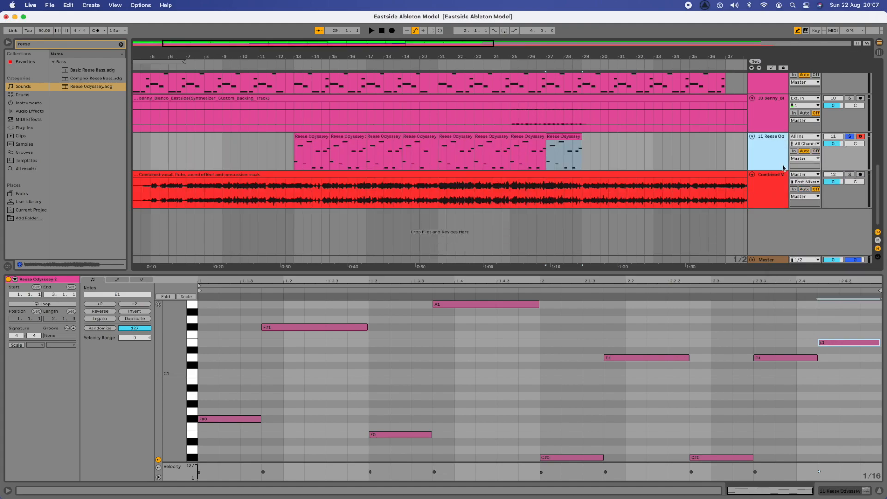
scroll(576, 164, "up", 2)
left_click(616, 188)
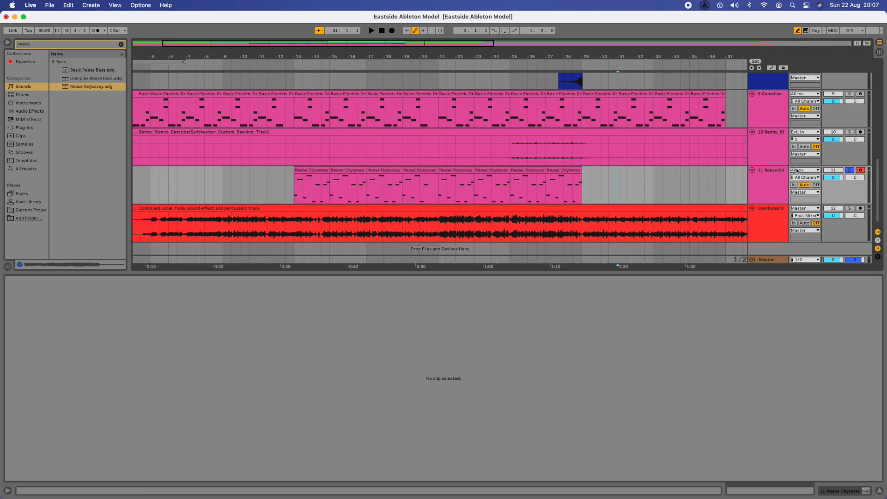
Step: Unsolo the Reese Odyssey track, hide the Detail View, and set the start position to bar 1
left_click(849, 171)
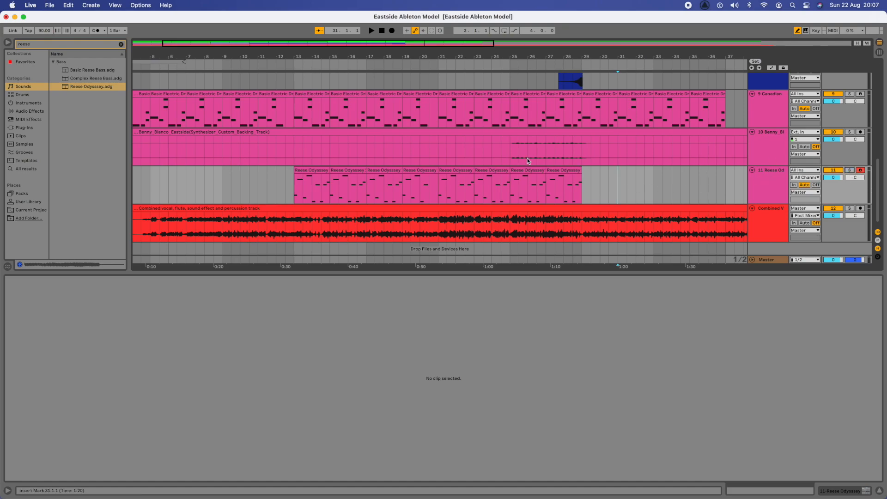
left_click(880, 494)
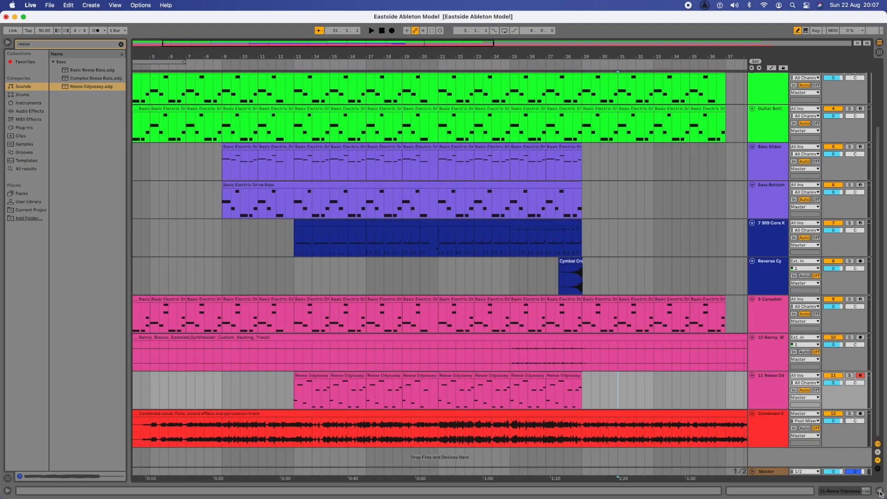
scroll(543, 339, "left", 5)
scroll(543, 339, "up", 3)
scroll(543, 339, "down", 3)
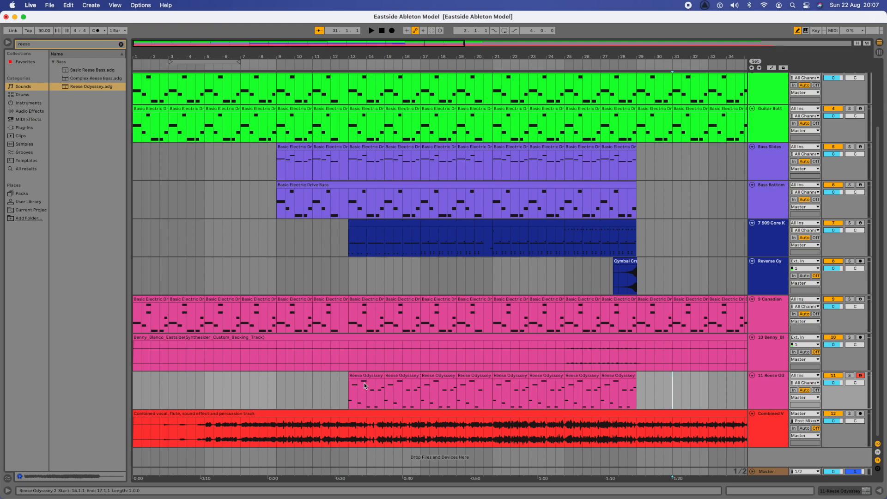
left_click(134, 388)
Step: Start playback of the whole arrangement from bar 1
key("space")
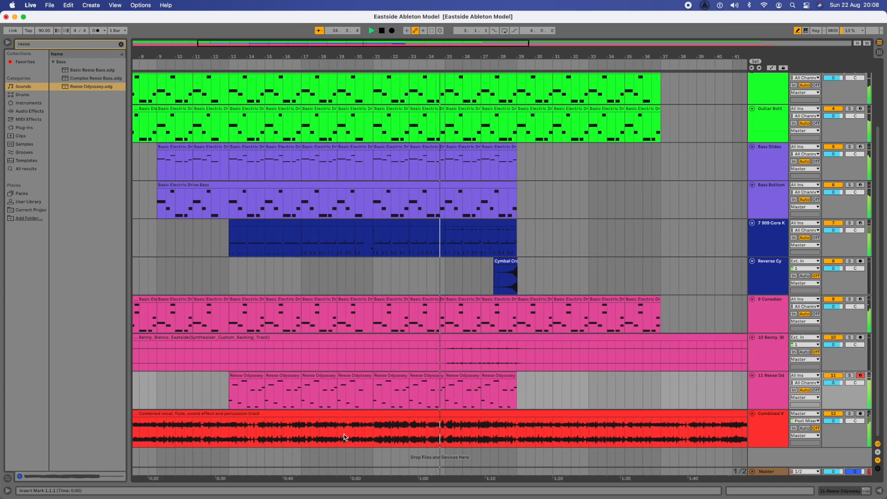
Step: Open the bar 13 Reese Odyssey 2 clip, exit draw mode, solo the track and play it
left_click(237, 377)
double_click(240, 377)
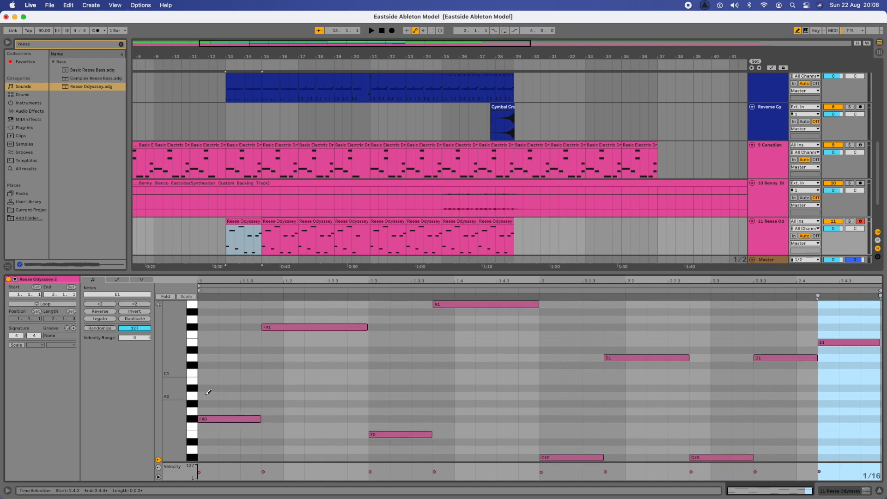
left_click(799, 32)
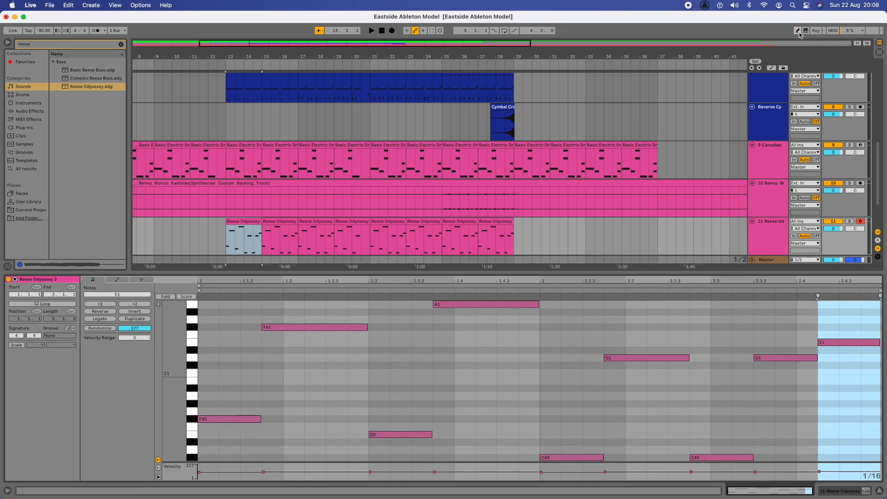
left_click(200, 361)
key("space")
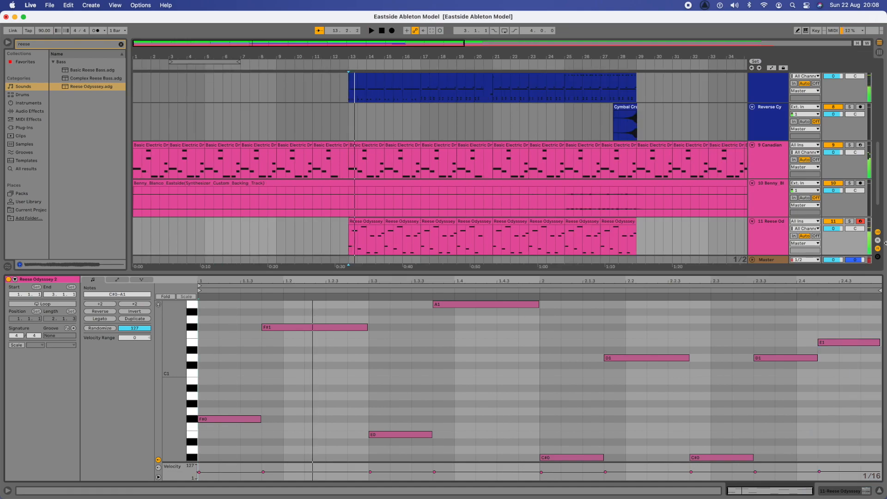
left_click(849, 221)
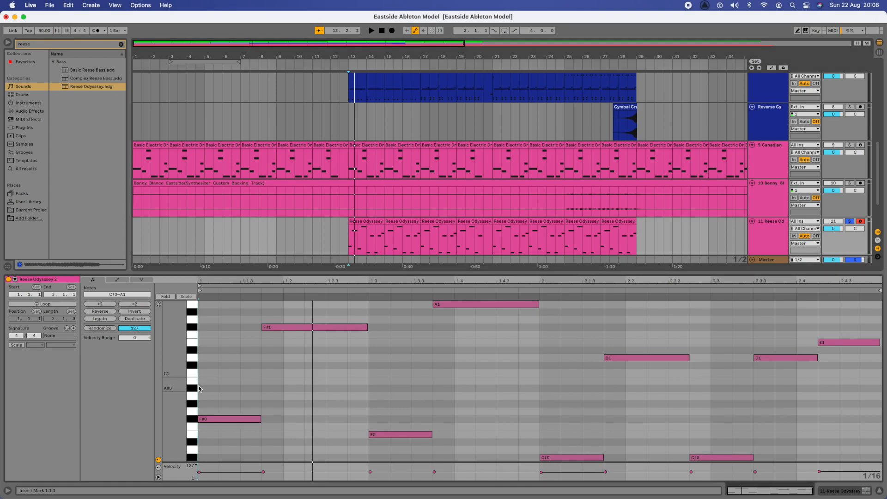
key("space")
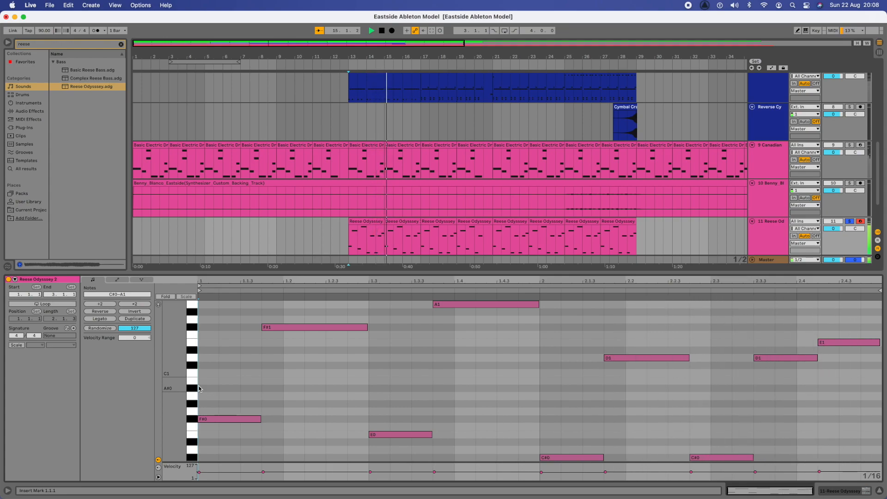
Step: Move the first C#0 note later to 2.3.1 and replay the riff
left_click(695, 458)
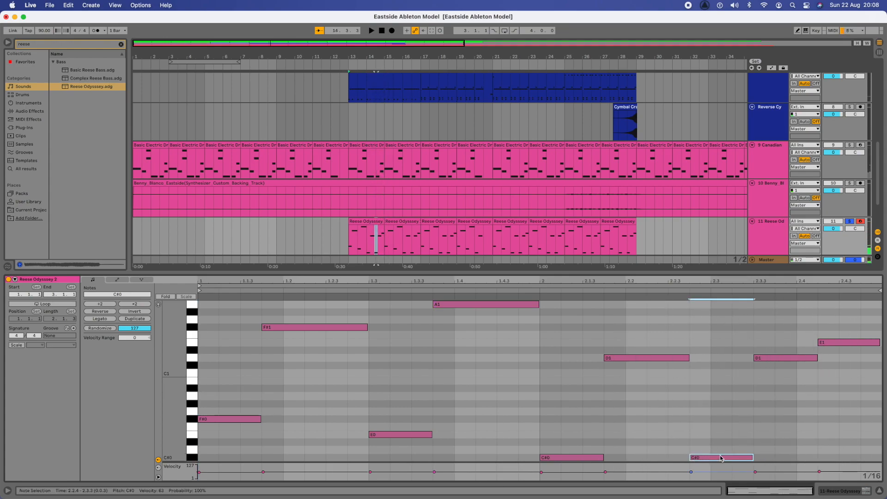
left_click_drag(705, 460, 724, 461)
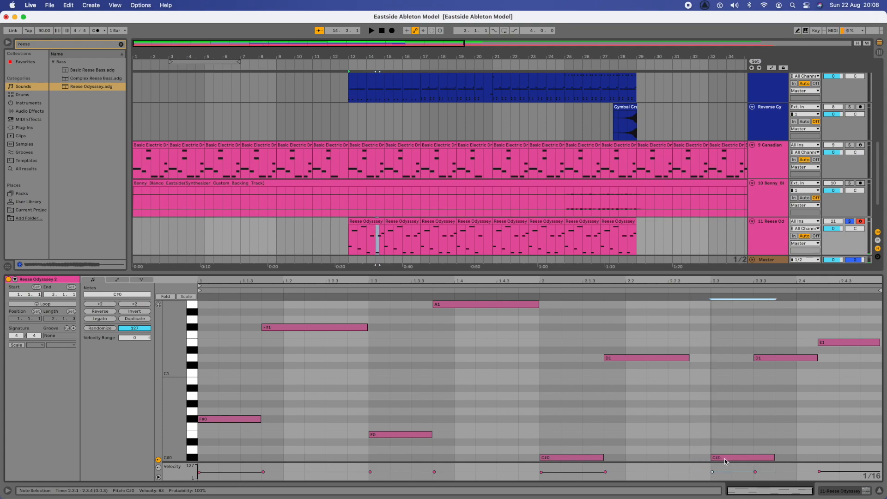
left_click(200, 381)
key("space")
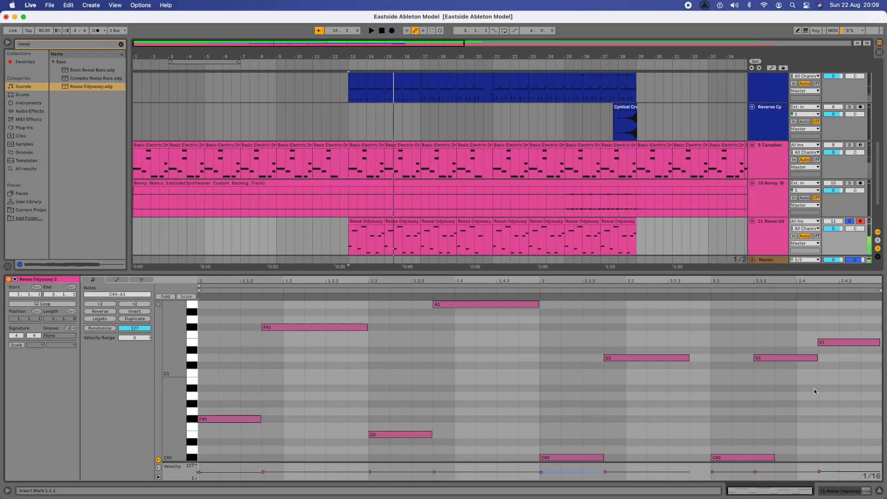
Step: Extend the first D1 to end at 2.3.1, shorten the second C#0 to 2.3.3, and replay
left_click(690, 362)
left_click_drag(688, 358, 708, 359)
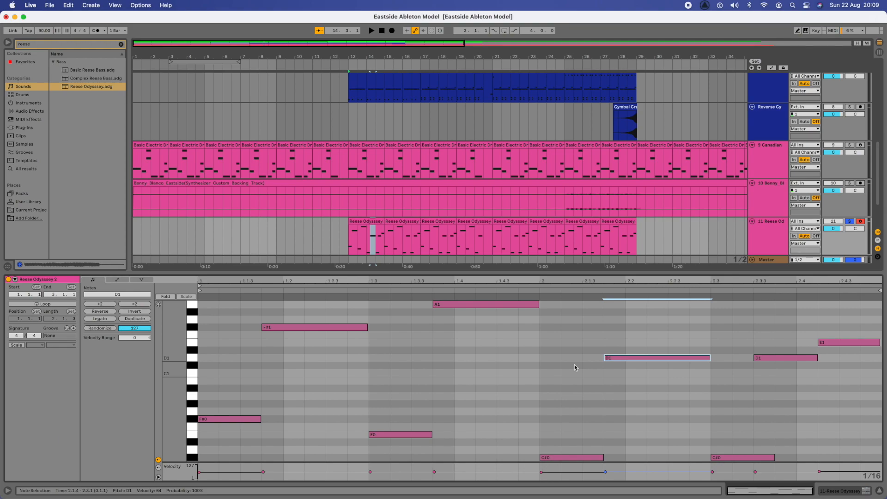
scroll(685, 392, "down", 1)
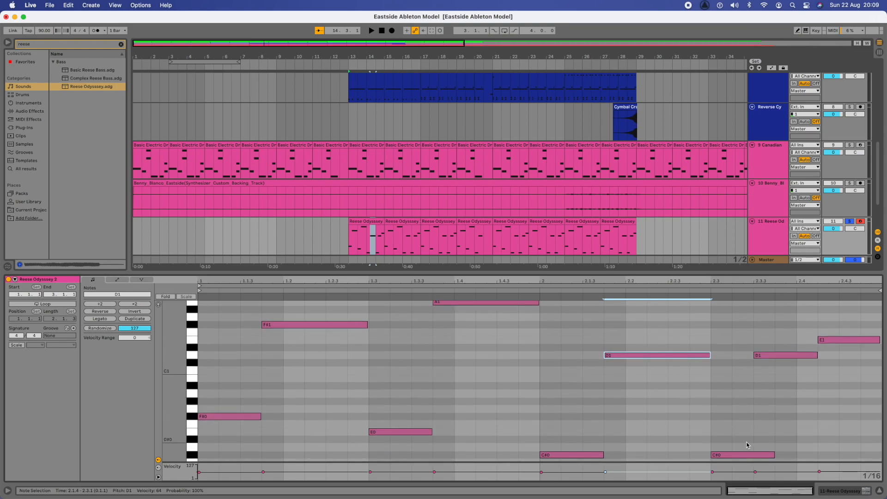
left_click(762, 356)
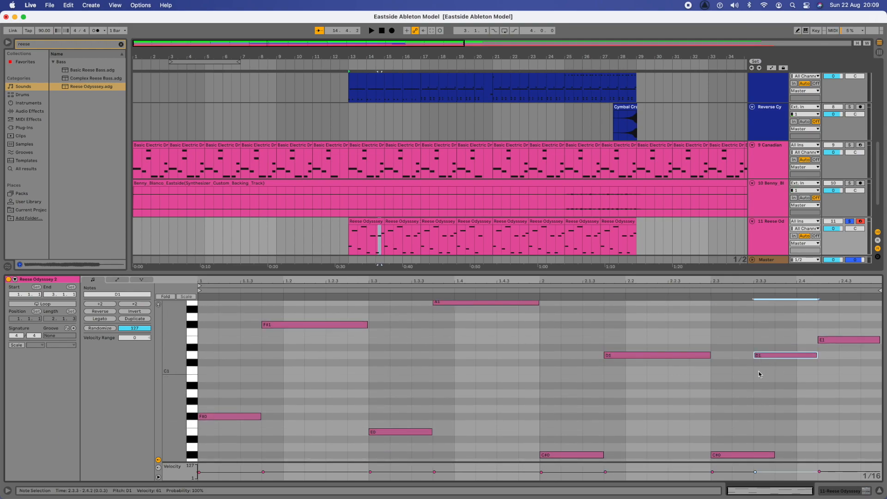
left_click_drag(772, 454, 755, 456)
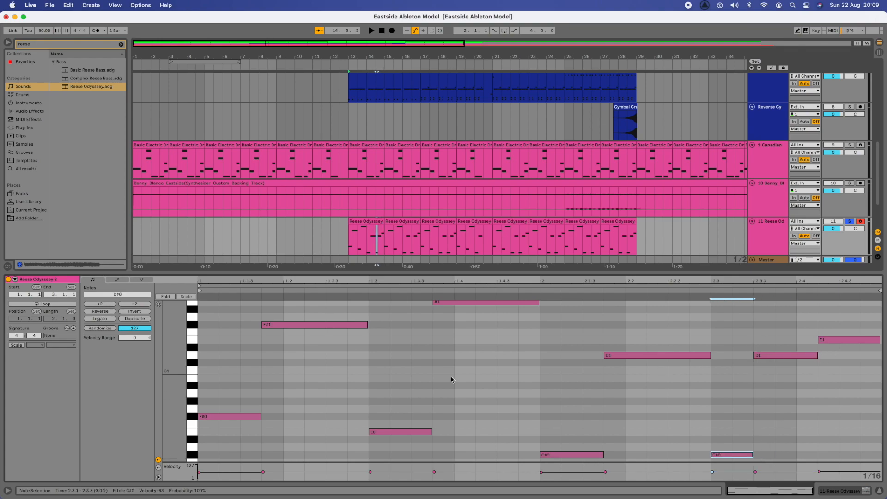
left_click(201, 385)
key("space")
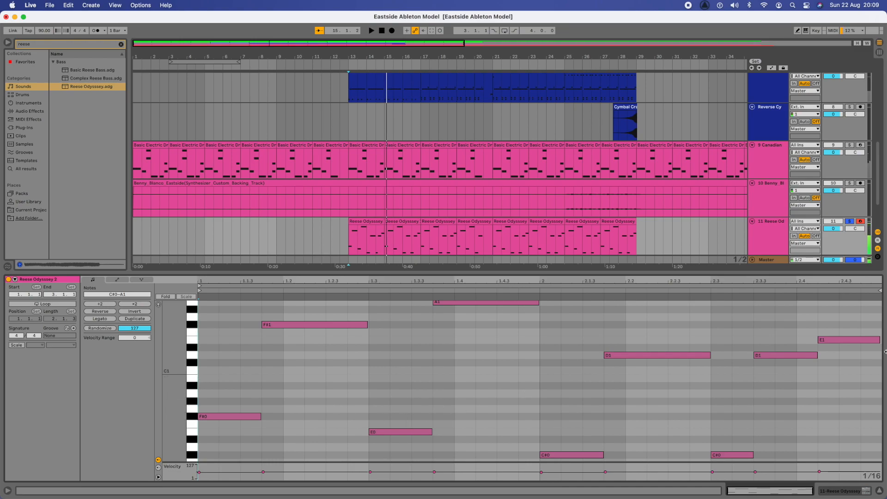
Step: Move the second D1 to start at 2.3.4, lengthen the second C#0 to 2.3.4, and replay
left_click_drag(759, 360, 818, 359)
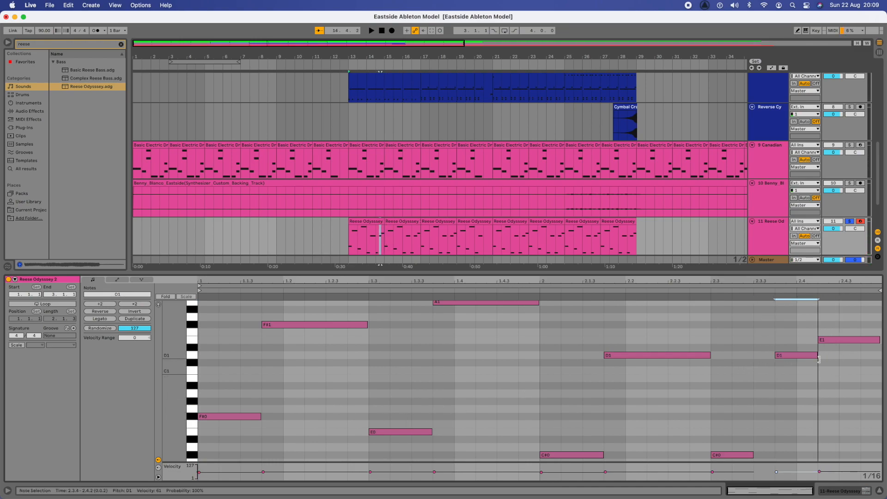
left_click(348, 240)
key("space")
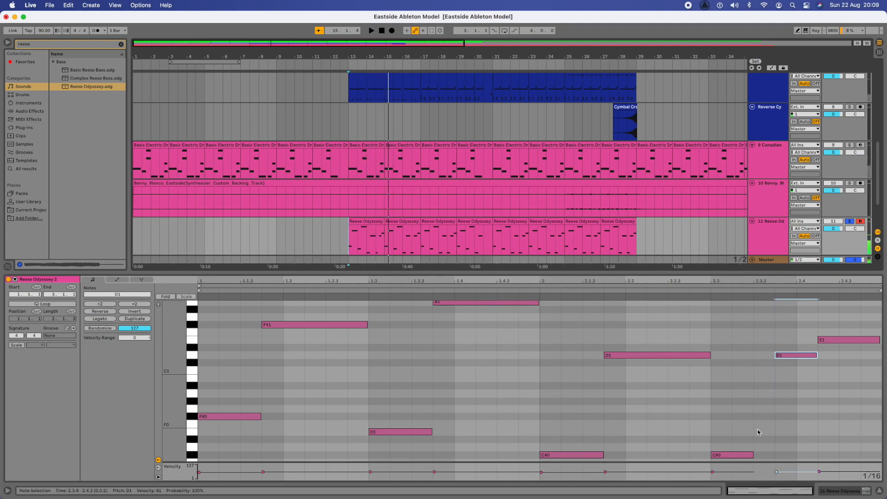
left_click_drag(751, 456, 776, 455)
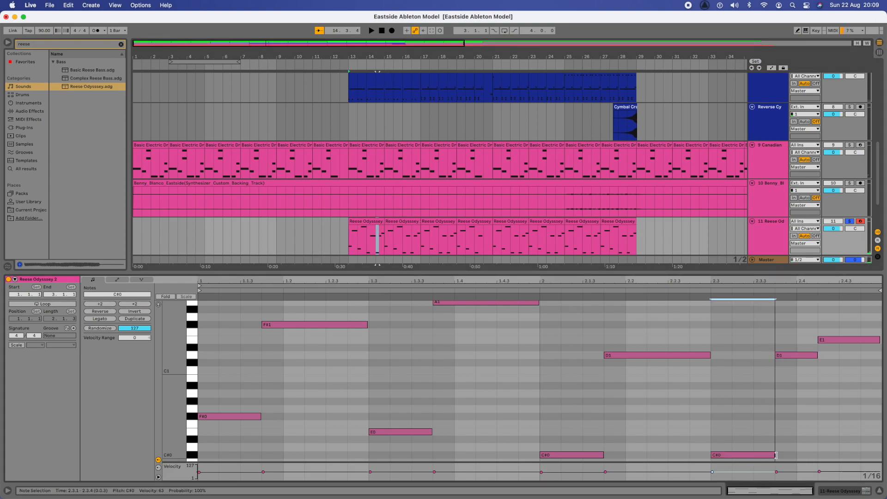
left_click(710, 407)
key("space")
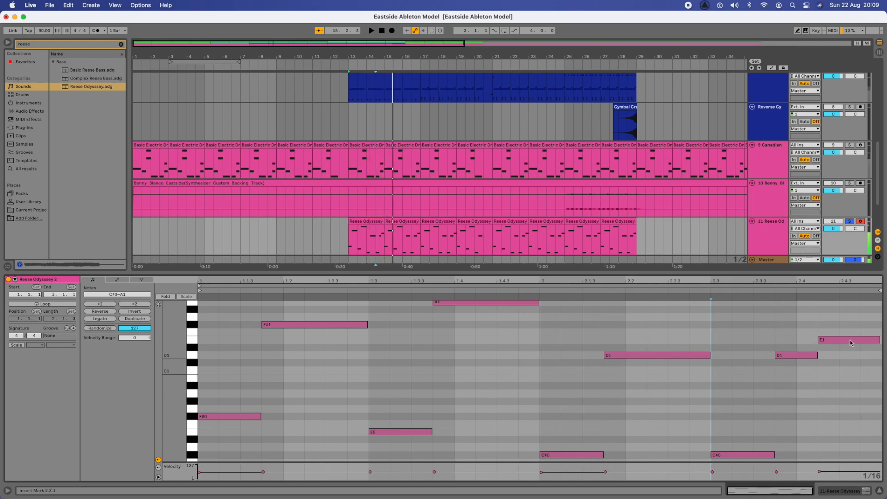
key("space")
Step: Move the final E1 to start at 2.4.3, extend the second D1 to meet it, and replay
left_click_drag(827, 344, 848, 344)
key("space")
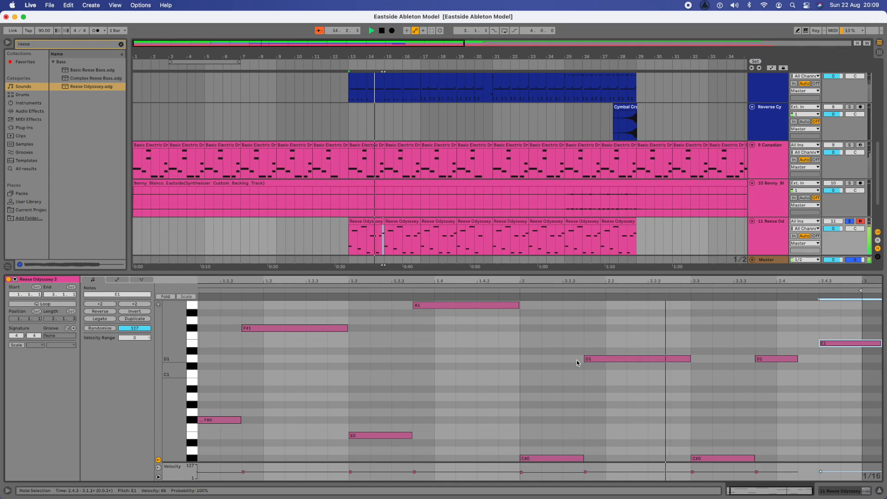
key("space")
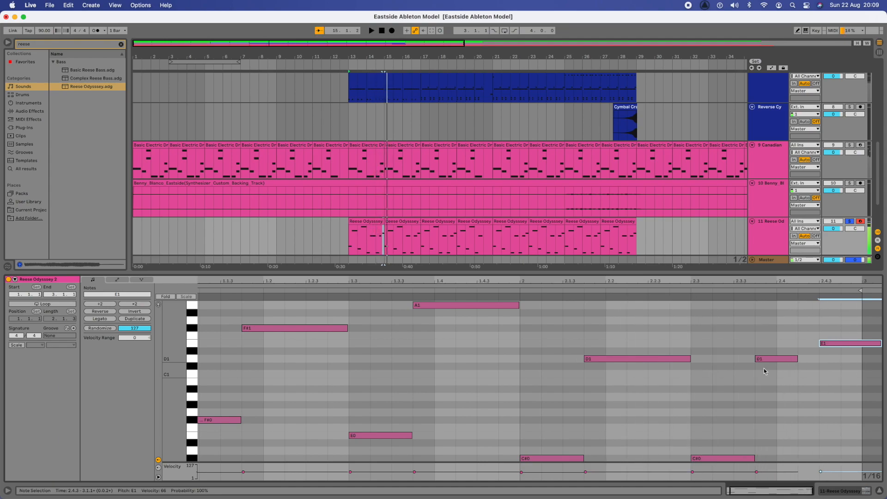
mouse_move(797, 359)
left_mouse_down()
mouse_move(816, 359)
mouse_move(820, 346)
mouse_move(807, 350)
left_mouse_up()
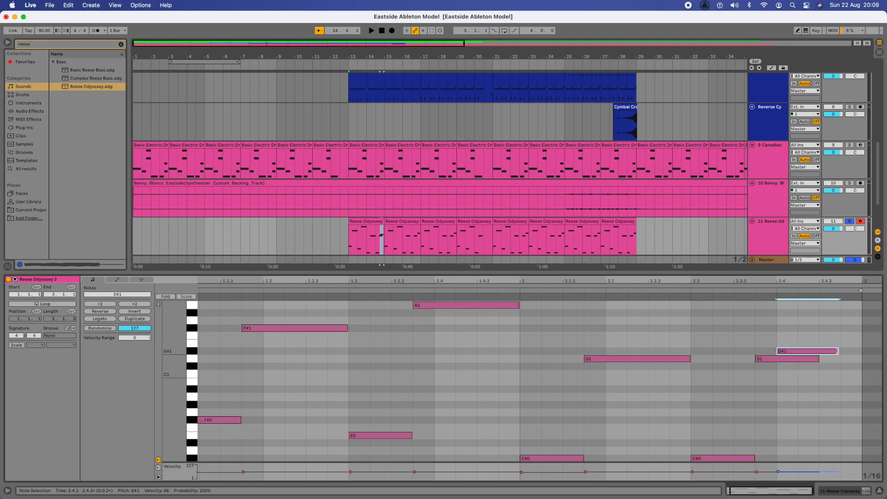
left_click_drag(812, 350, 835, 349)
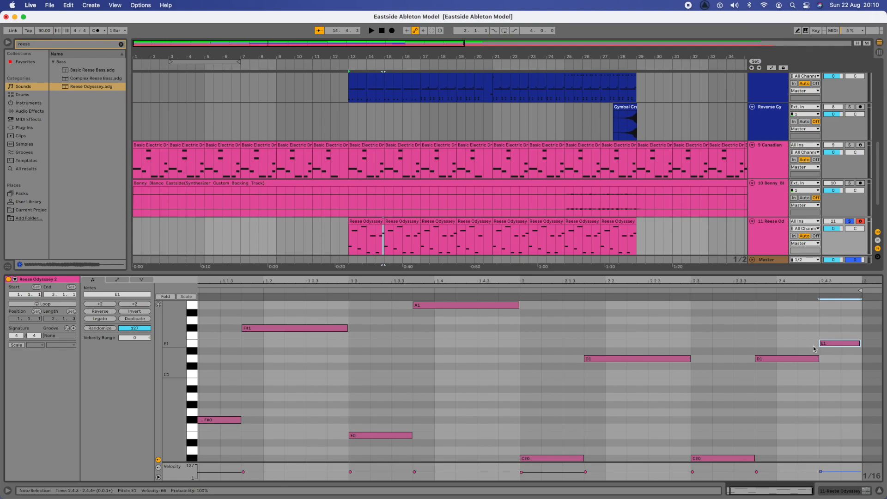
key("space")
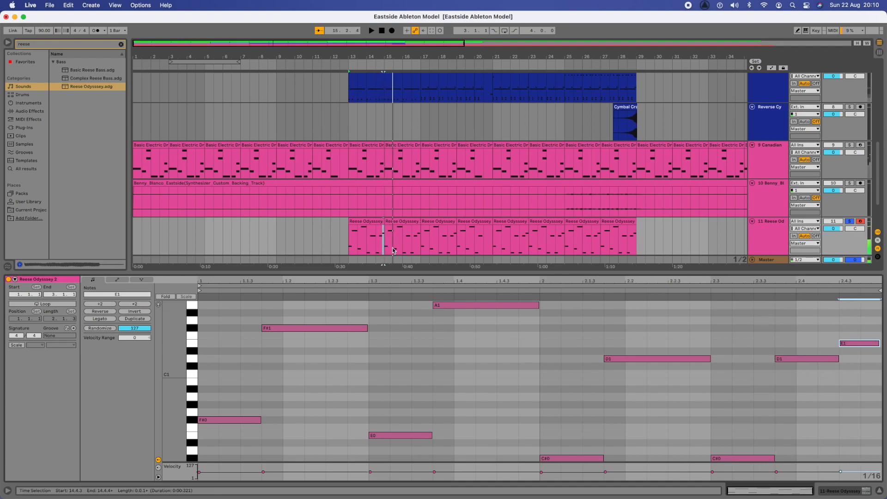
Step: Delete every Reese Odyssey copy from bar 15 through bar 27, keeping only the bar 13 clip
left_click(394, 221)
key("Delete")
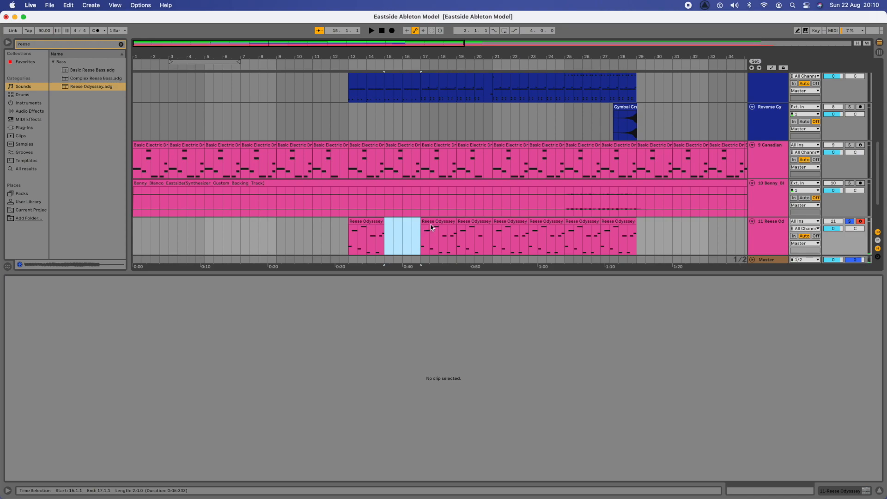
left_click(429, 228)
key("Delete")
left_click(471, 224)
key("Delete")
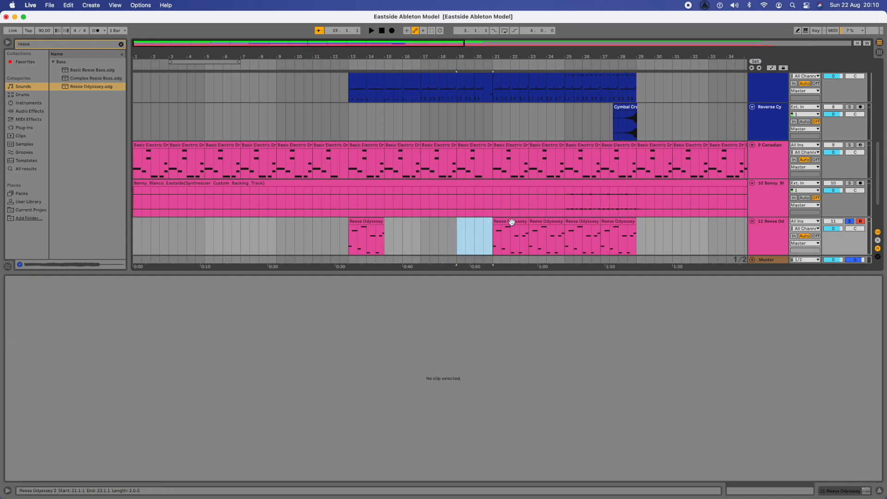
left_click(511, 222)
key("Delete")
left_click(549, 223)
key("Delete")
left_click(589, 223)
key("Delete")
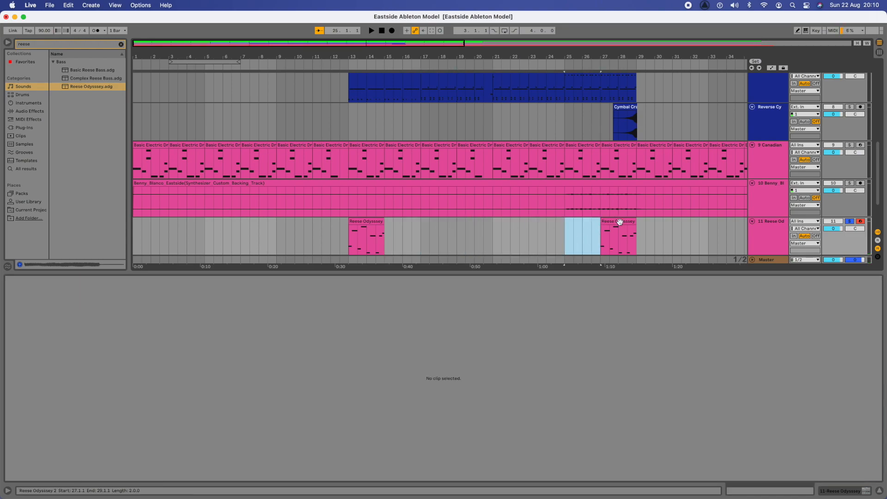
left_click(620, 222)
key("Delete")
Step: Duplicate the bar 13 clip so the riff repeats back-to-back through bar 21
left_click(368, 221)
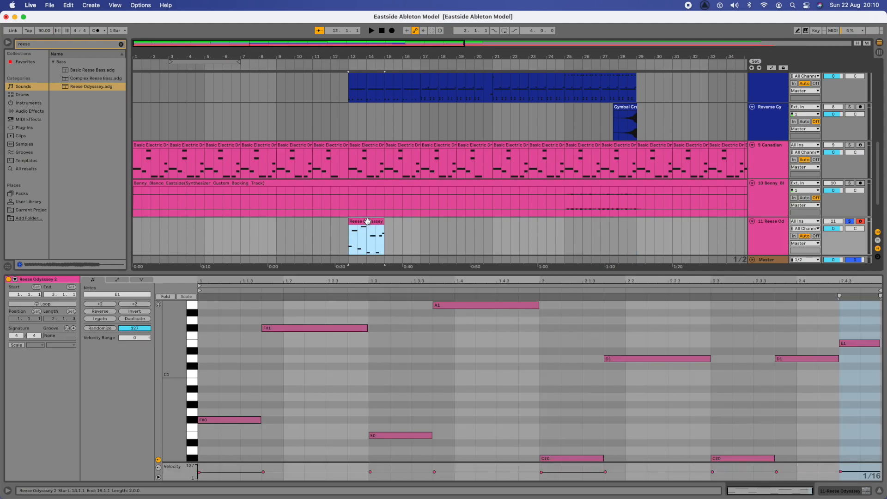
key("super+d")
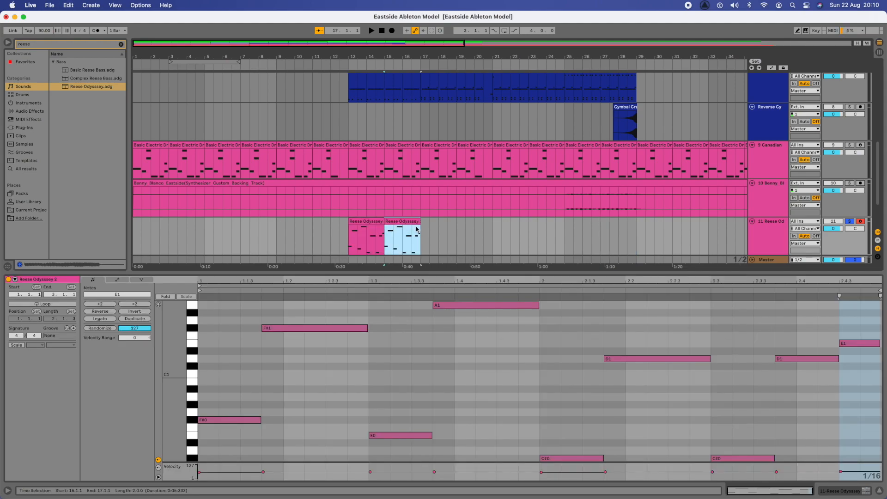
key("super+d")
key("super+d")
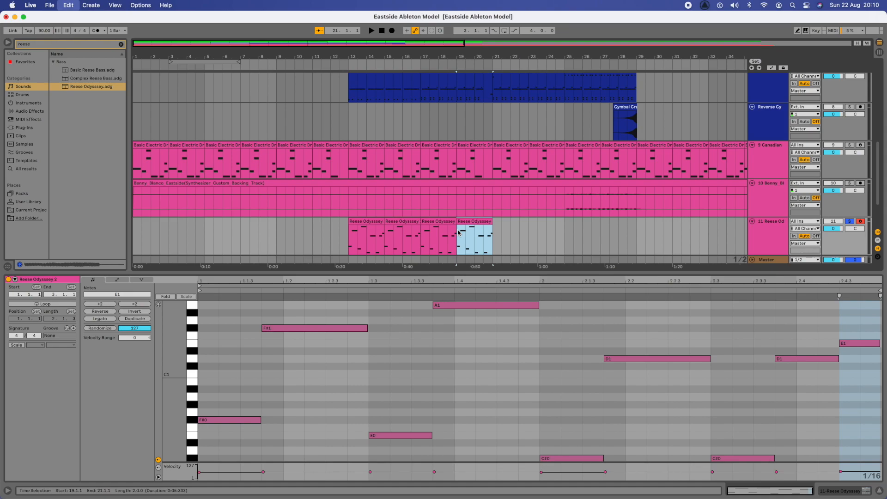
left_click(483, 236)
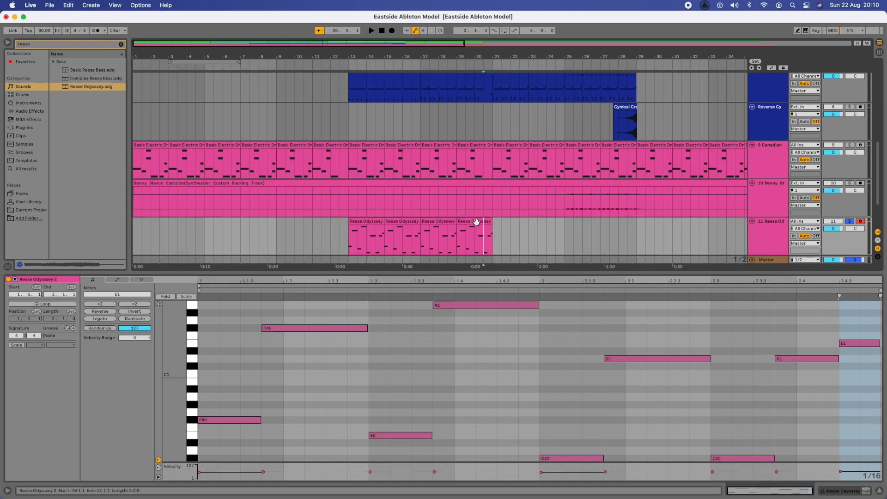
Step: In the last clip at bar 19, delete the closing C#0, D1 at 2.3.4 and E1 at 2.4.3 notes
left_click(476, 222)
left_click(740, 458)
key("Delete")
left_click(799, 363)
key("Delete")
left_click(845, 347)
key("Delete")
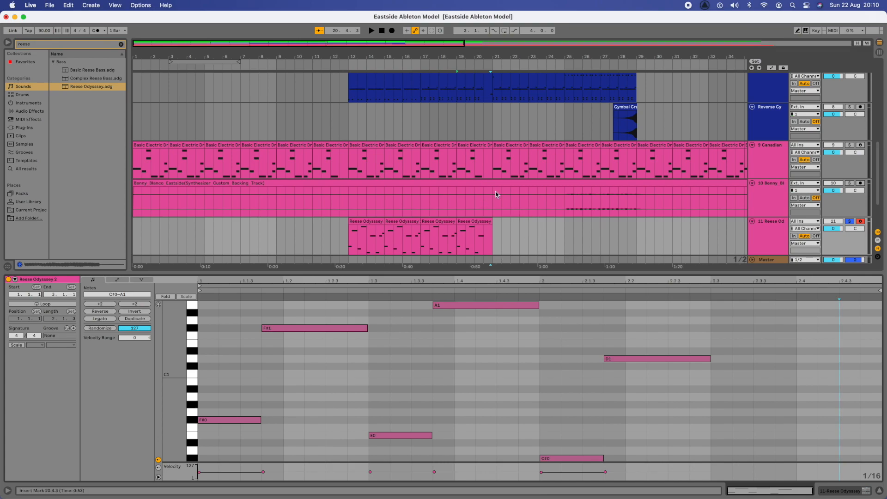
Step: Duplicate the fourth Reese Odyssey clip repeatedly out to bar 37
left_click(469, 223)
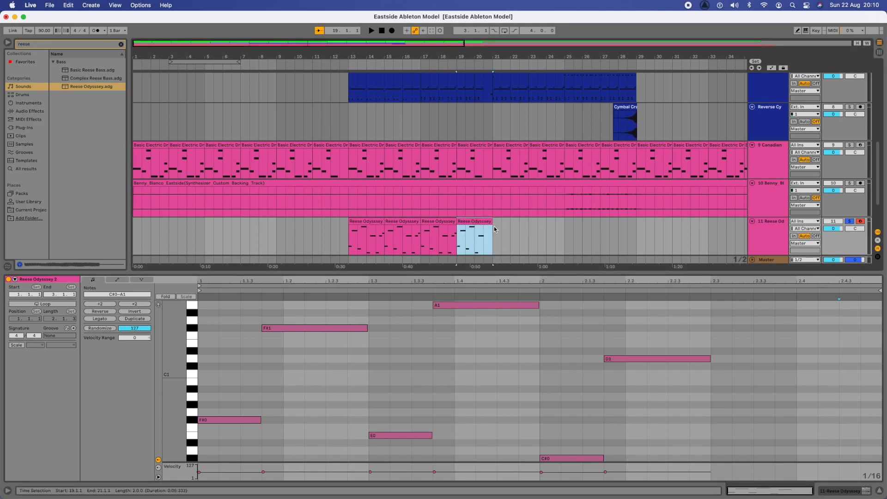
key("super+d")
key("super+d")
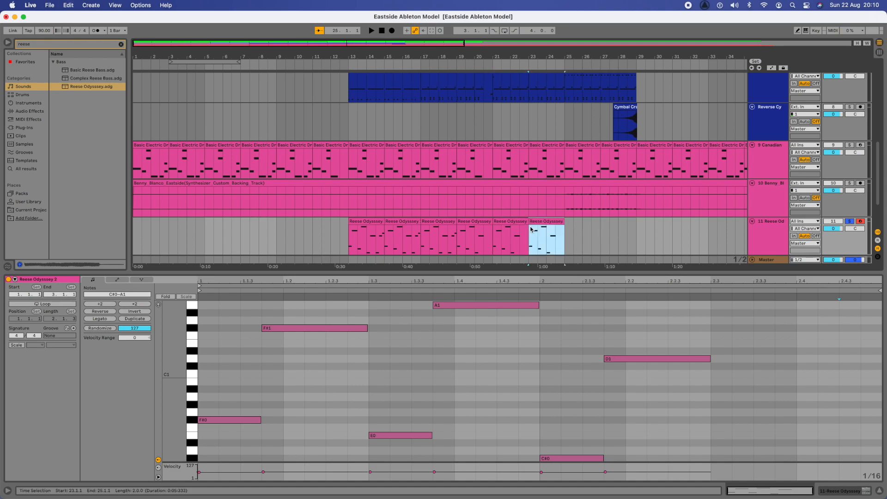
key("super+d")
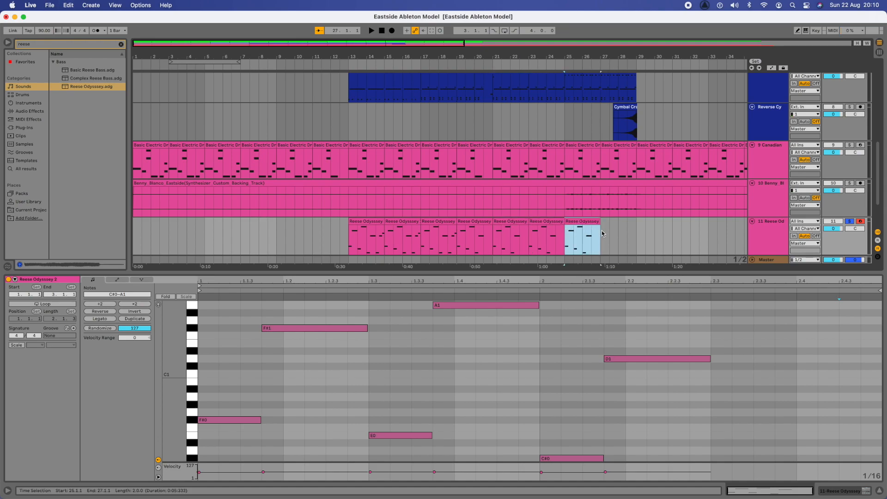
key("super+d")
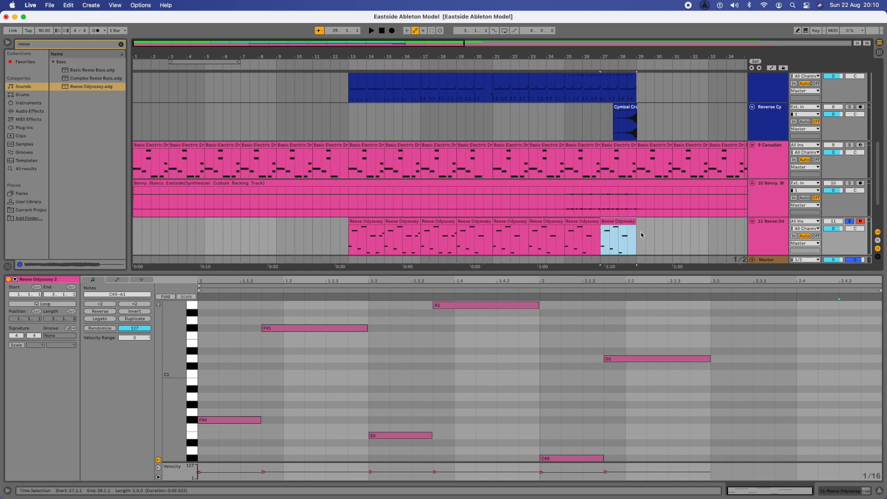
key("super+d")
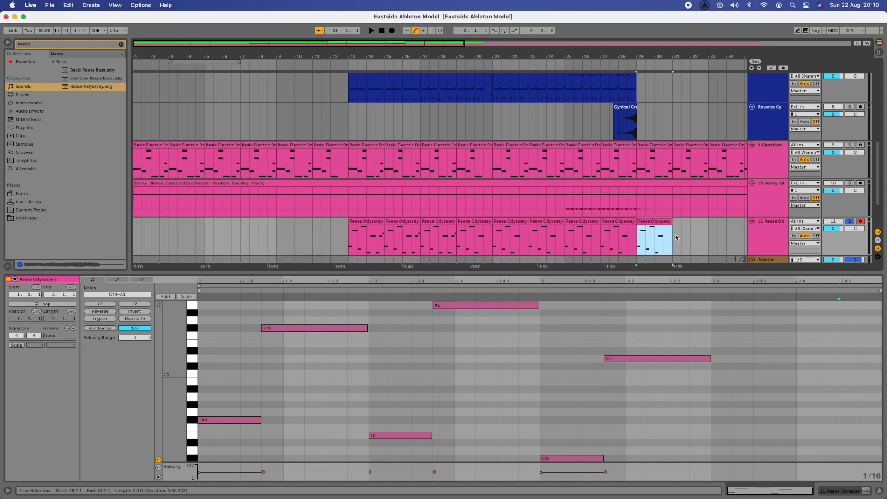
key("super+d")
scroll(604, 224, "right", 5)
scroll(604, 224, "down", 1)
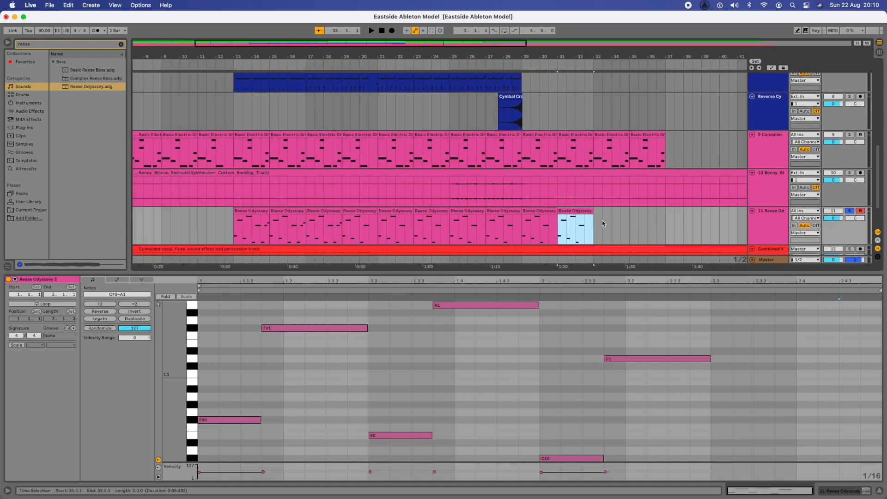
key("super+d")
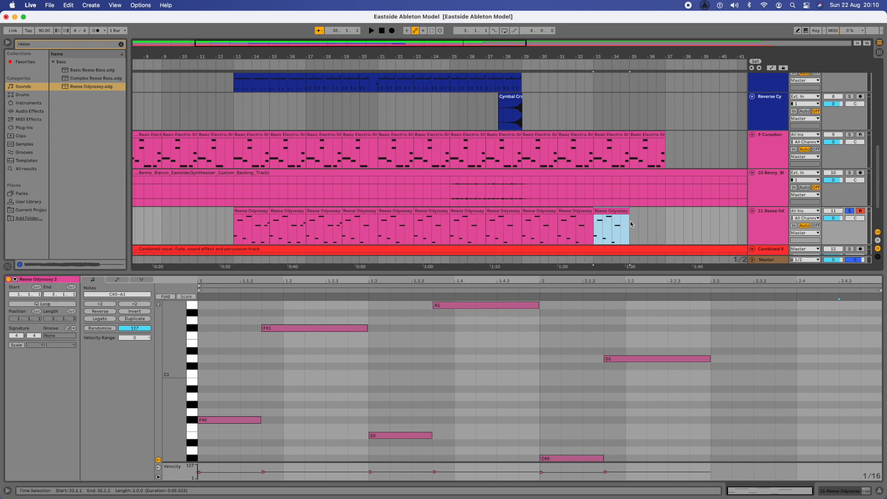
key("super+d")
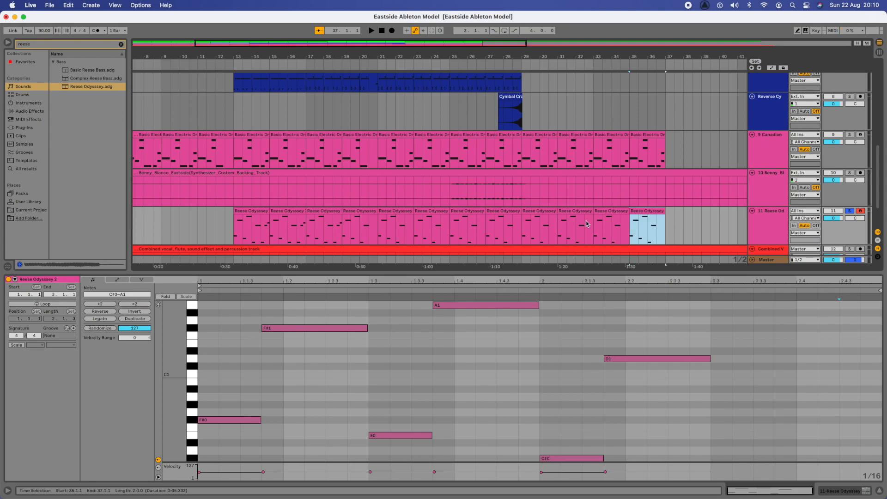
Step: Undo the duplicates and note deletions, restoring the fourth clip's closing D1 and E1 notes
key("super+z")
key("super+z")
key("super+z")
key("super+z")
key("super+z")
key("super+z")
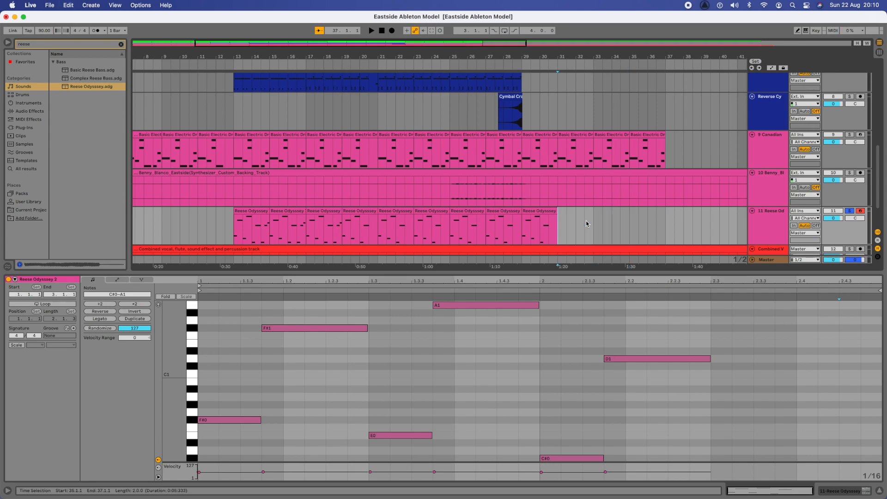
key("super+z")
key("super+z")
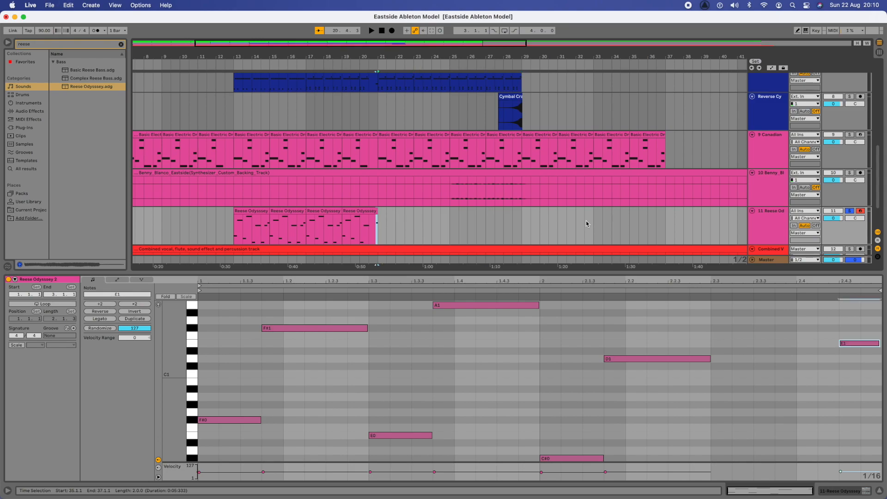
key("super+z")
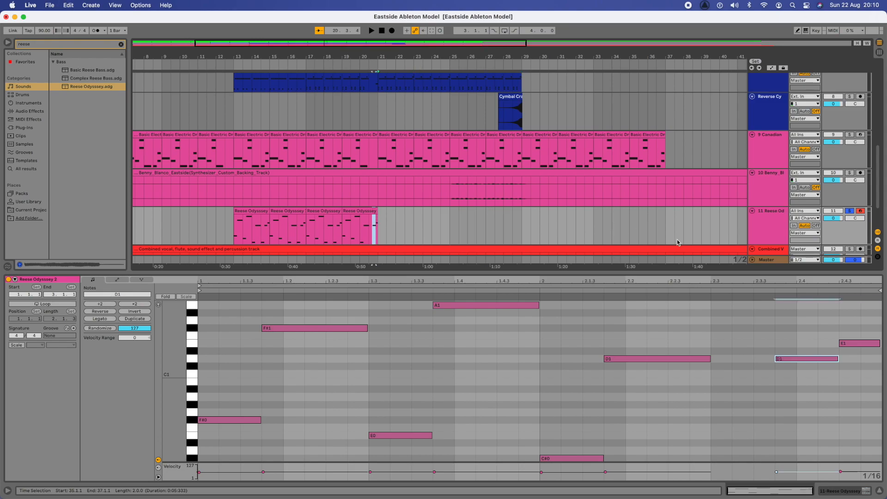
Step: Delete the fourth clip's D1 note at 2.3.4 and E1 note at 2.4.3
left_click(789, 358)
key("Delete")
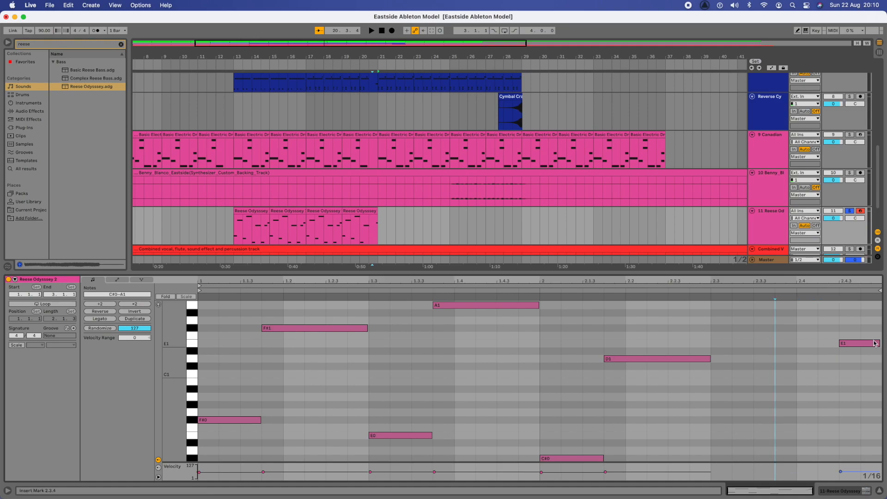
left_click(859, 343)
key("Delete")
Step: Paste copies of the full third Reese Odyssey clip from bar 21 onward through bar 35
left_click(317, 213)
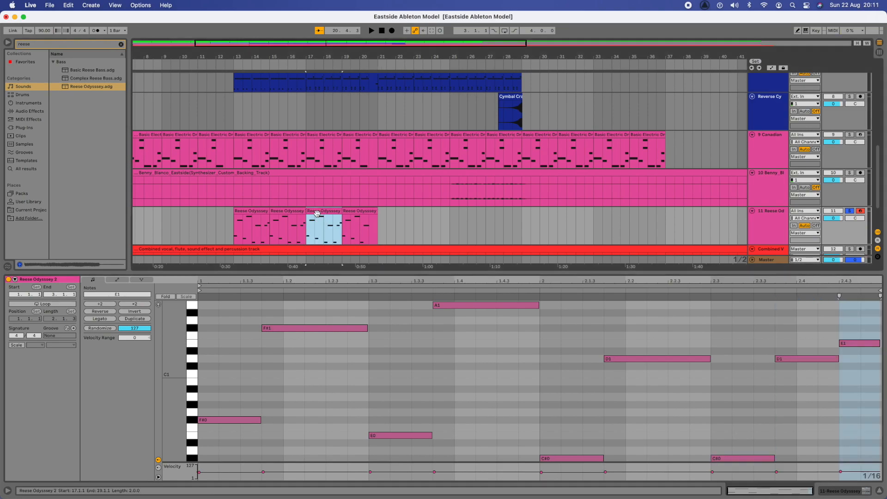
left_click(381, 221)
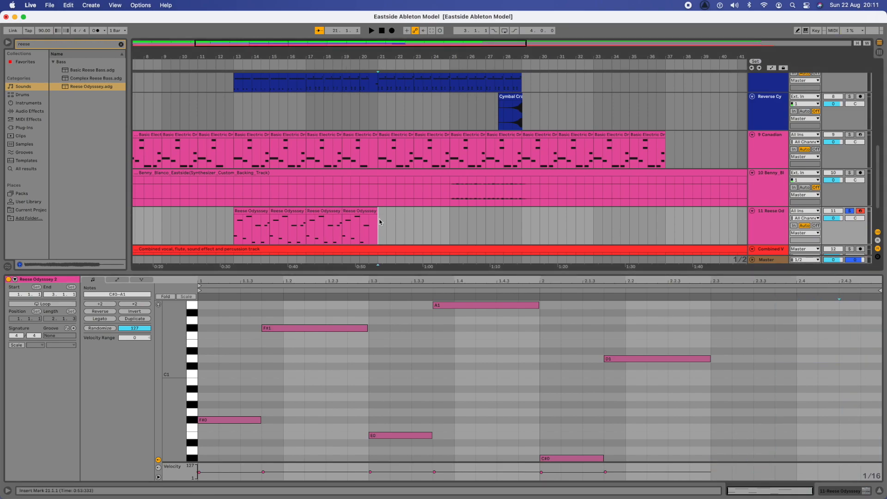
key("super+v")
key("super+v")
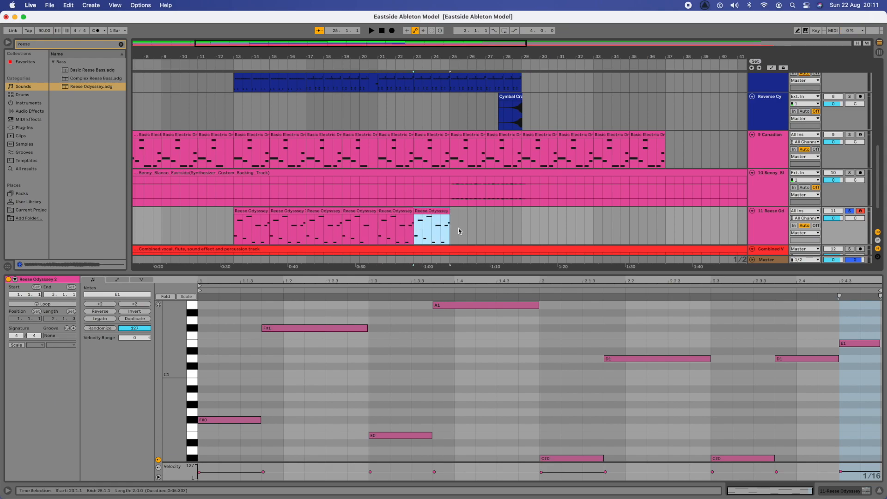
key("super+v")
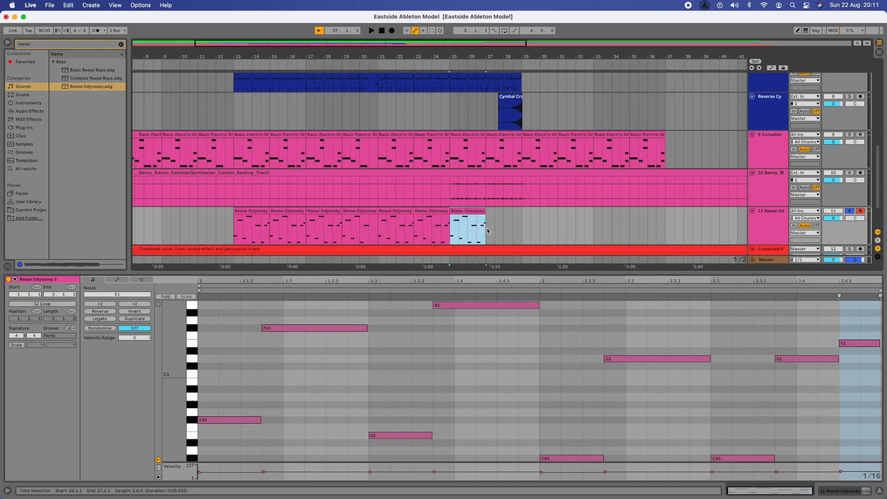
key("super+v")
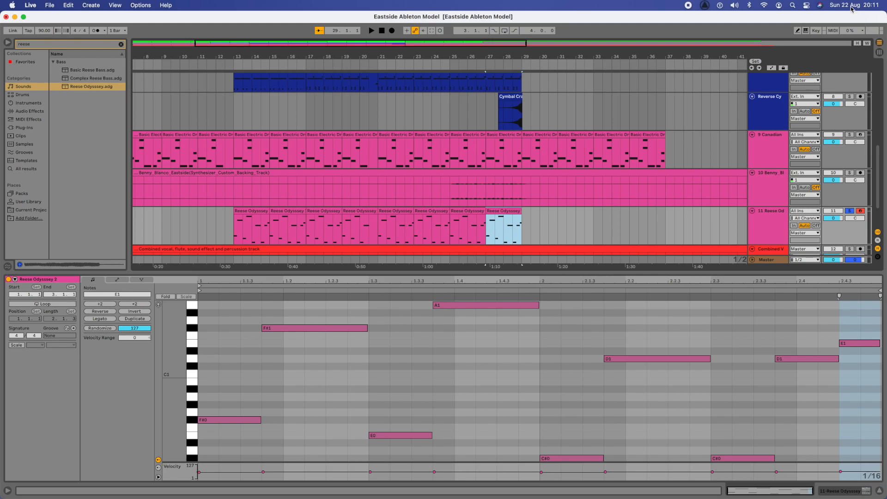
left_click(524, 232)
key("super+v")
key("super+v")
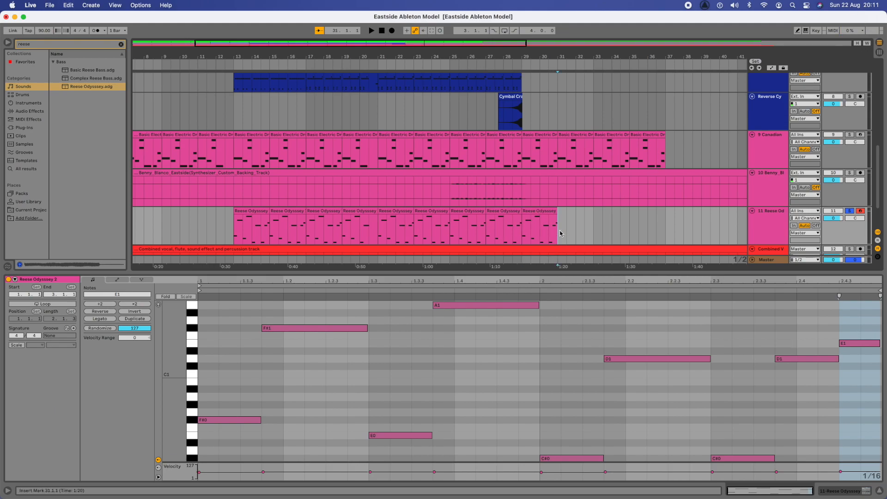
key("super+v")
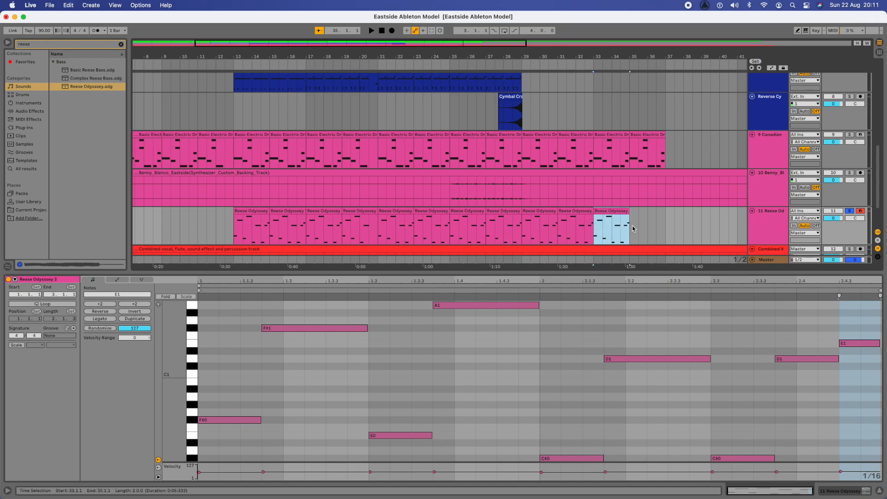
key("super+v")
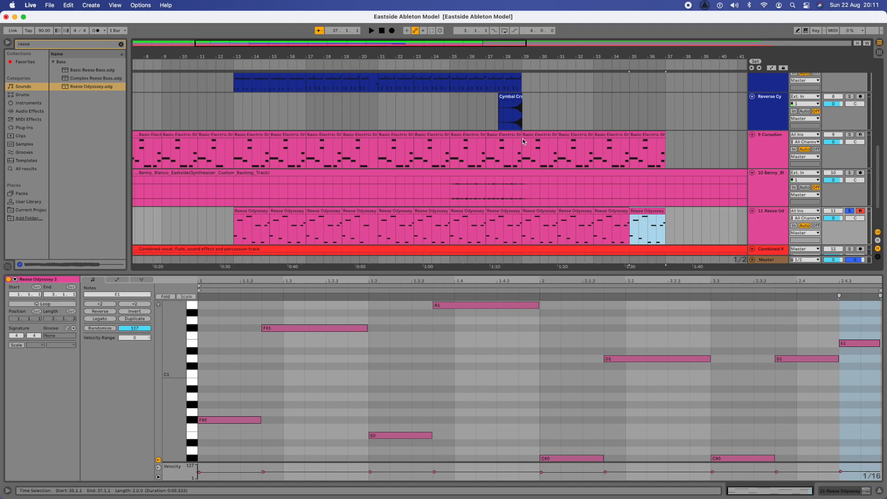
Step: Play the arrangement from bar 13 with the Reese Odyssey track unsoloed
left_click(234, 225)
key("space")
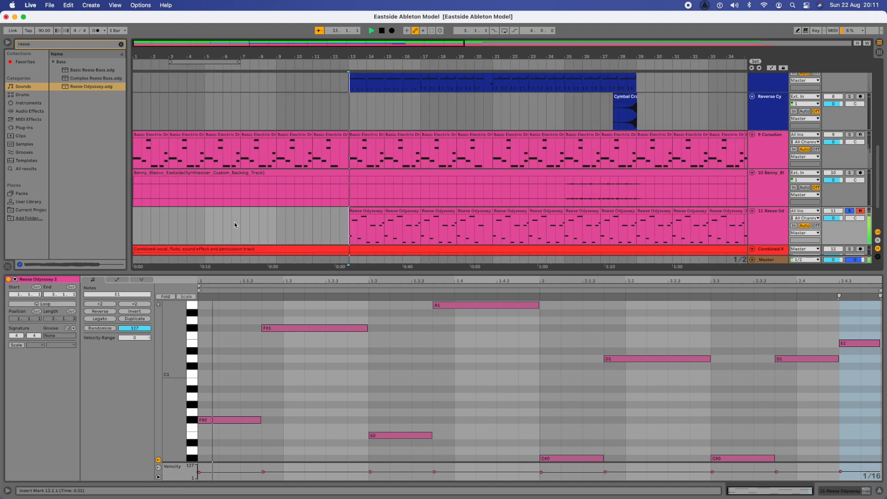
left_click(849, 212)
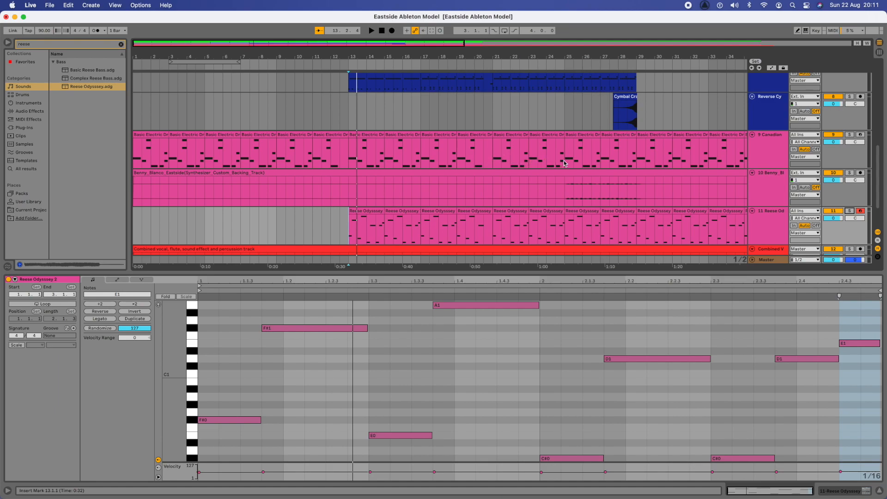
scroll(650, 163, "right", 5)
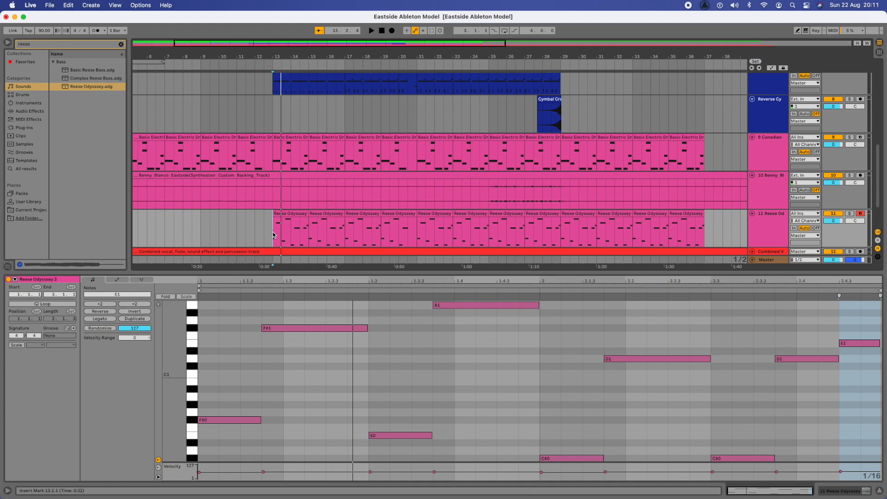
scroll(272, 233, "left", 4)
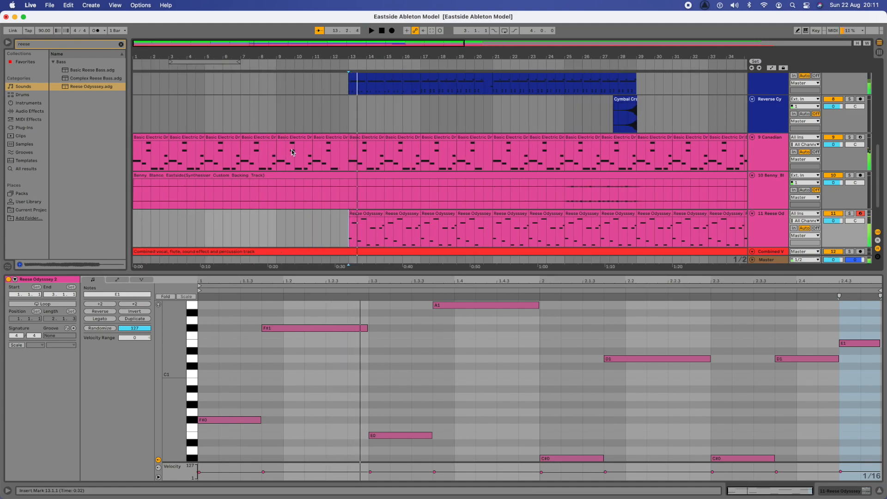
key("space")
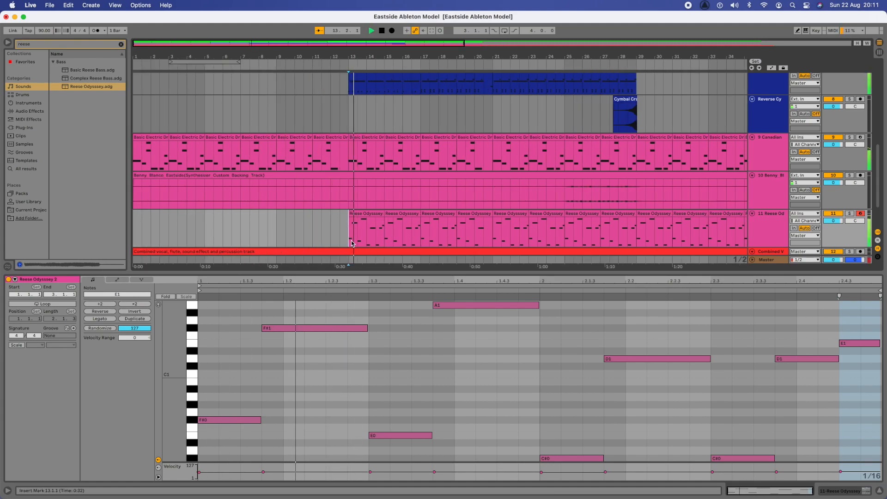
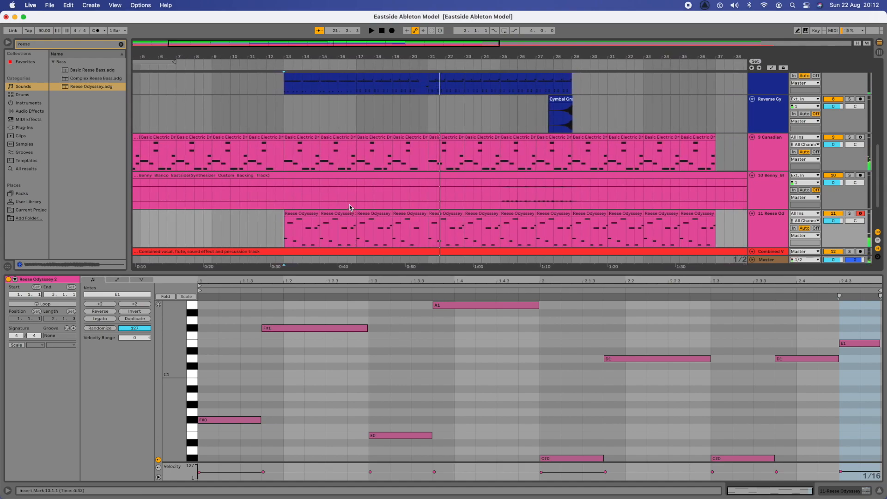
Step: Hide the Detail View so all arrangement tracks are visible
scroll(350, 207, "down", 3)
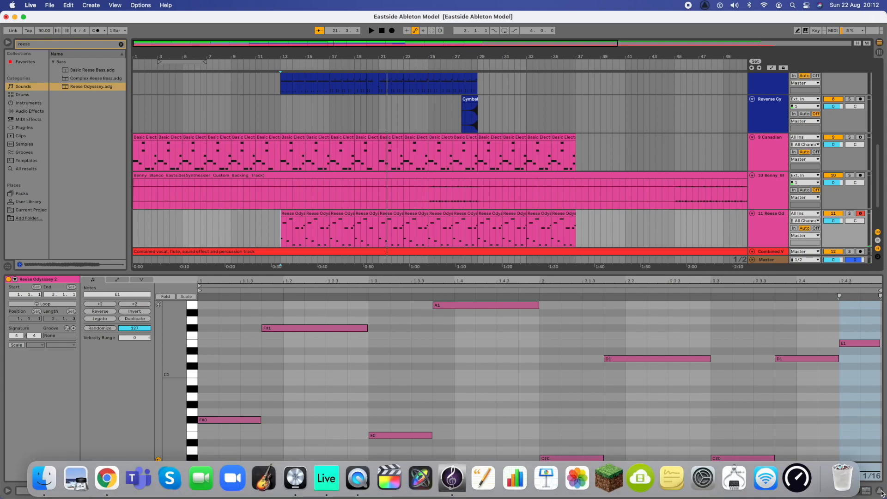
left_click(880, 492)
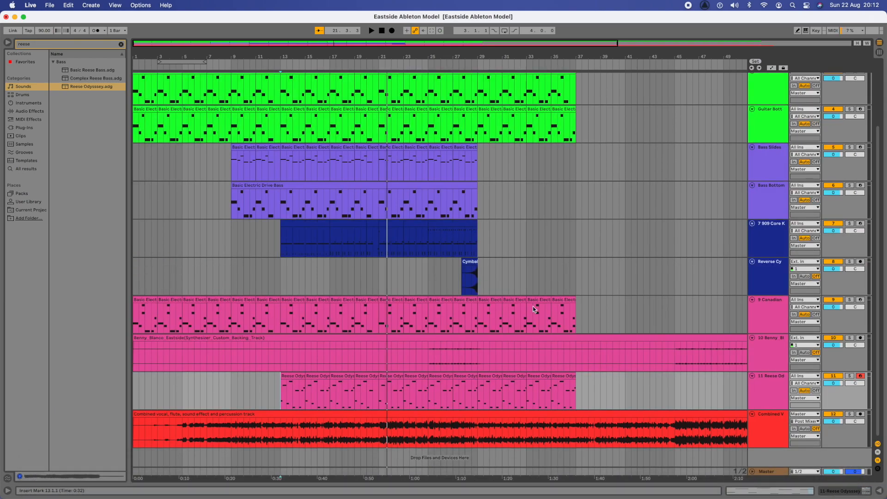
scroll(533, 306, "up", 3)
scroll(532, 306, "down", 3)
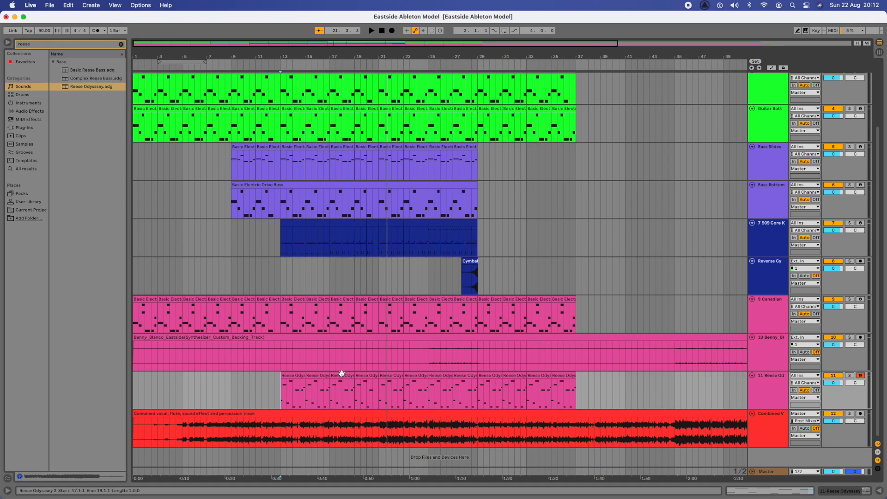
Step: Open the first Reese Odyssey clip's notes in the MIDI editor, then minimize Live
double_click(292, 375)
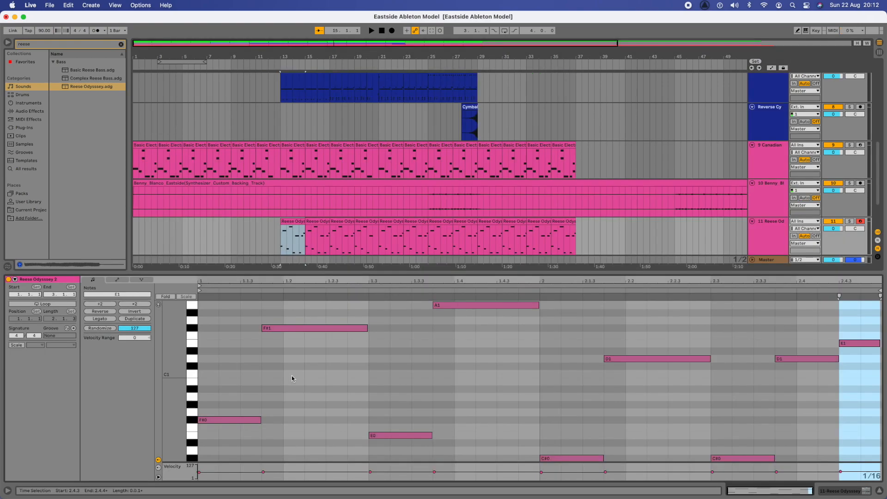
scroll(387, 197, "down", 3)
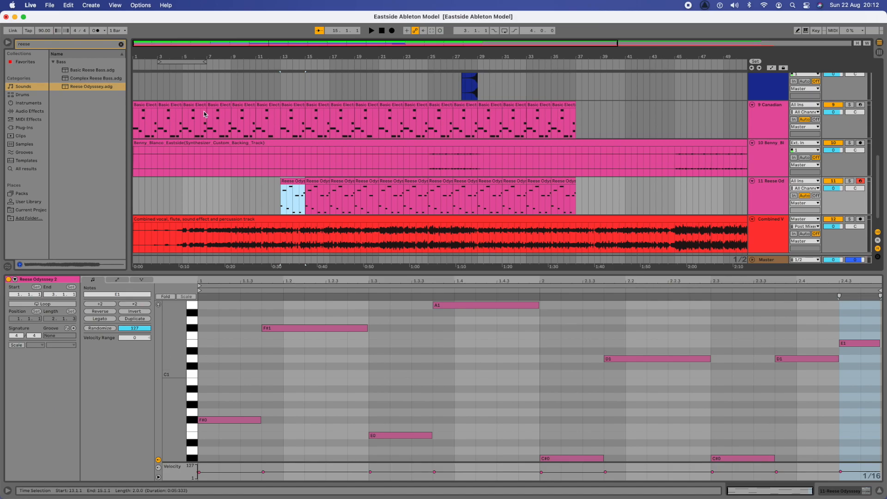
left_click(14, 17)
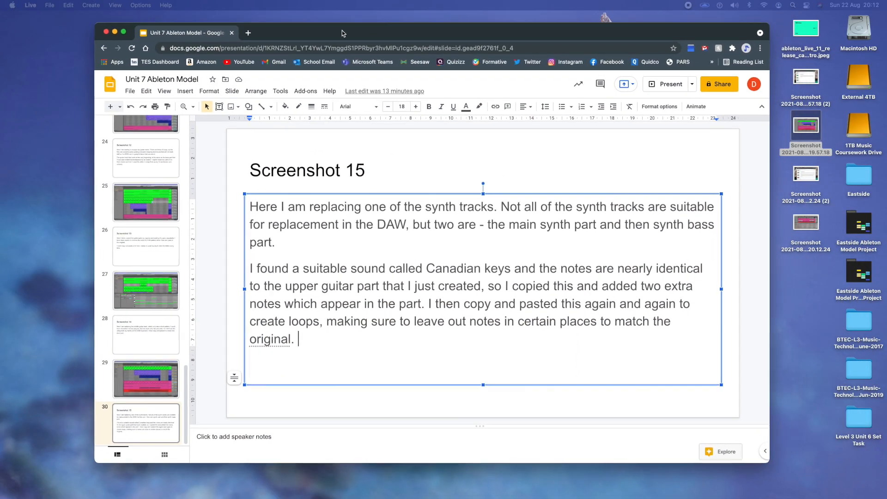
Step: Duplicate the Screenshot 15 slide pair, slides 29 and 30
left_click(138, 376)
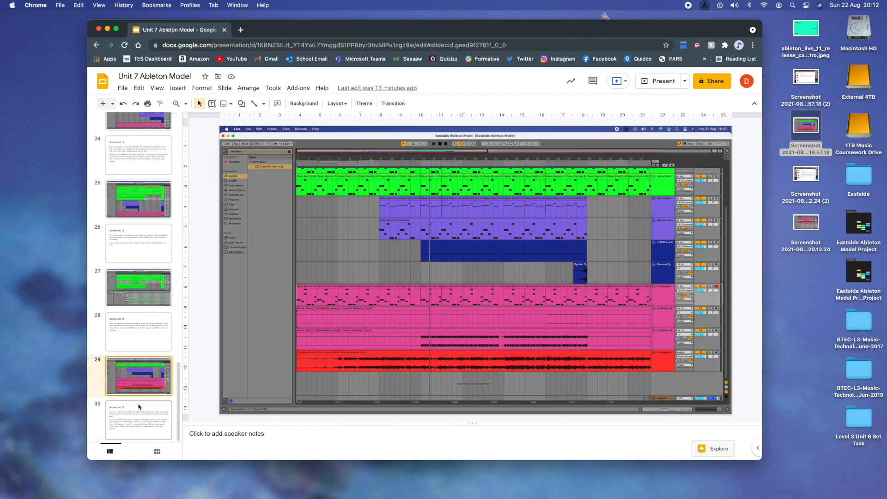
left_click(122, 415)
right_click(122, 414)
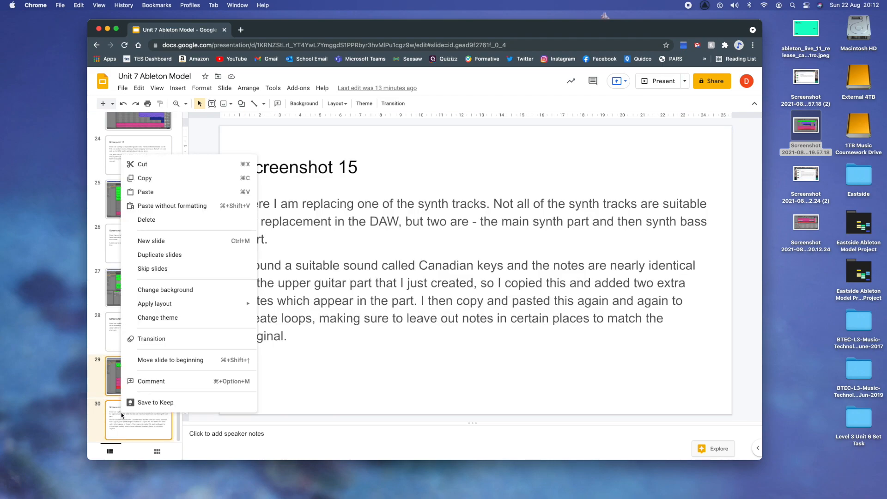
left_click(177, 260)
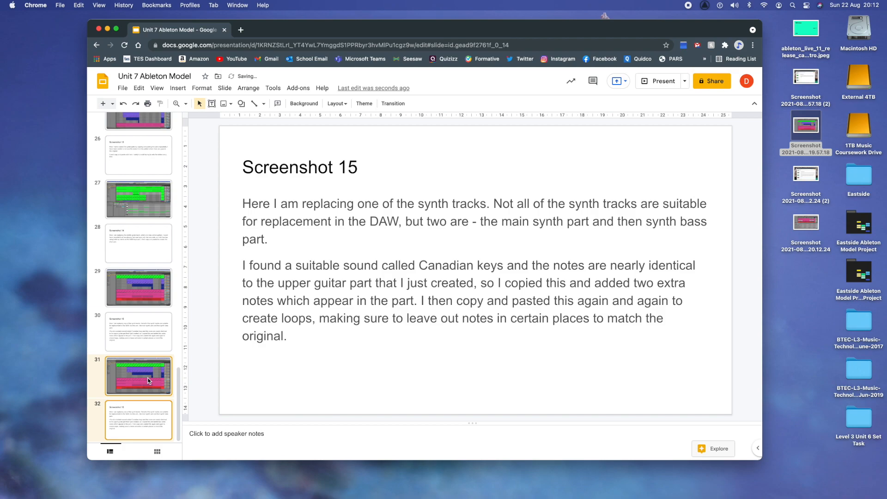
Step: Replace slide 31's old screenshot with the new Ableton screenshot, enlarged to fill the slide
left_click(150, 380)
left_click(381, 297)
key("BackSpace")
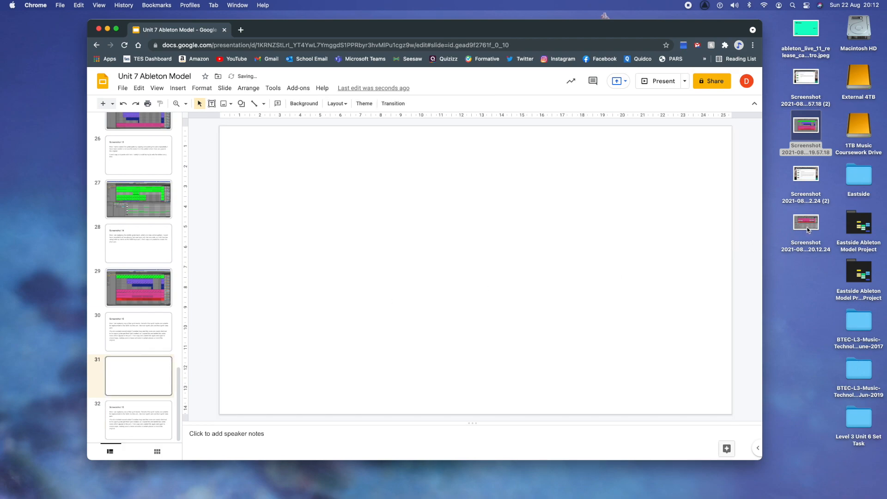
left_click_drag(808, 223, 500, 283)
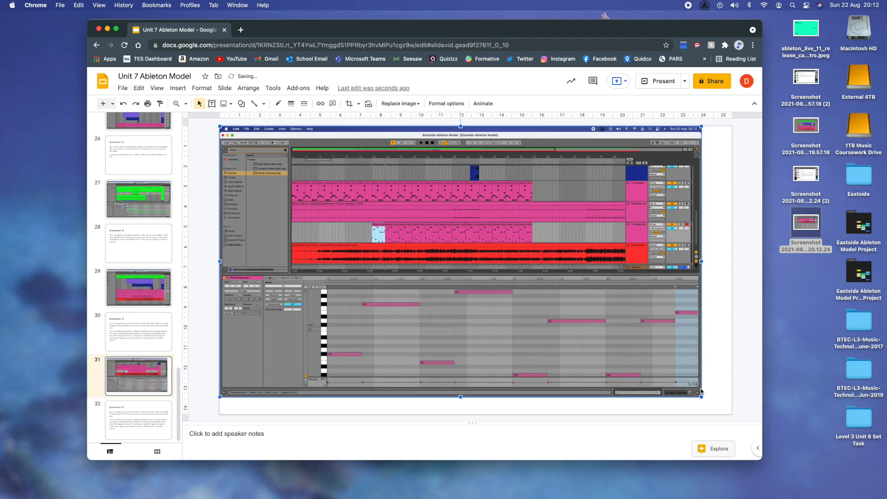
left_click_drag(701, 396, 719, 415)
left_click(139, 419)
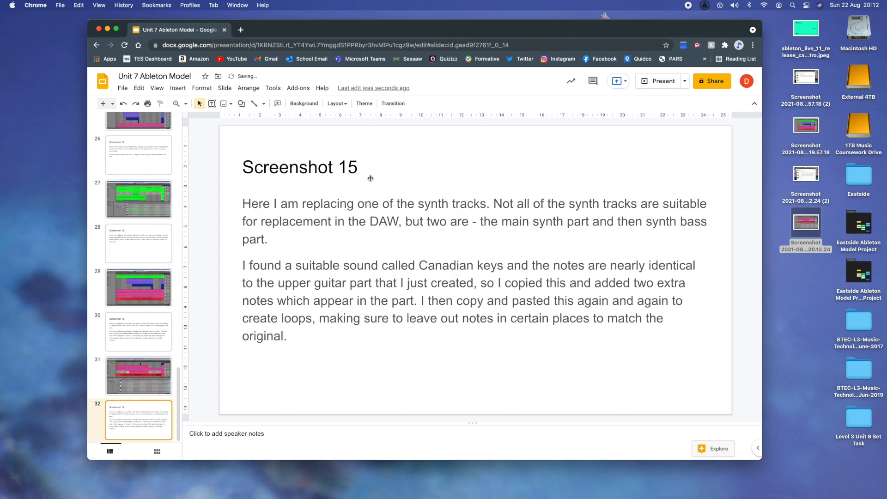
left_click(360, 170)
Step: Retitle slide 32 'Screenshot 16' and explain that Reese Odyssey replaces the synth bass, played on MIDI keyboard
key("BackSpace")
type("6")
left_click_drag(289, 342, 242, 203)
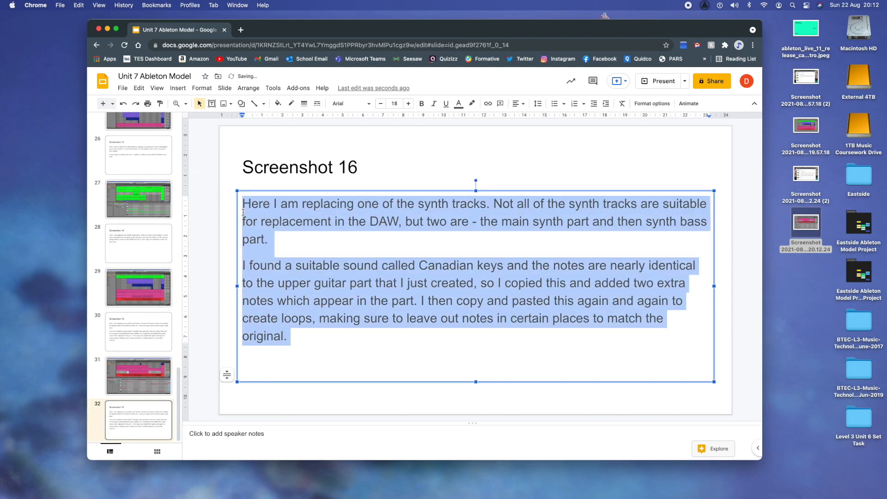
type("Here I am repl")
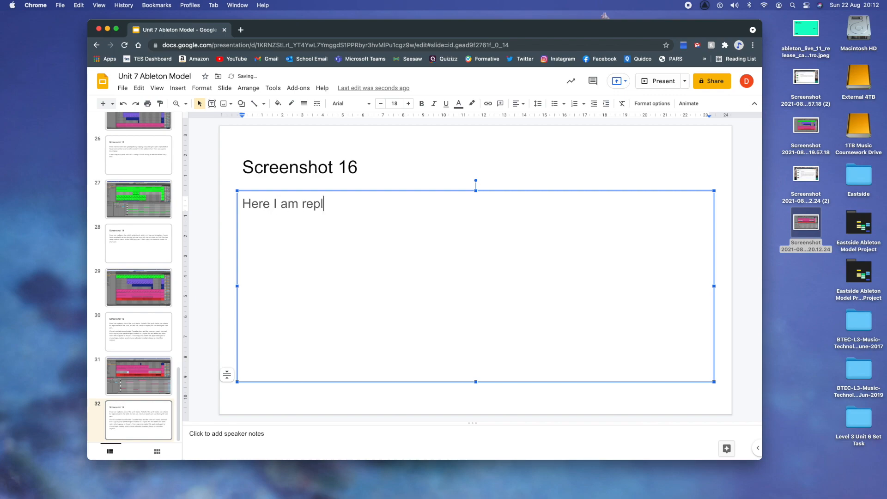
type("acing the synth b")
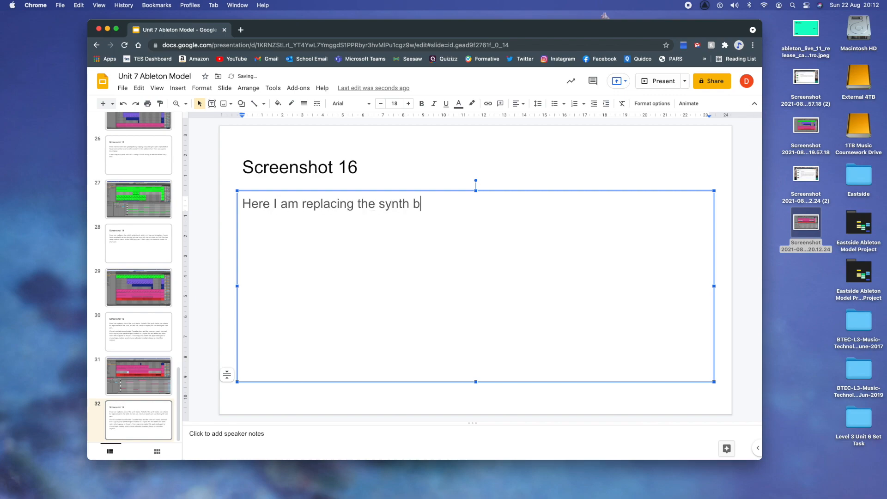
type("ass part. ")
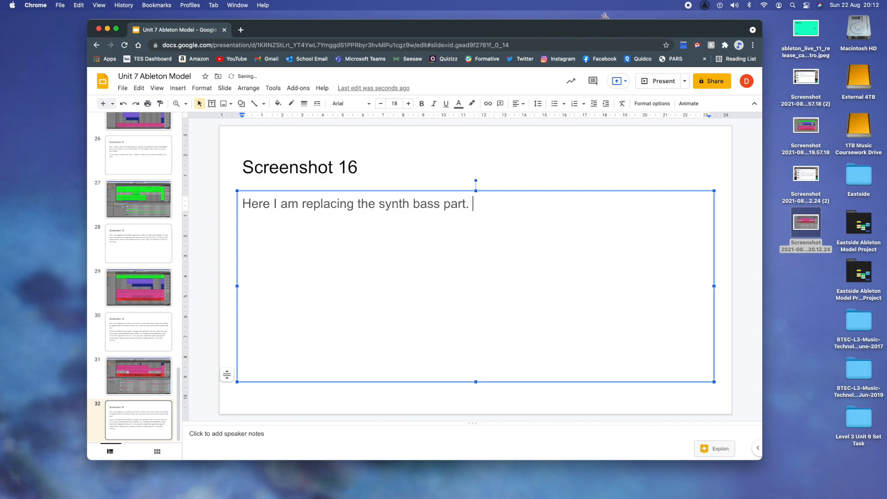
type("I used a ")
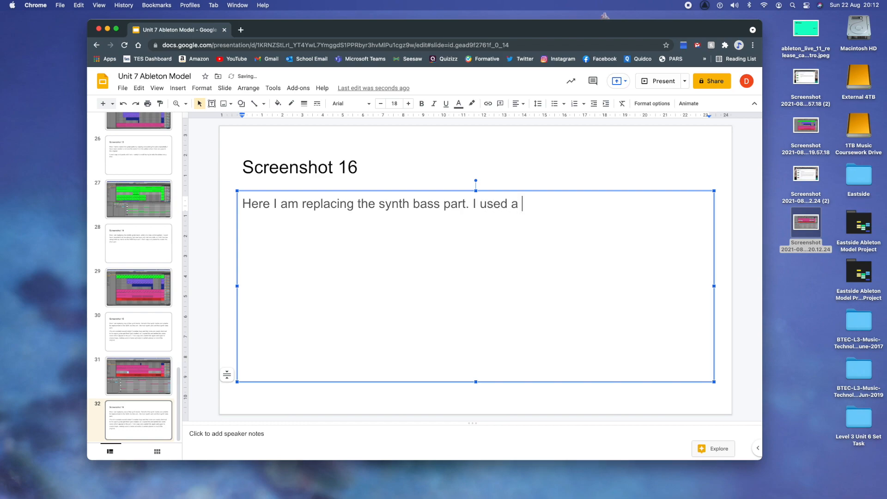
type("sound called ")
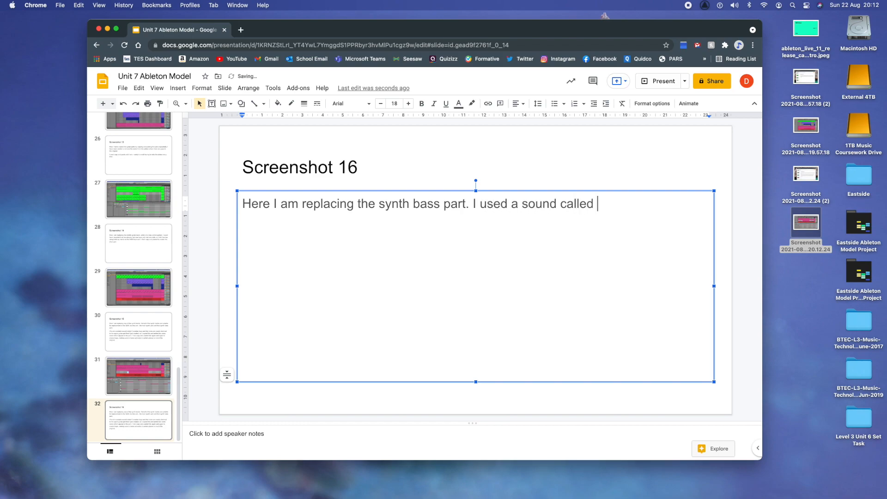
type("Resses DOyssey")
key("BackSpace")
key("BackSpace")
key("BackSpace")
key("BackSpace")
key("BackSpace")
key("BackSpace")
key("BackSpace")
key("BackSpace")
key("BackSpace")
key("BackSpace")
key("BackSpace")
key("BackSpace")
key("BackSpace")
type("ese Odd")
key("BackSpace")
type("yssey for this whic")
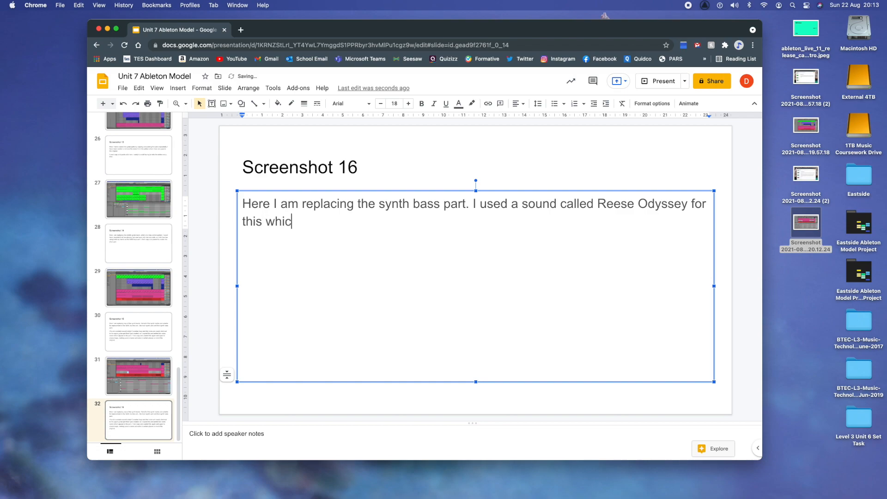
type("h matches the original version ")
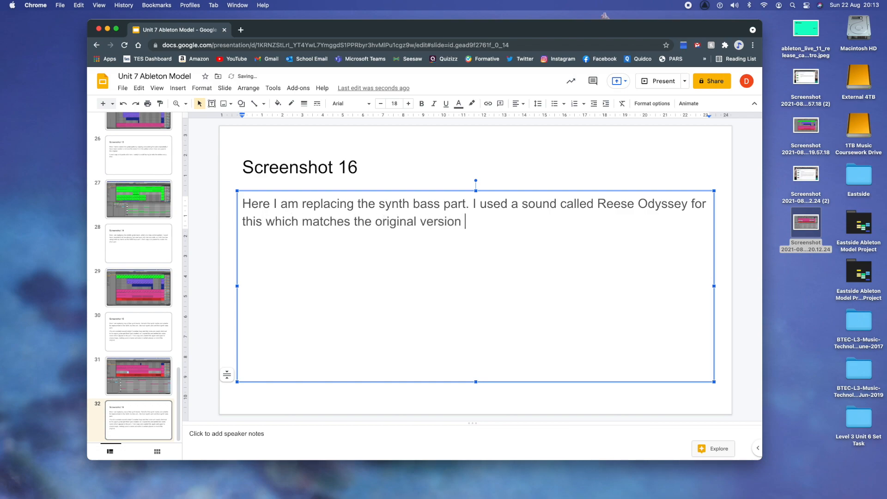
type("almost perfectly")
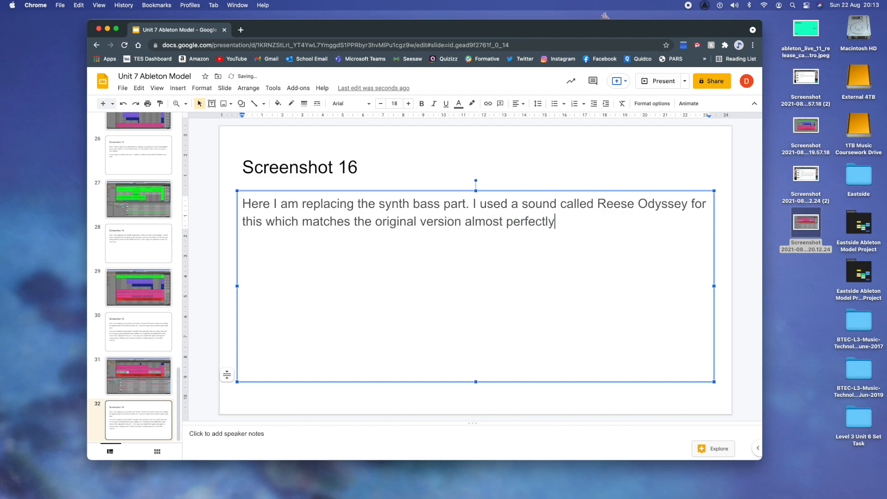
type("I played this track on MIDI keyboard bec")
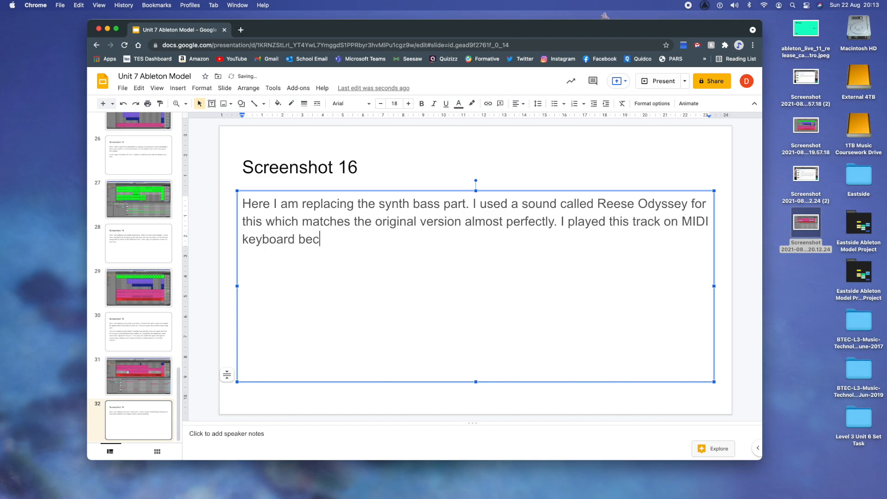
type("ause it is quite di")
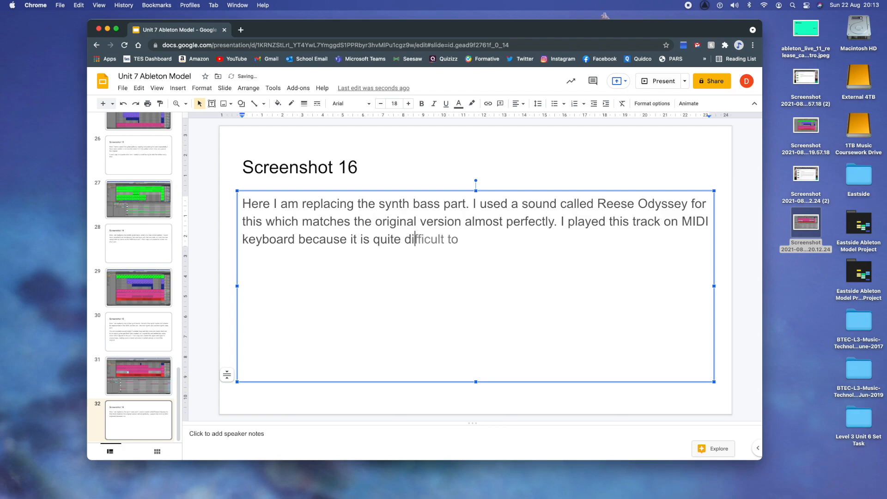
type("fferent from the other patte")
type("rn, although i")
type("t uses similar no")
type("tes")
type(" there ")
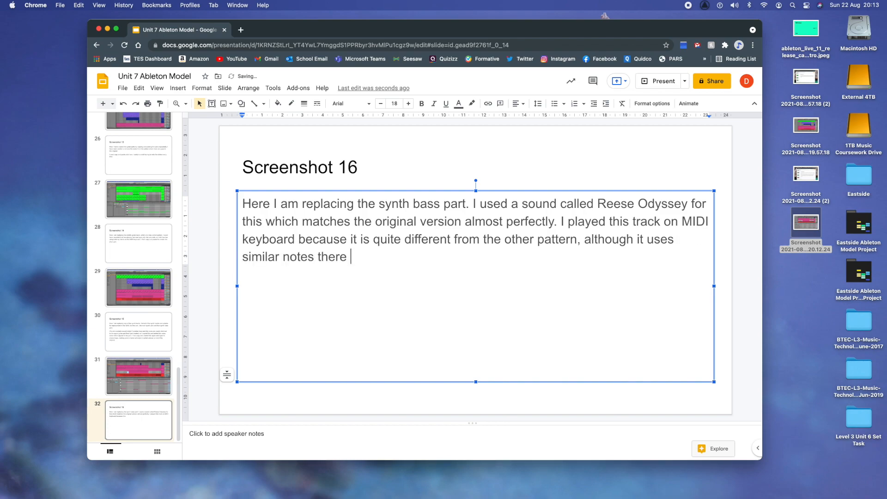
type("is some cha")
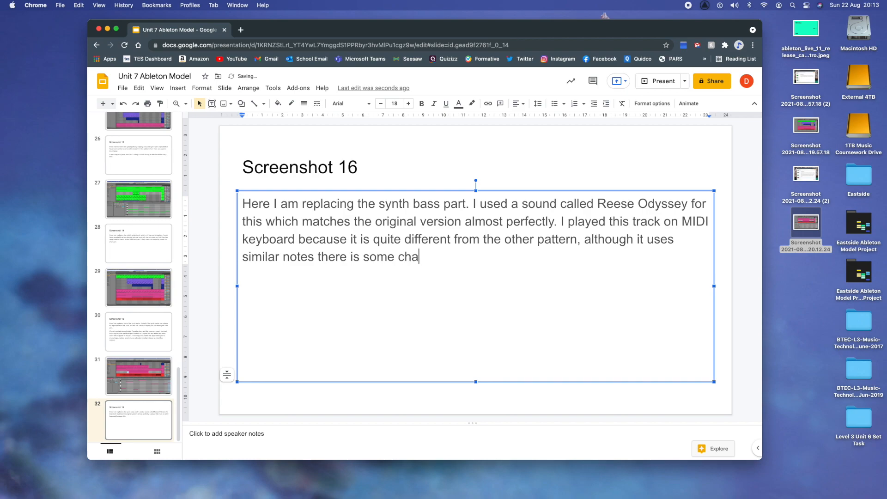
type("nging of octav")
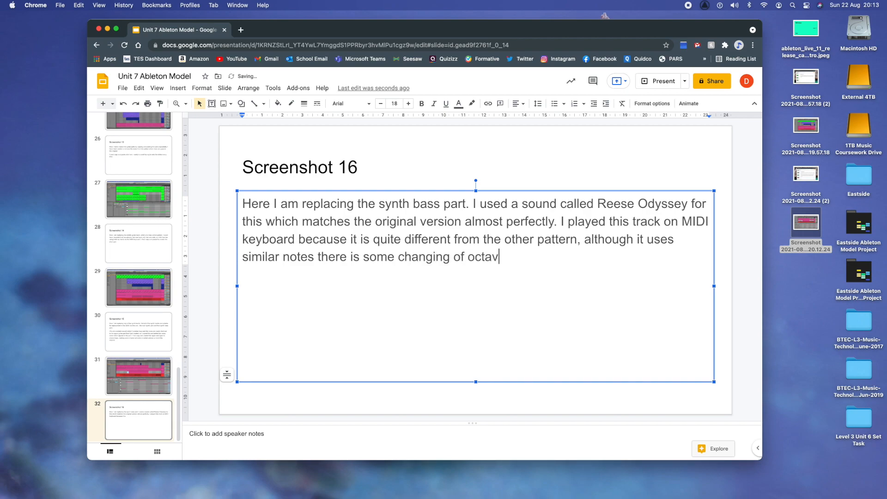
type("es to contend i")
key("BackSpace")
type("with.")
Step: Start a new paragraph: 'I had some problems with this, one with recording the pattern…'
key("Return")
type("I had some probvl")
key("BackSpace")
key("BackSpace")
type("lems with this, one with recording the payte")
key("BackSpace")
key("BackSpace")
key("BackSpace")
Step: Describe the quantisation issues where notes jumped to the wrong bar, unnoticed errors
type("ttern itself and then some qu")
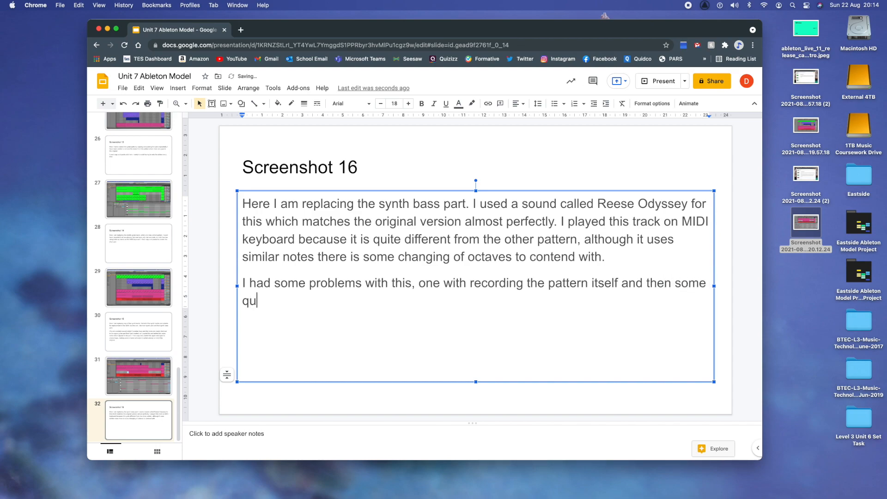
type("antisation issues where notes jumped to the wrong point in the bar. I didn't reliais ee")
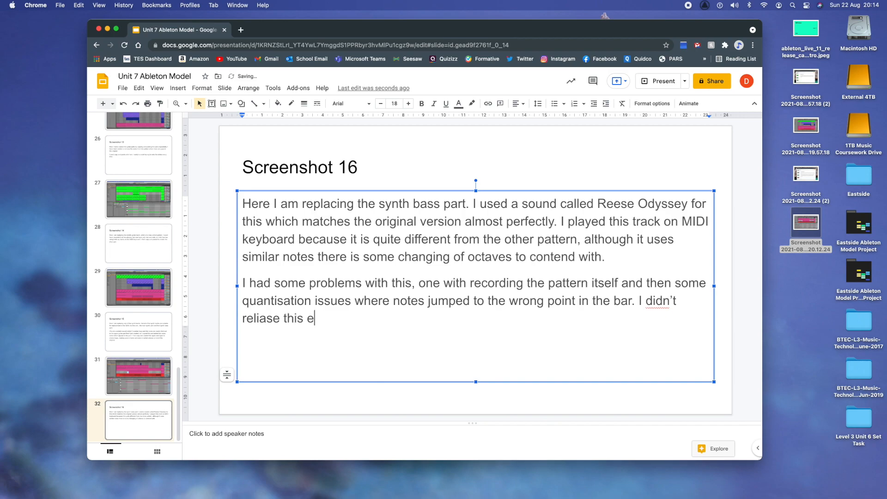
key("BackSpace")
type("rrors")
Step: Fix the spelling of 'realise' and add that errors surfaced only after copying and pasting many times
key("Left")
key("Left")
key("Left")
key("Left")
key("Left")
key("Left")
key("Left")
key("Left")
key("Left")
key("Left")
key("Left")
key("Left")
key("Right")
key("Right")
key("BackSpace")
key("Left")
key("Left")
type("a")
key("Right")
key("Right")
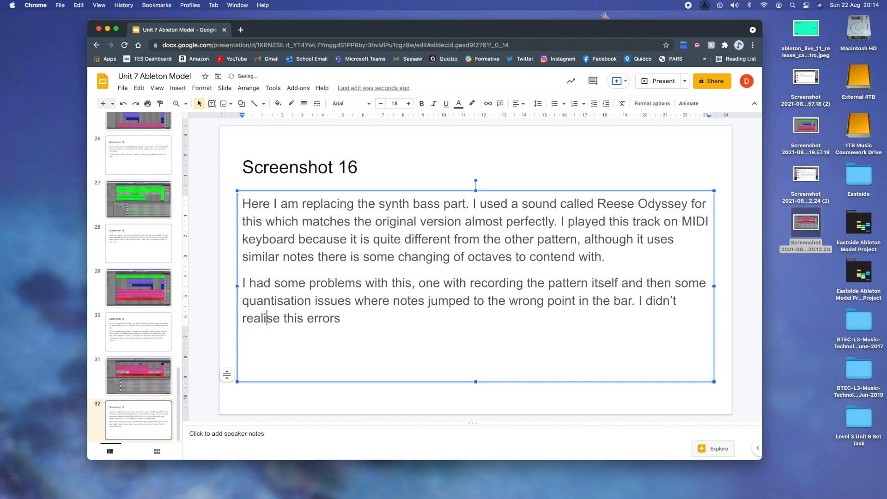
key("Right")
key("Right")
key("Right")
key("Right")
key("Right")
key("BackSpace")
type("until after I had already copy and pasted it many times, which me")
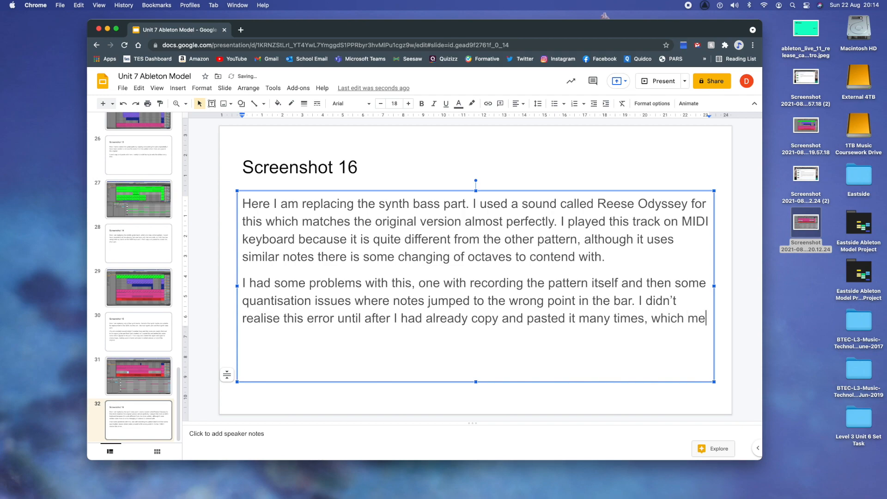
type("ant that I had to unpick quite a lot of work that I had already done. However, the final result is worth the effort.")
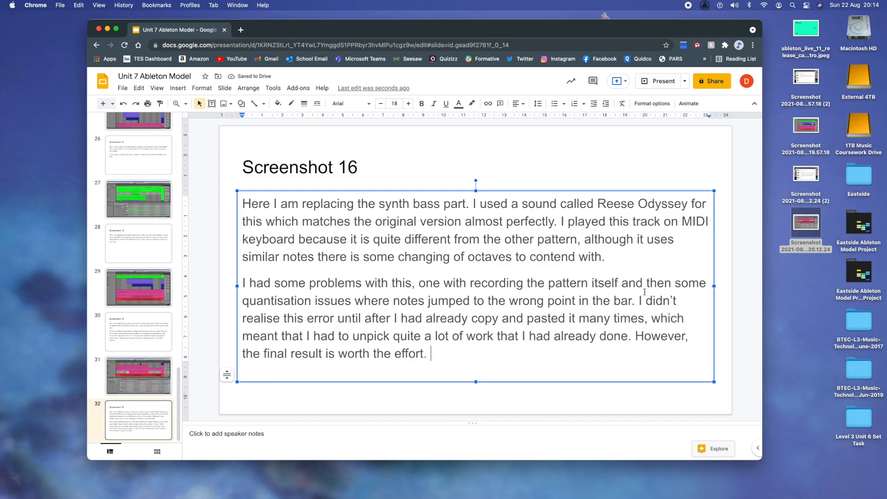
Step: Restore the Eastside Ableton Model project in Live and scroll through its arrangement tracks
left_click(812, 493)
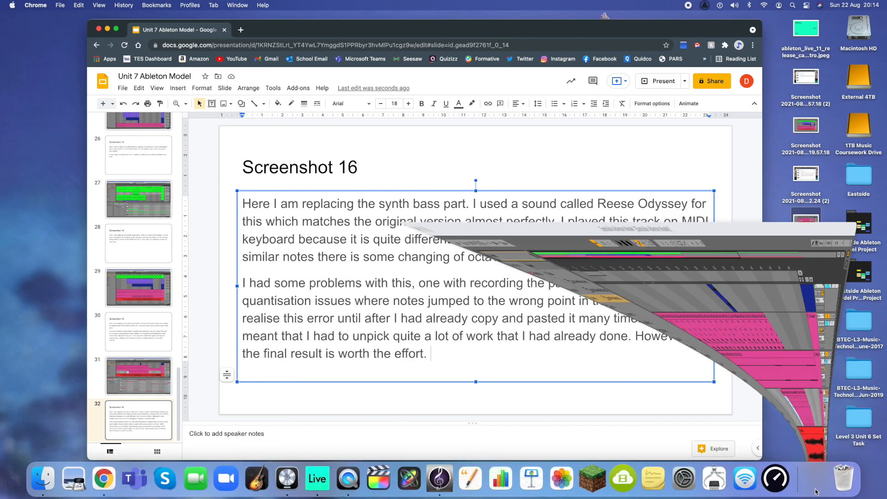
scroll(397, 170, "down", 2)
scroll(396, 170, "up", 10)
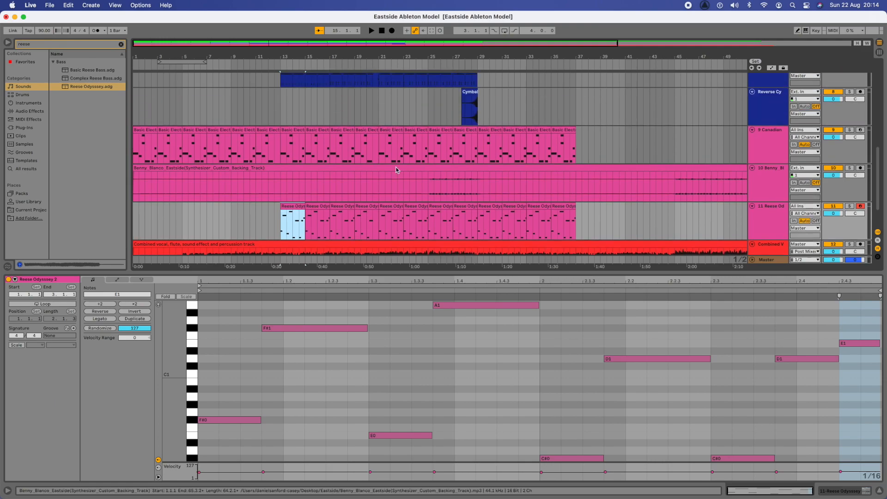
scroll(396, 169, "down", 10)
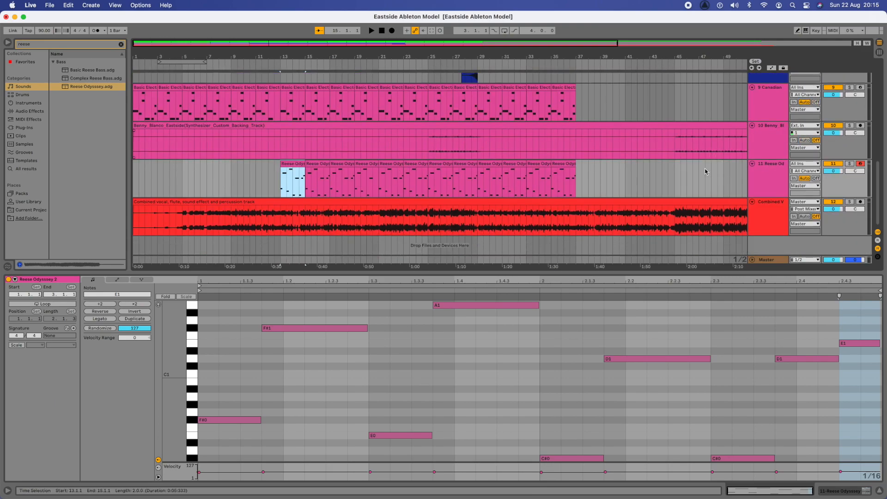
scroll(537, 192, "up", 10)
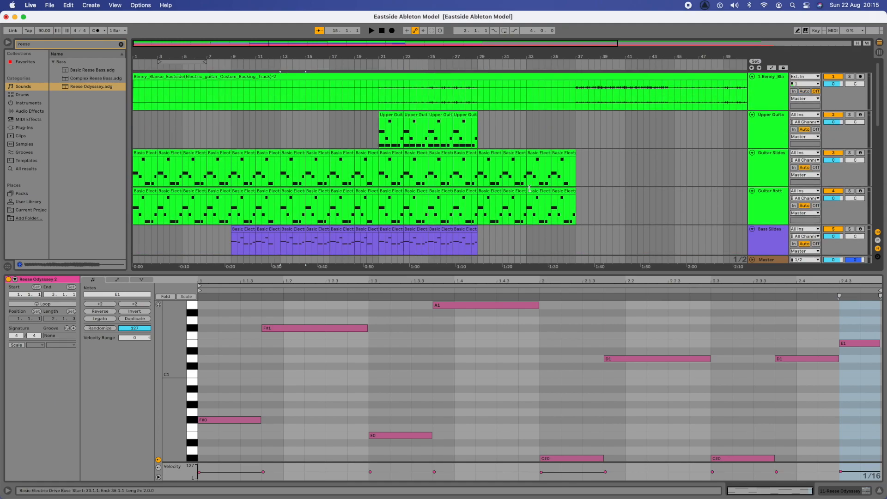
scroll(409, 146, "down", 8)
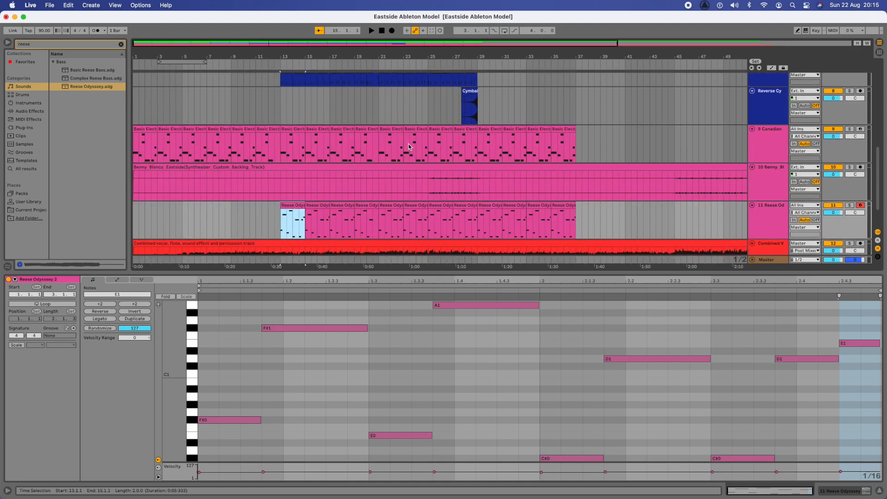
scroll(409, 146, "up", 8)
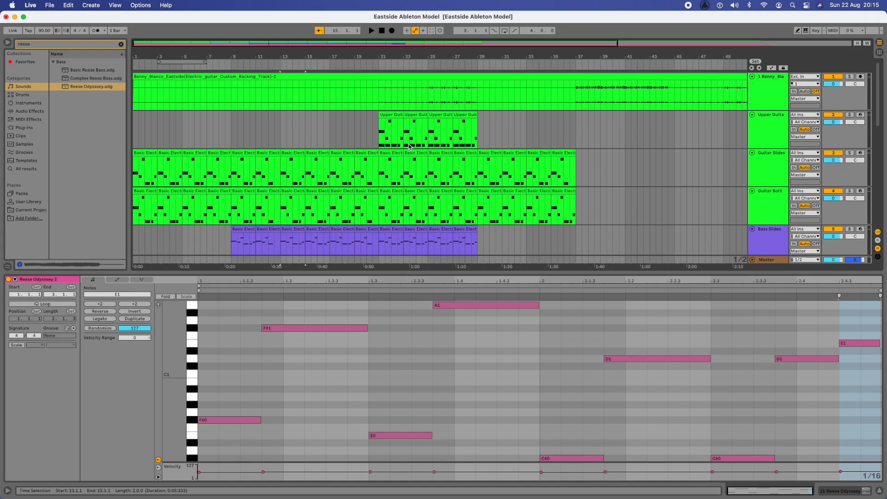
scroll(409, 146, "down", 10)
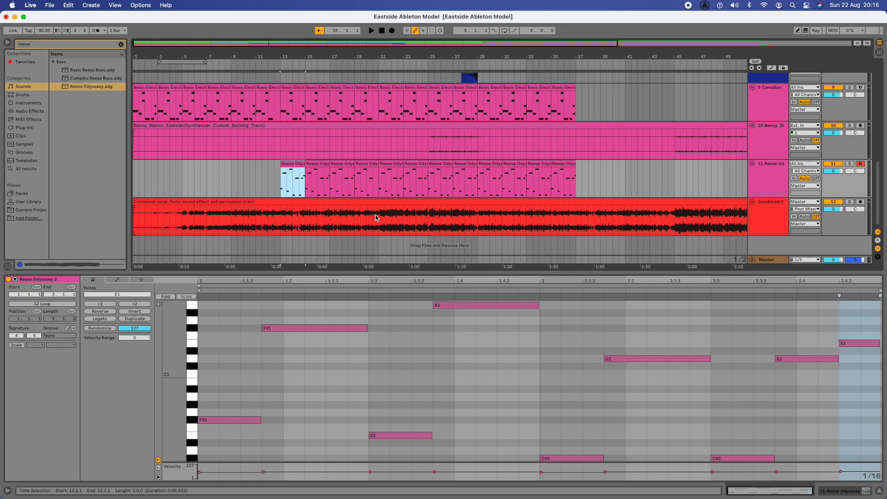
scroll(376, 218, "up", 10)
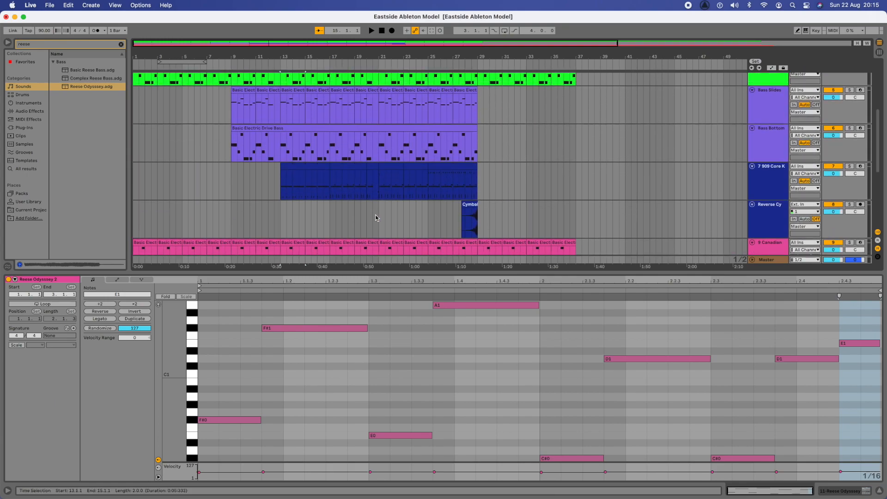